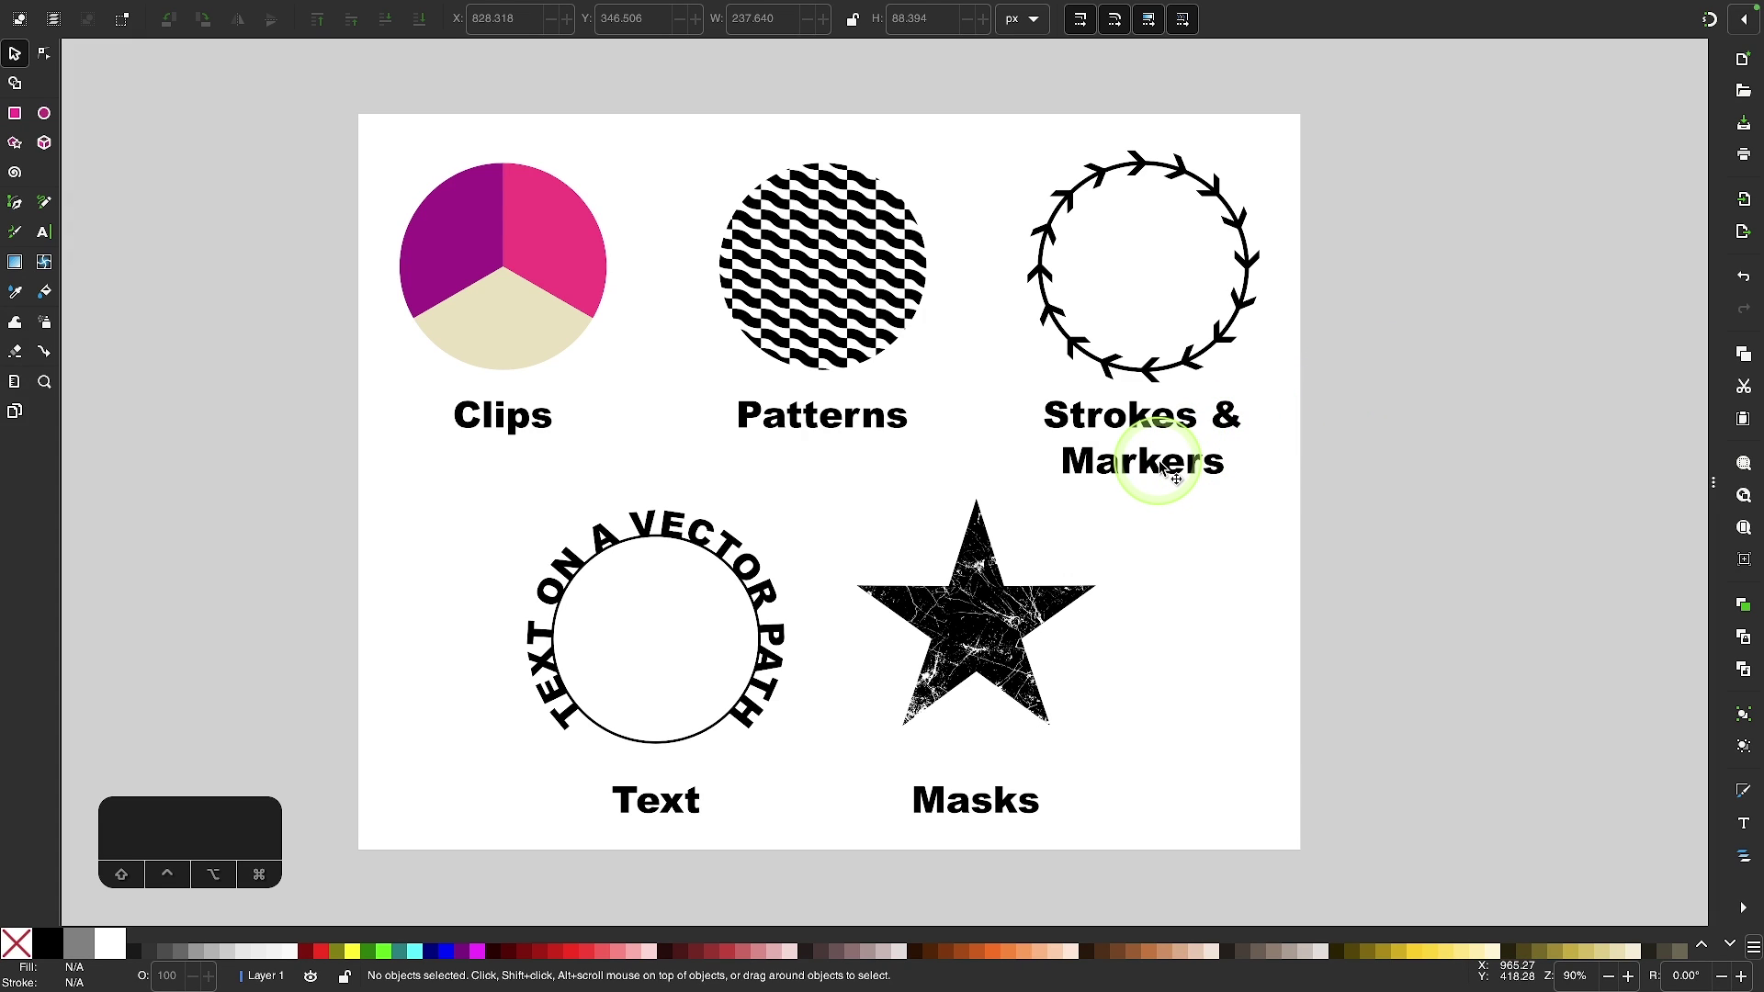
# Scroll the Design Space canvas to inspect the imported samples, reduced to plain hexagons, black circles and a star.
pyautogui.scroll(3, 863, 422)
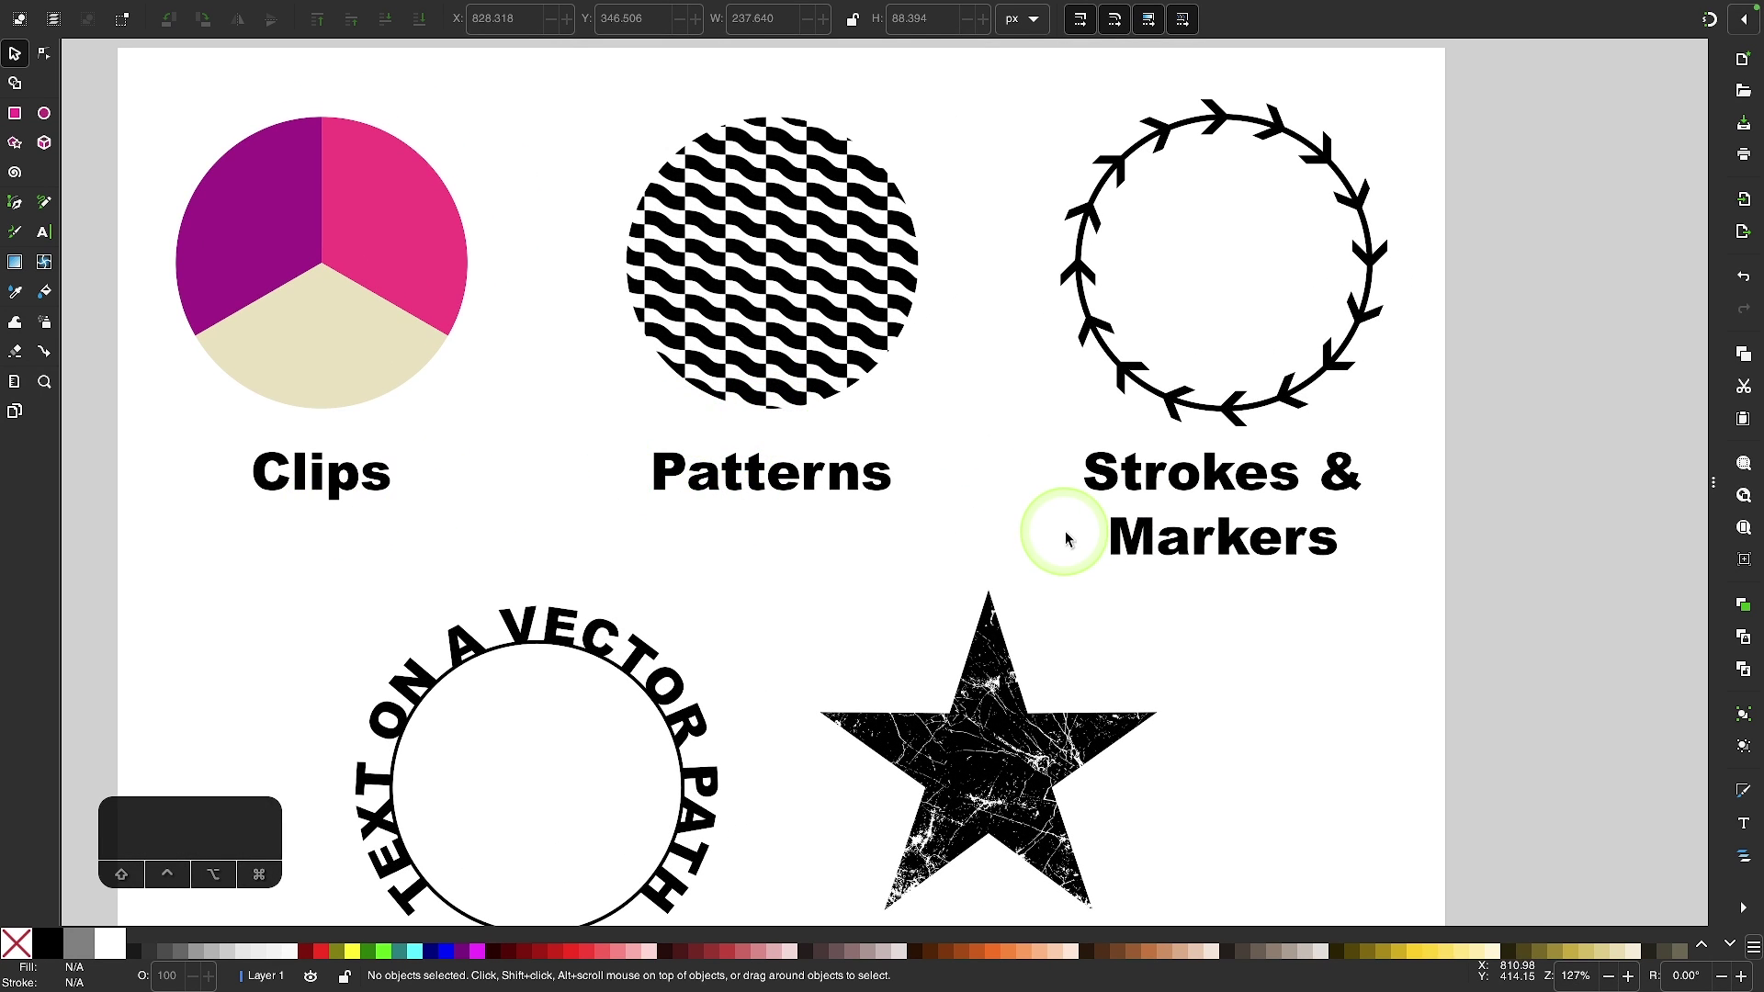
pyautogui.scroll(-5, 1317, 528)
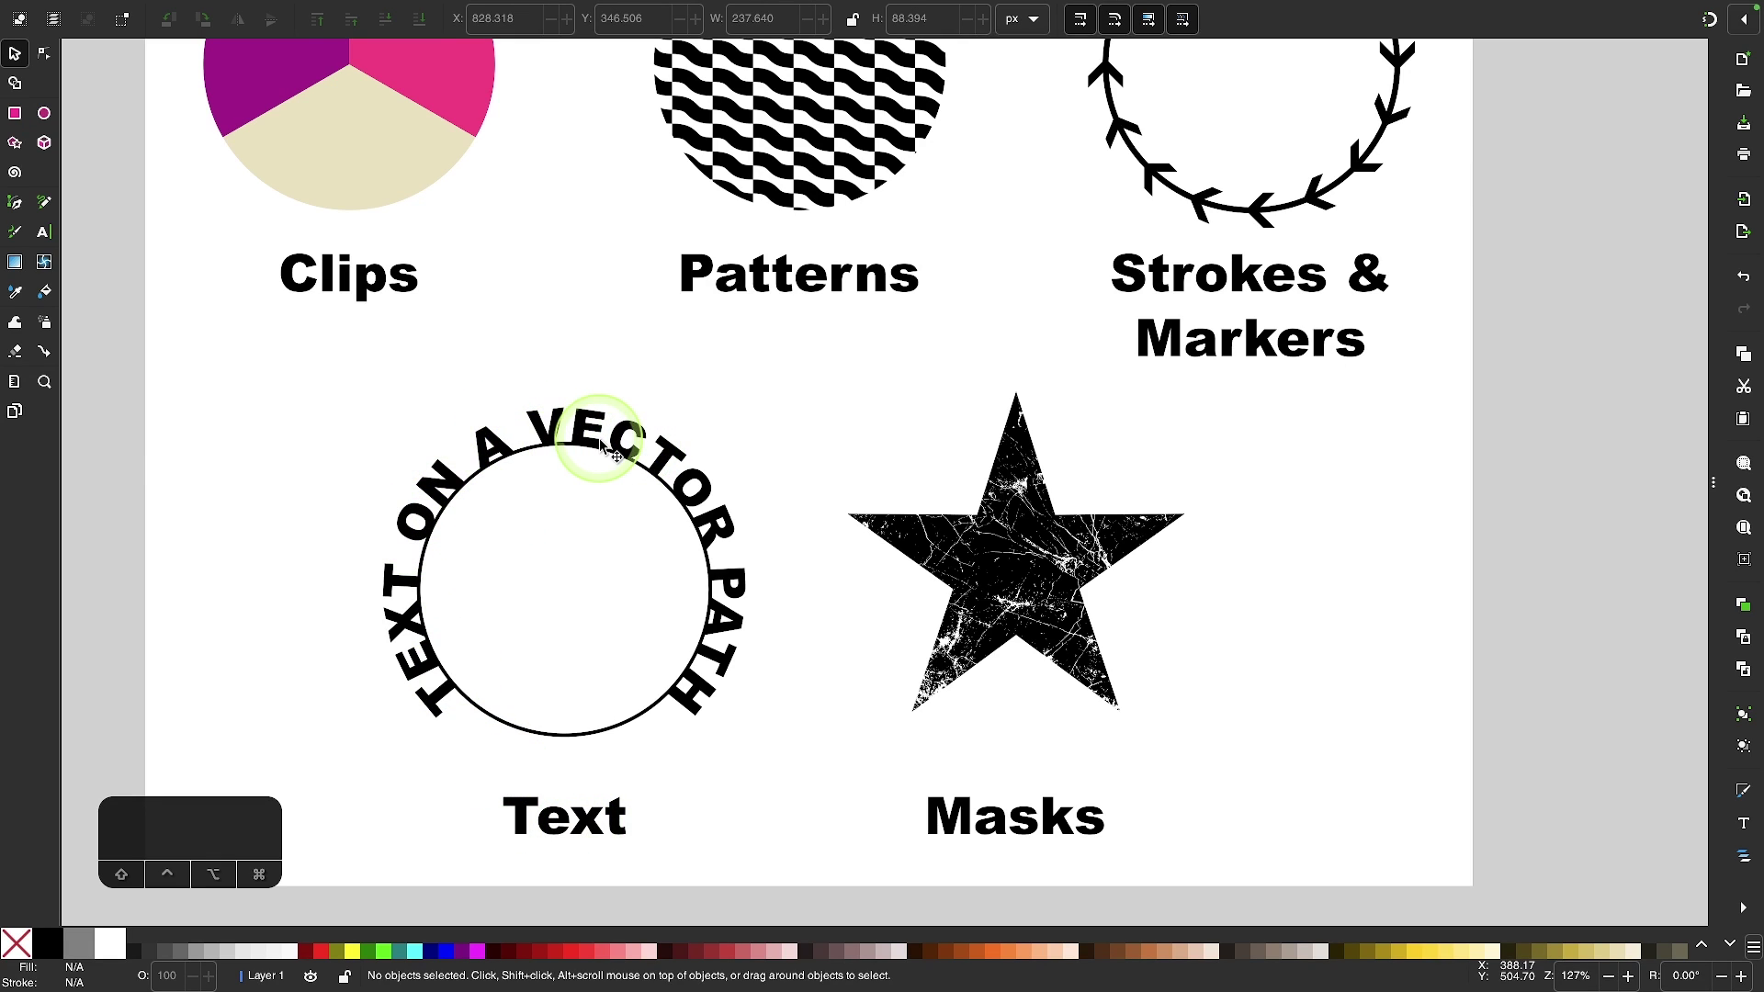
pyautogui.scroll(-3, 1014, 658)
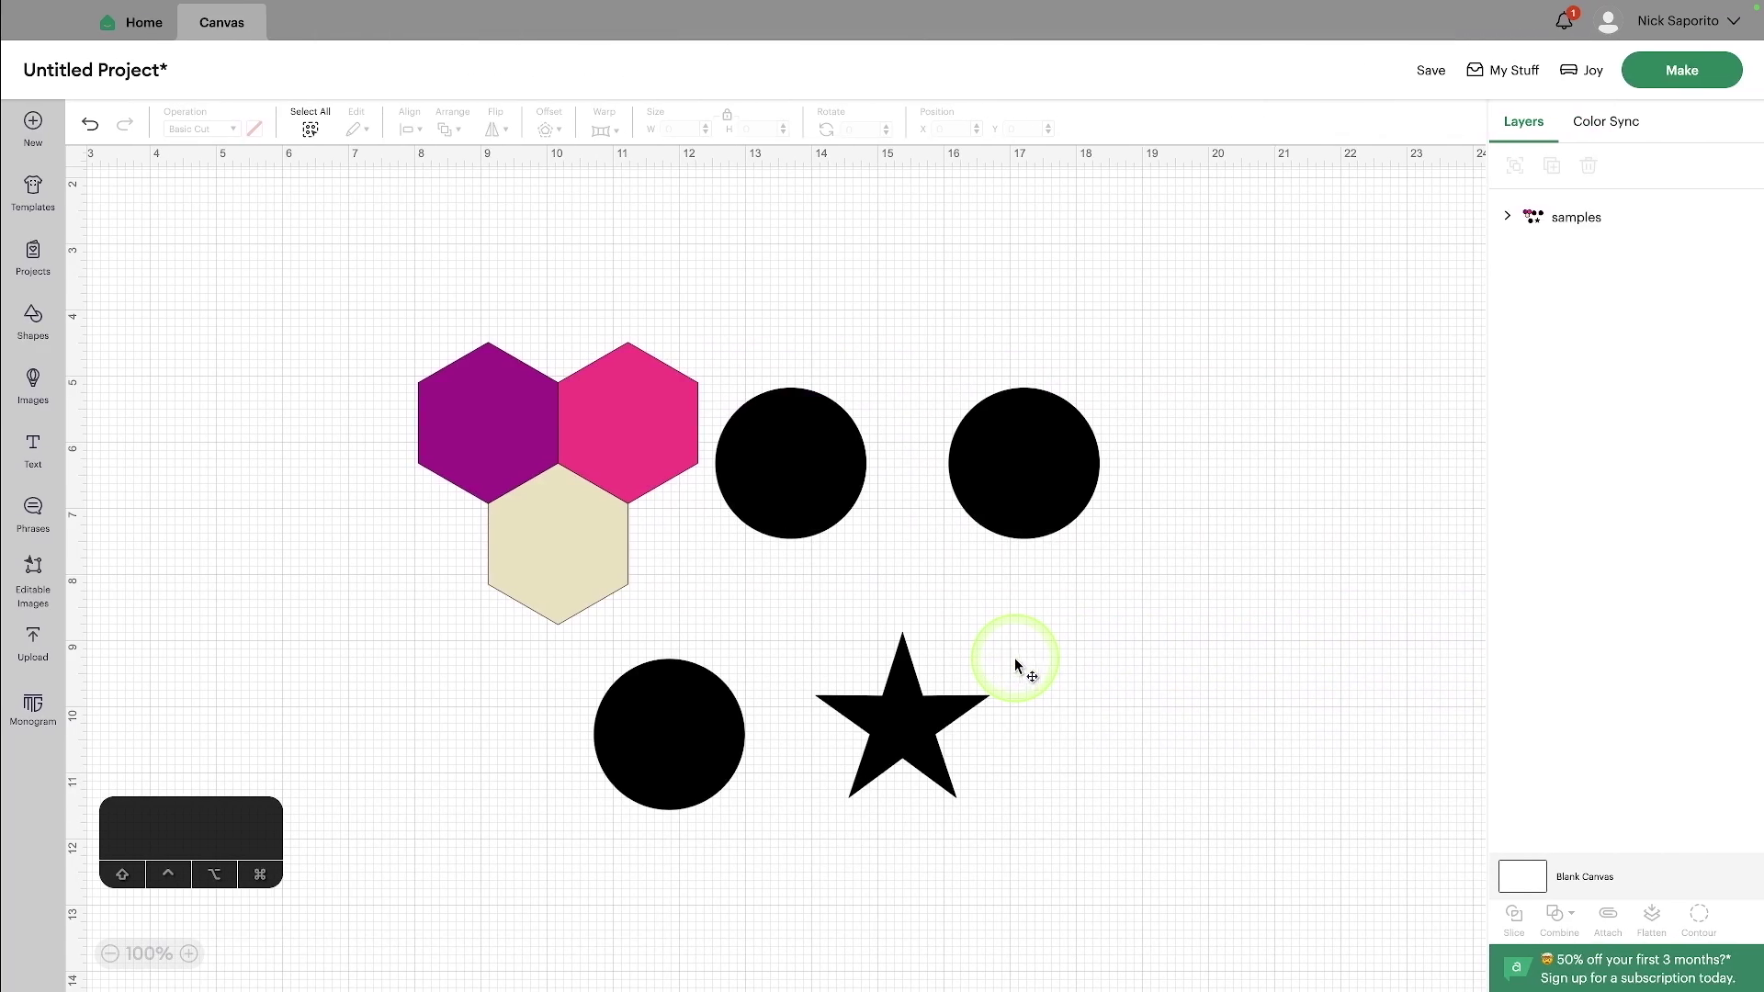
pyautogui.scroll(-1, 726, 658)
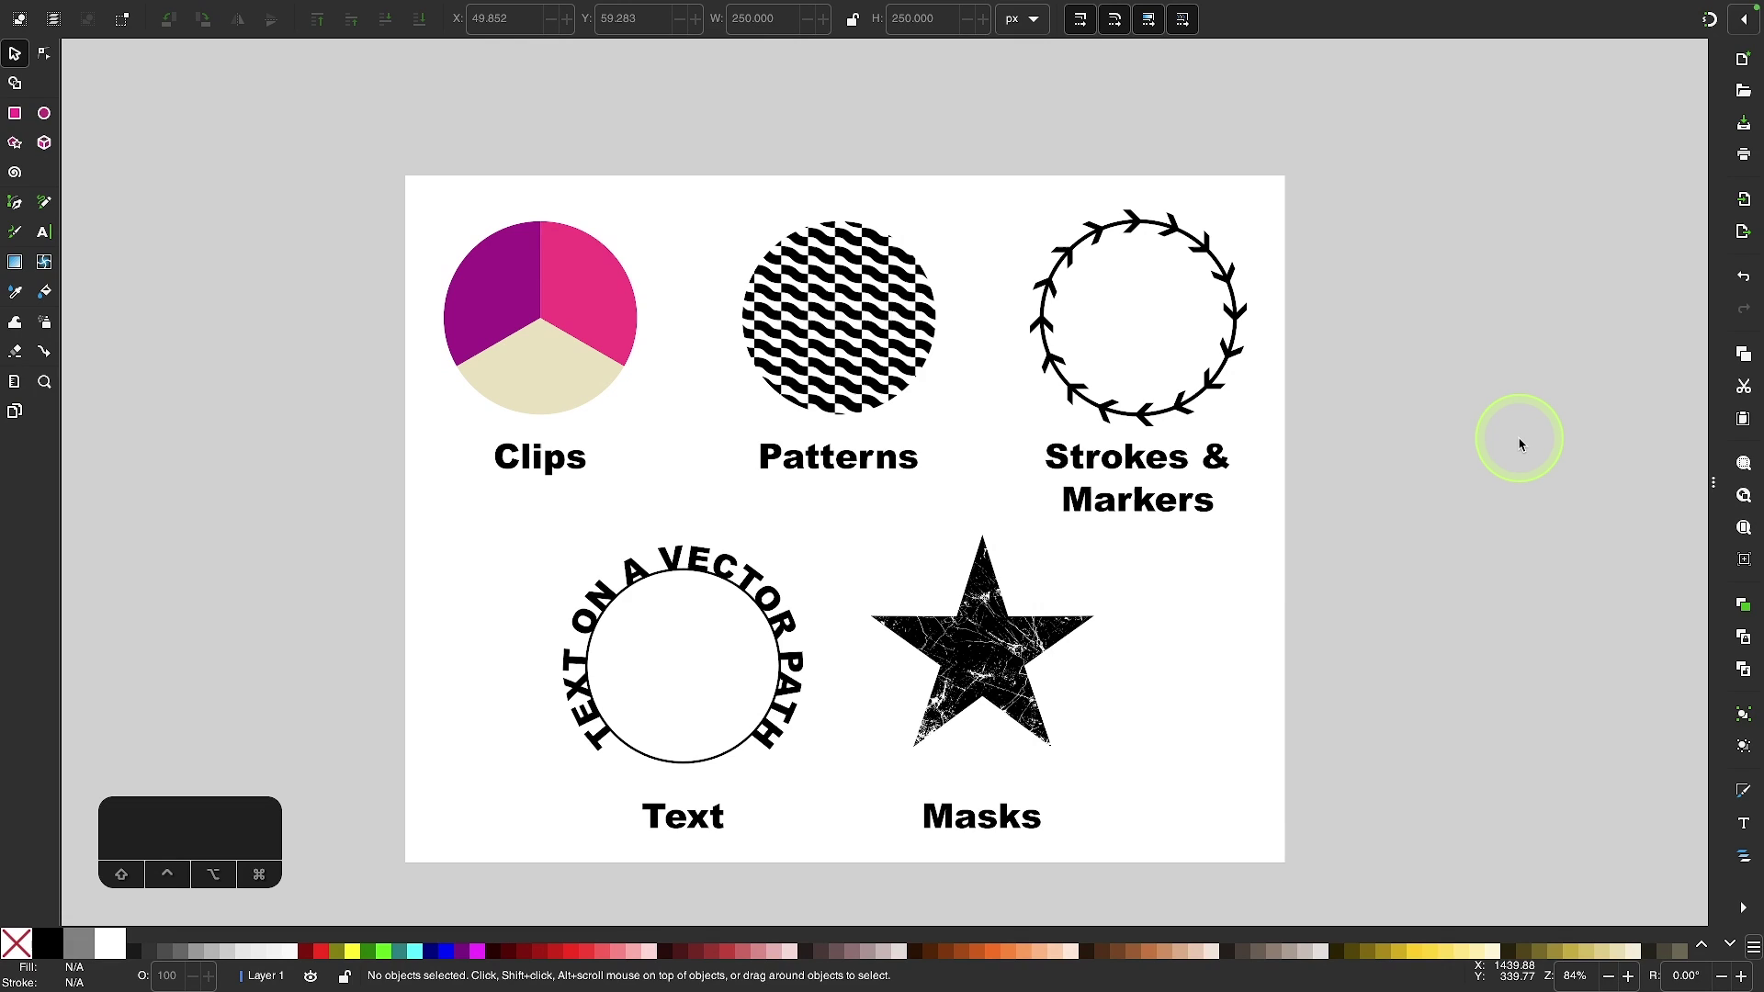
# Select the Clips group and release its clip, exposing three hexagons under the green circle.
pyautogui.click(558, 354)
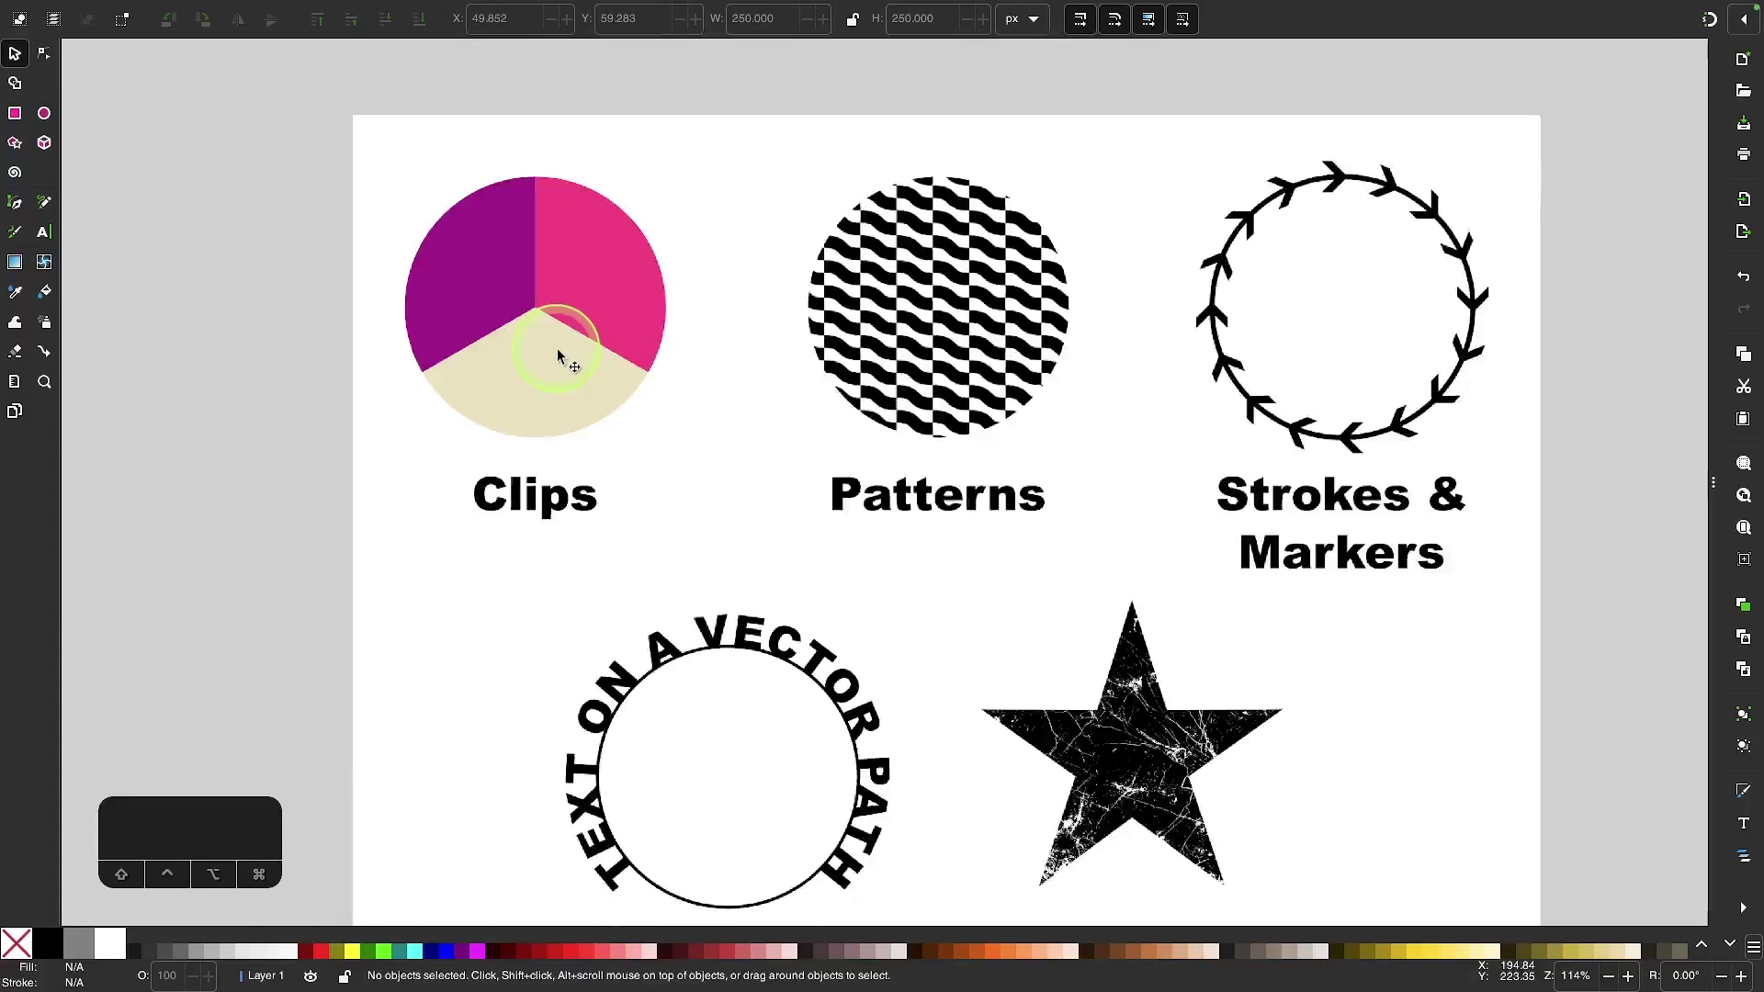
pyautogui.scroll(2, 565, 356)
pyautogui.hscroll(1, 574, 356)
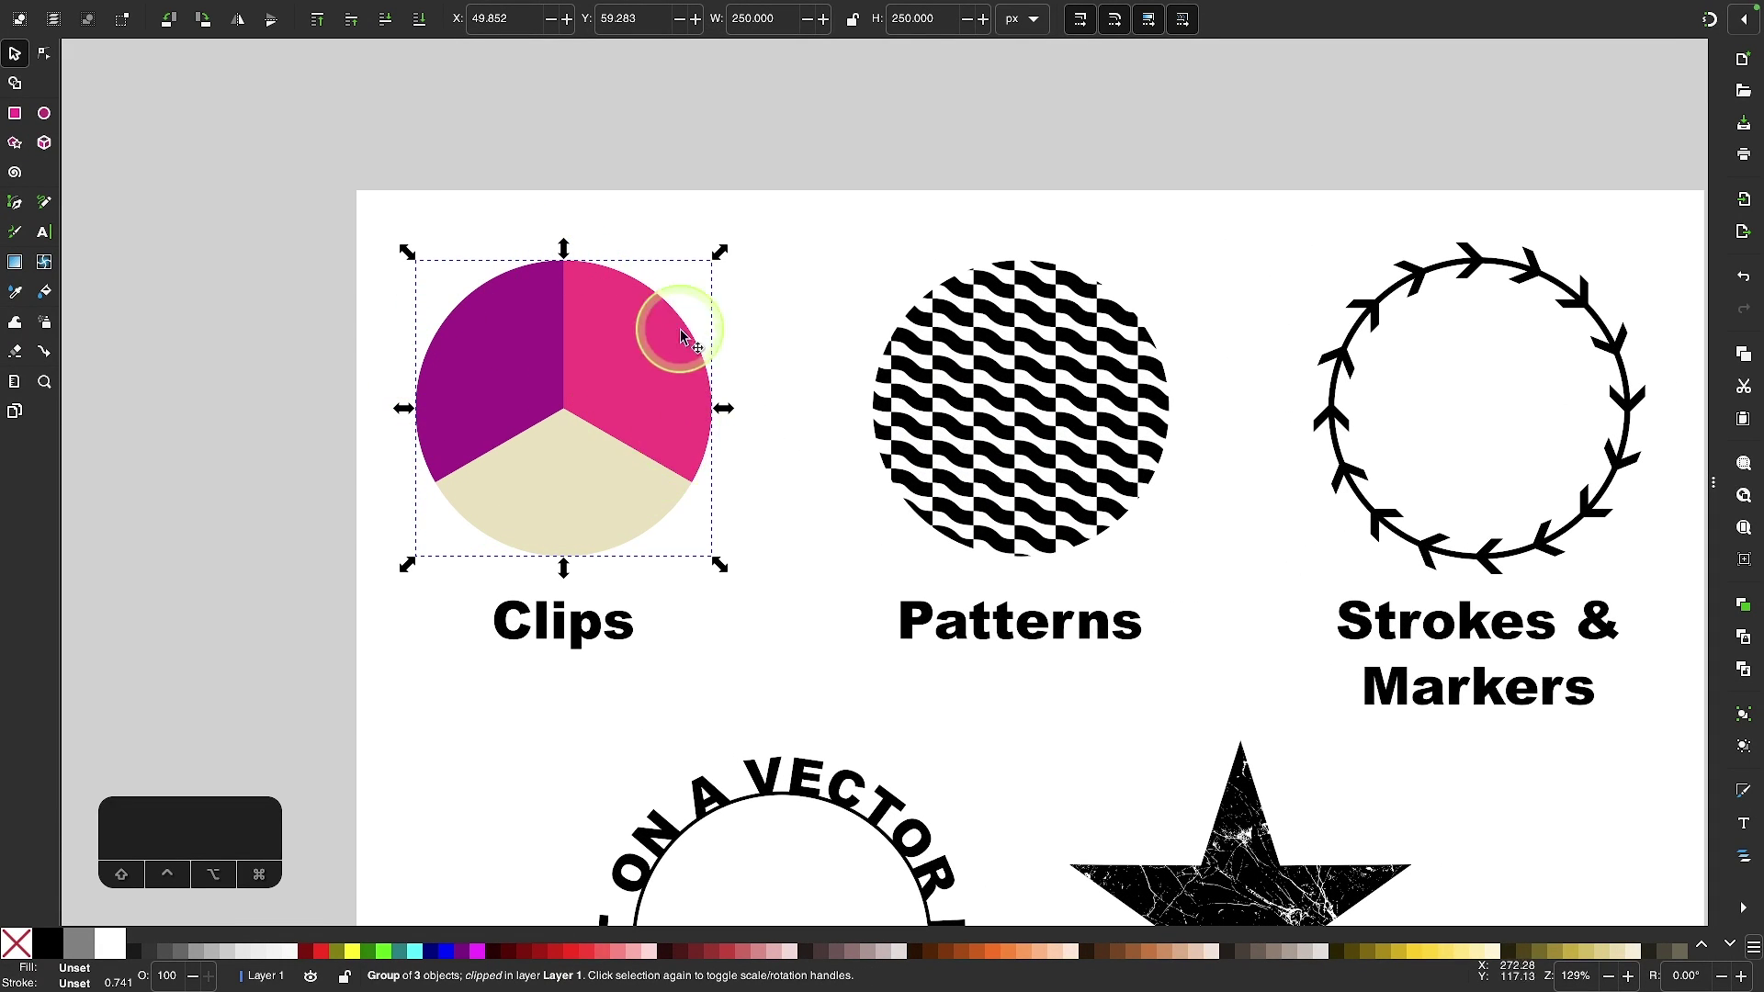
pyautogui.scroll(1, 639, 369)
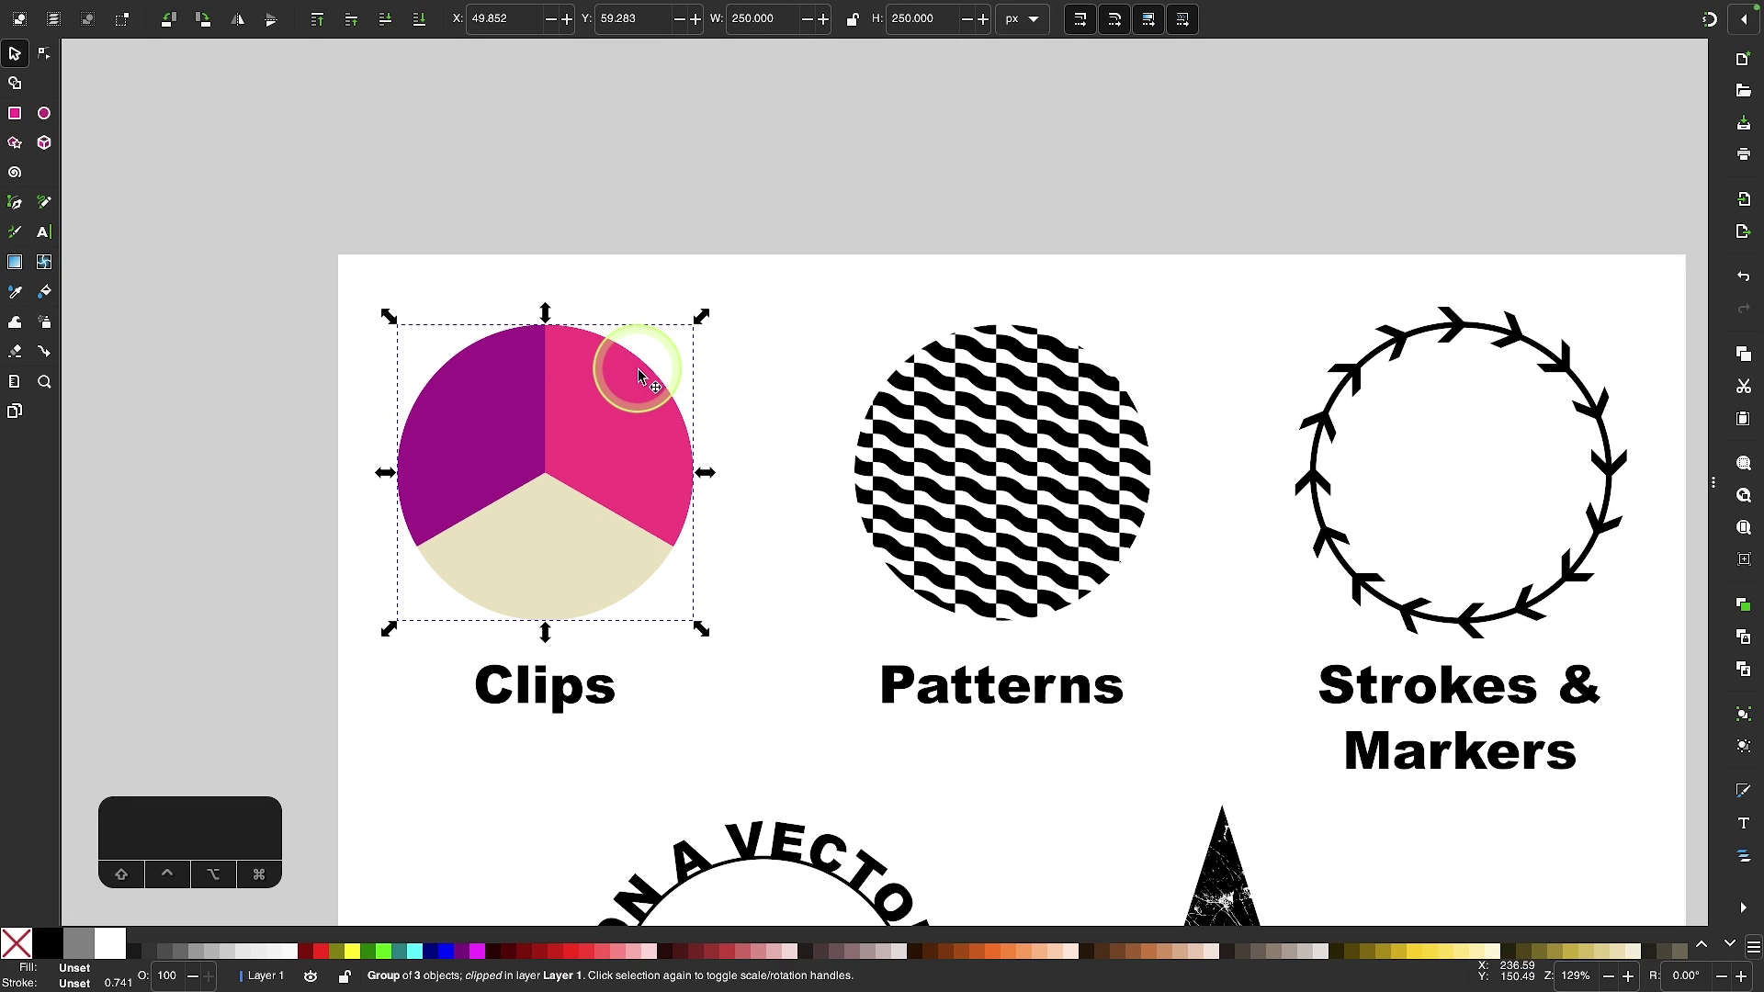
pyautogui.scroll(-1, 587, 443)
pyautogui.scroll(-1, 586, 441)
pyautogui.hscroll(-1, 586, 441)
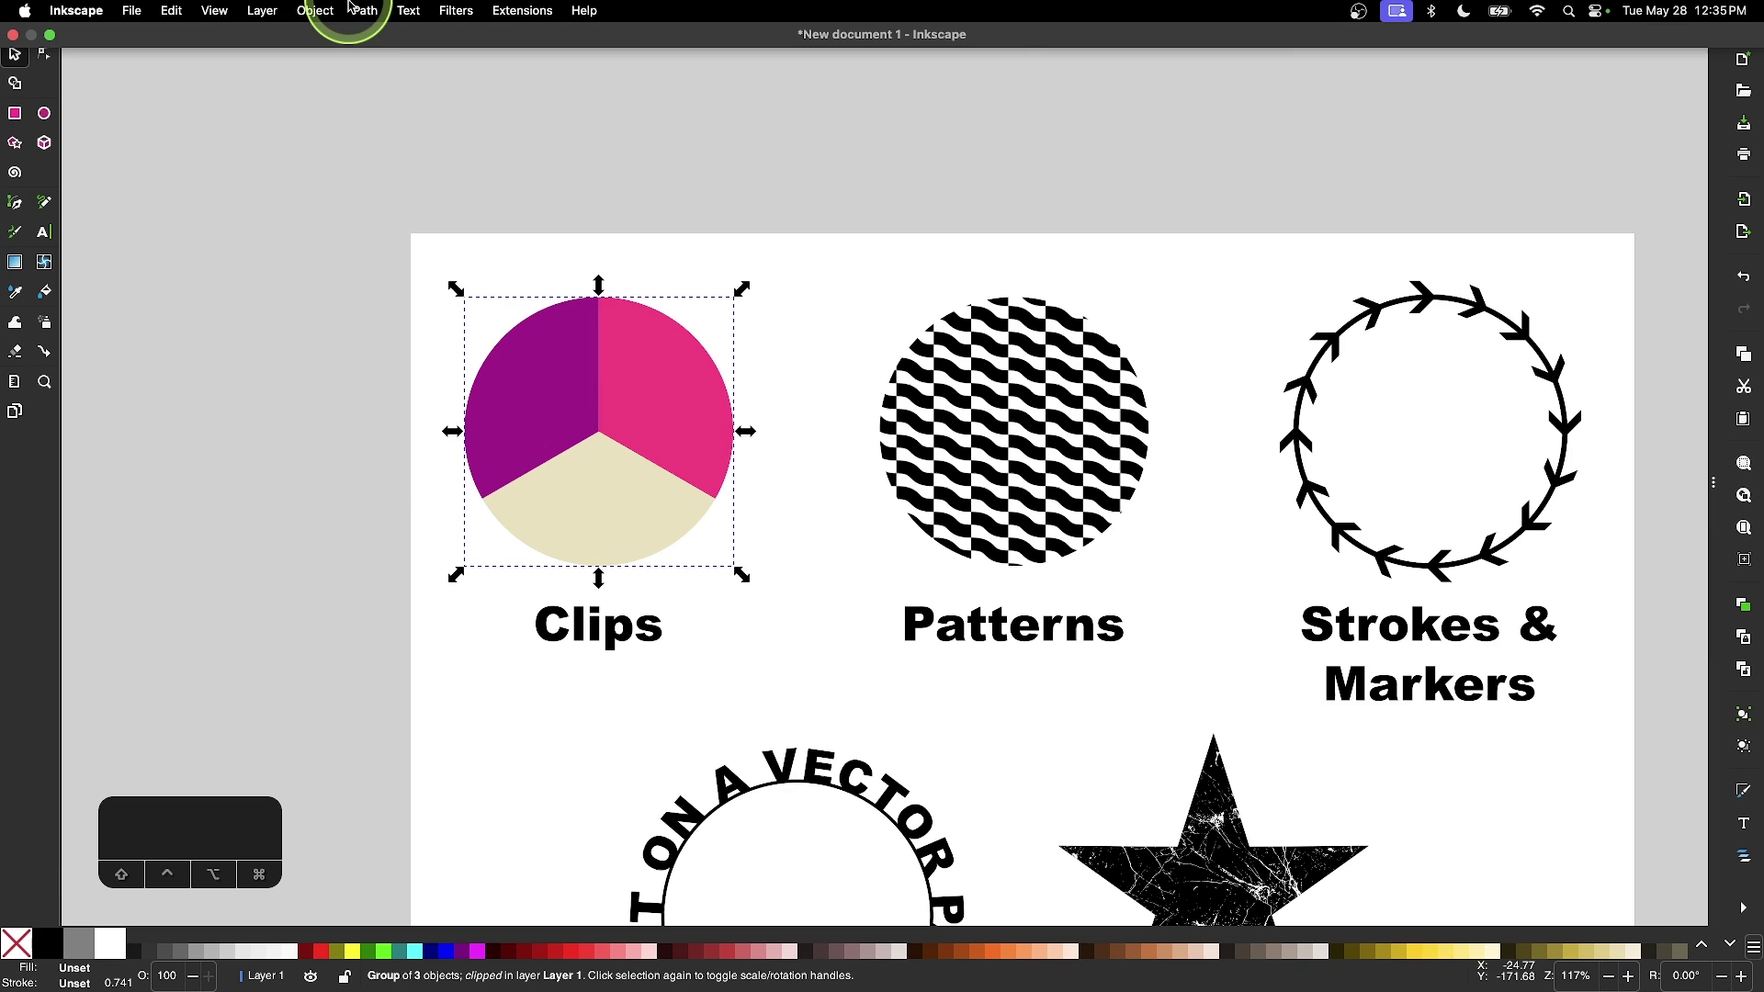
pyautogui.click(315, 11)
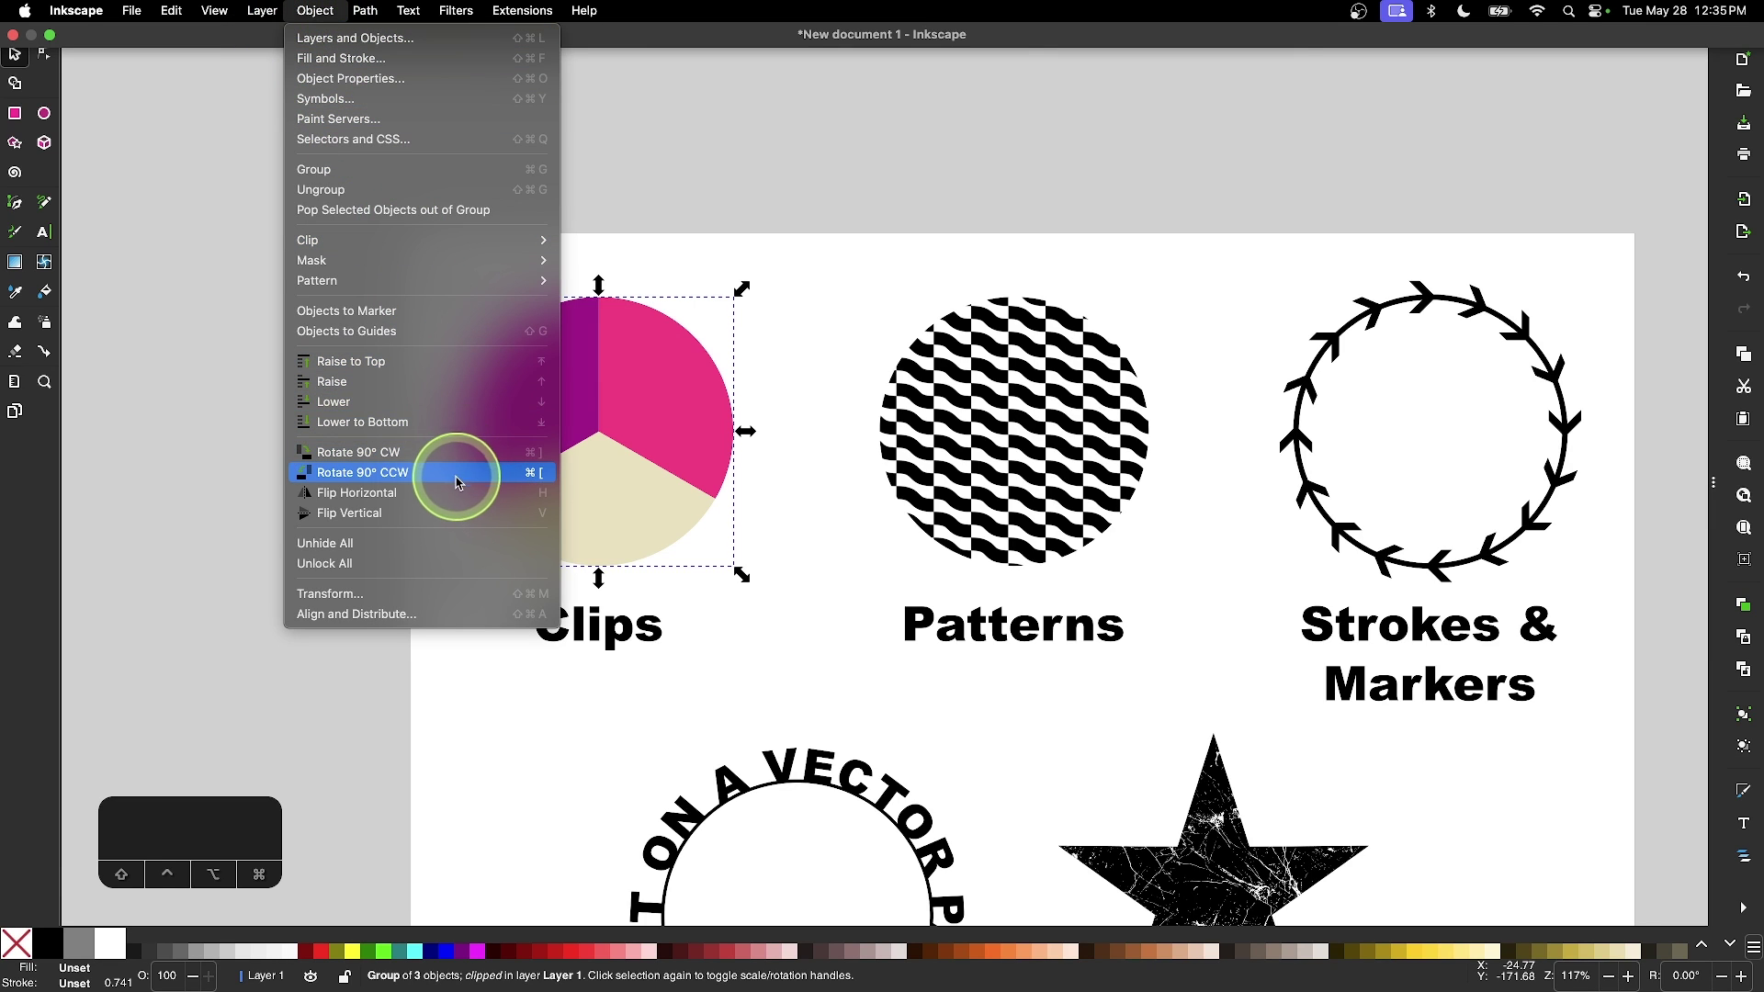
pyautogui.moveTo(432, 238)
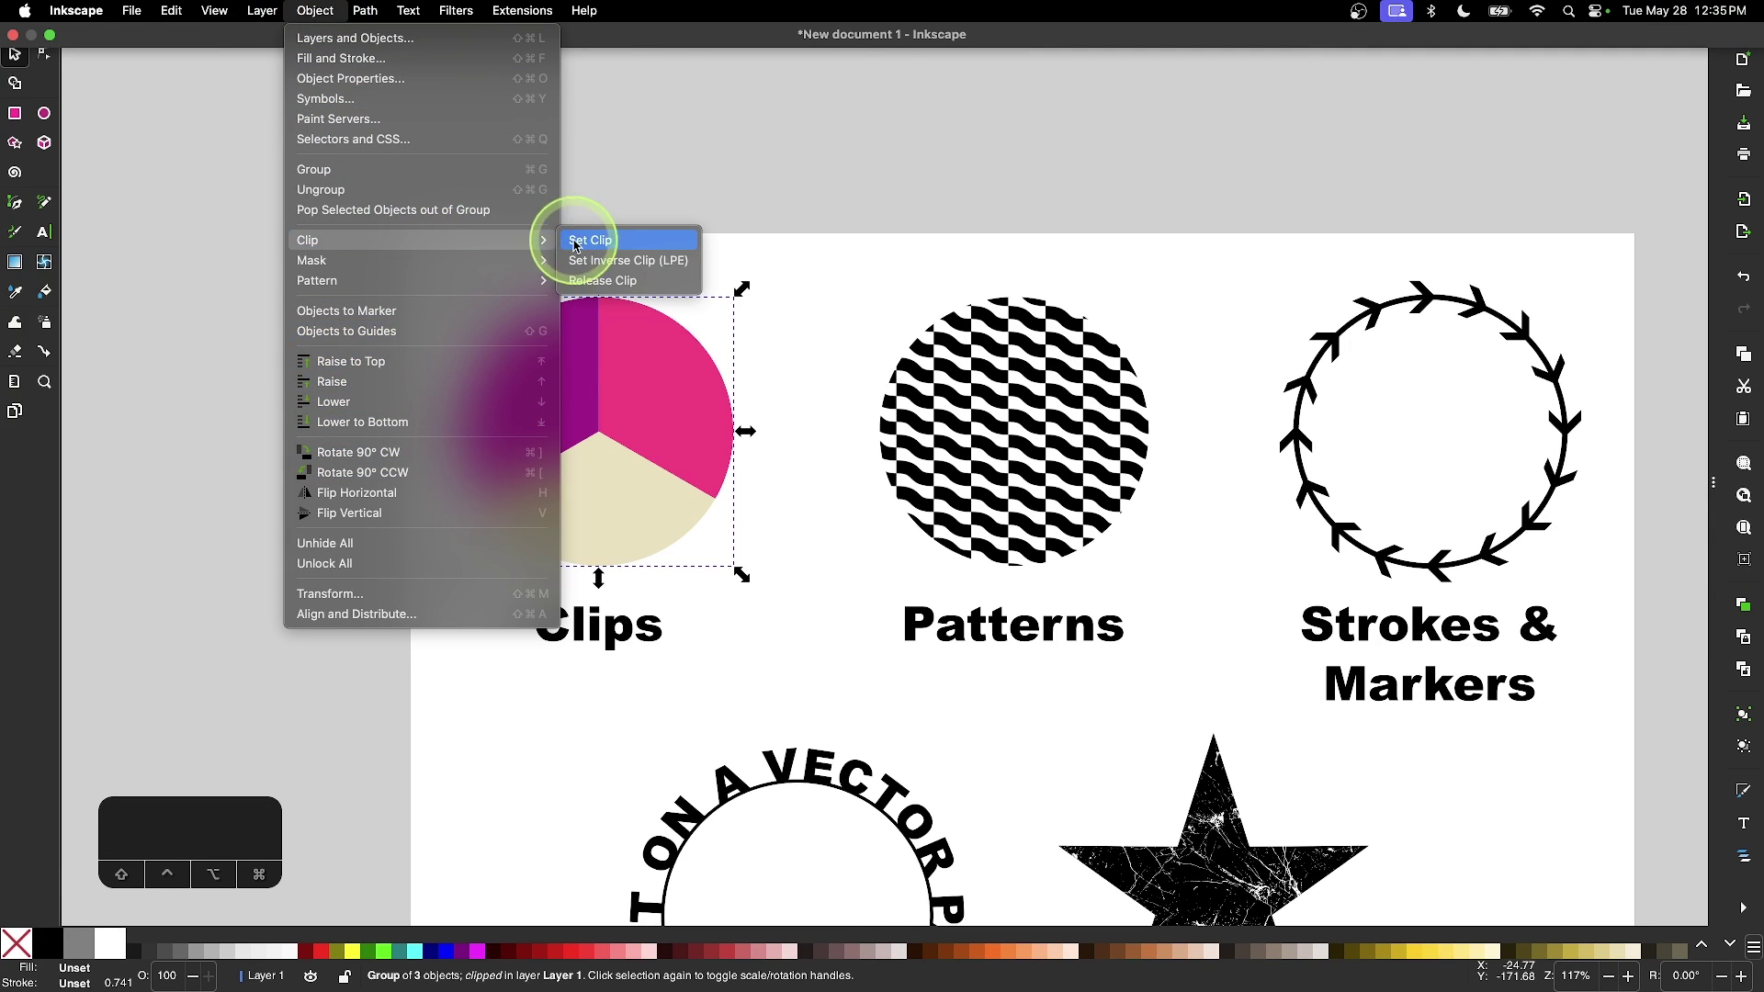
pyautogui.click(606, 281)
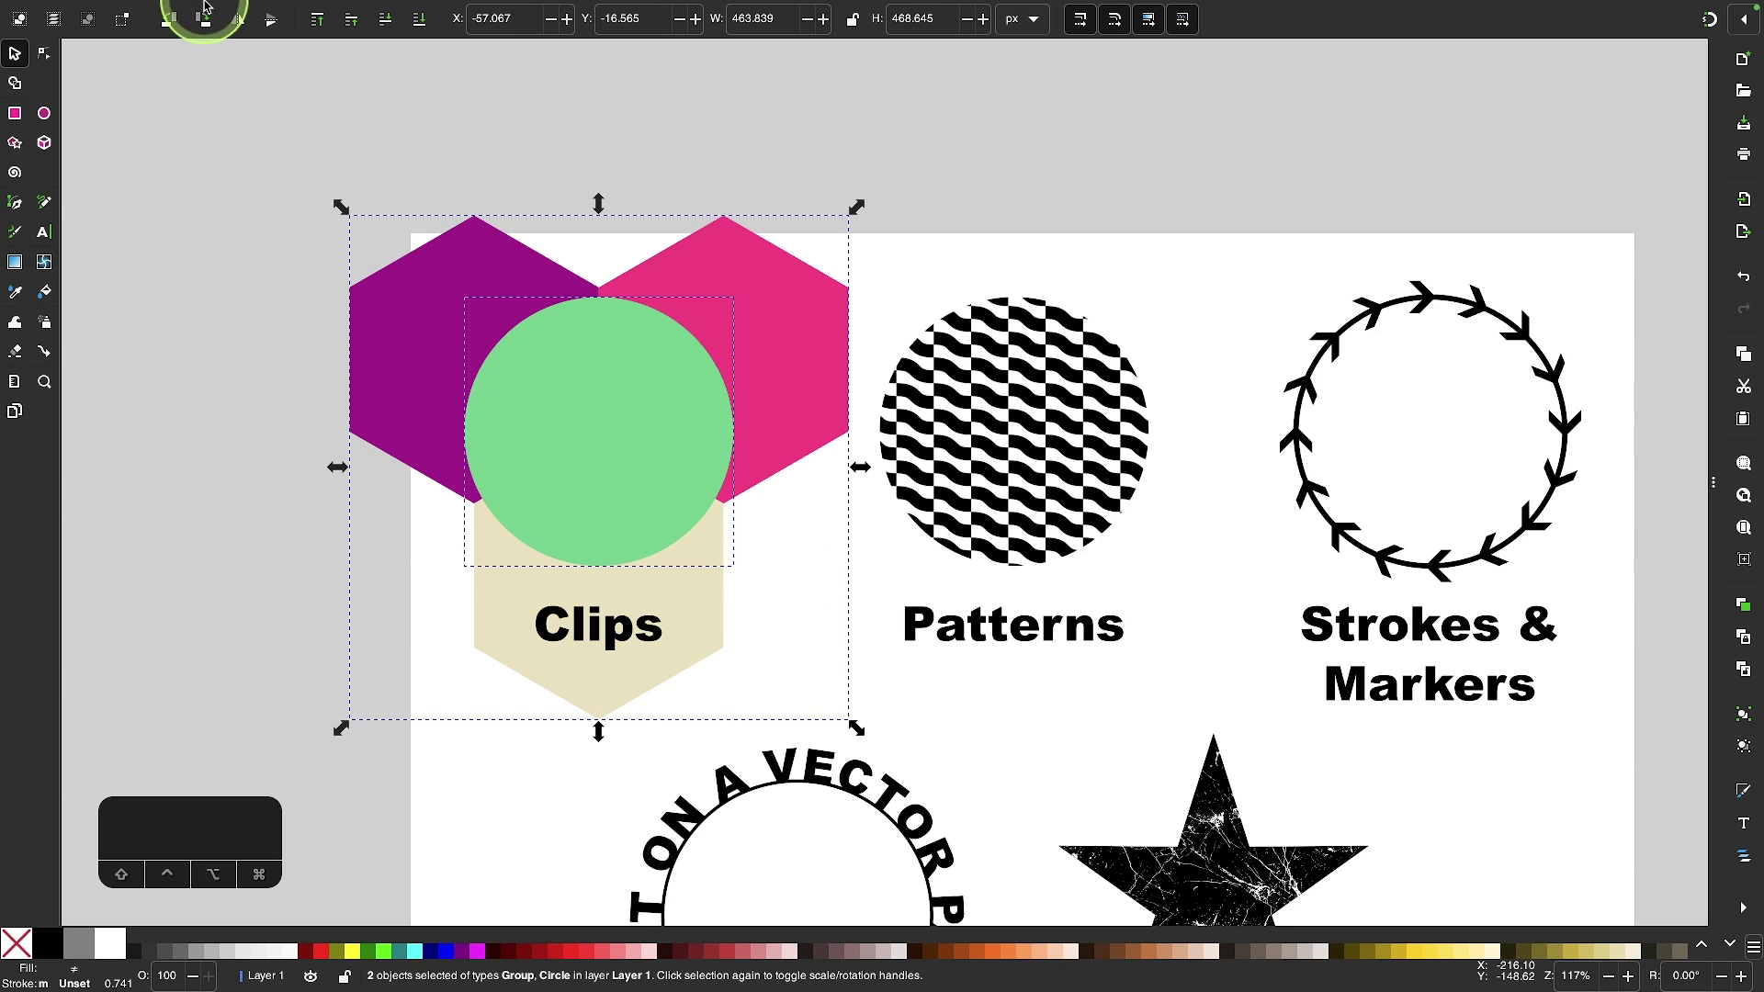
pyautogui.moveTo(219, 8)
pyautogui.click(317, 11)
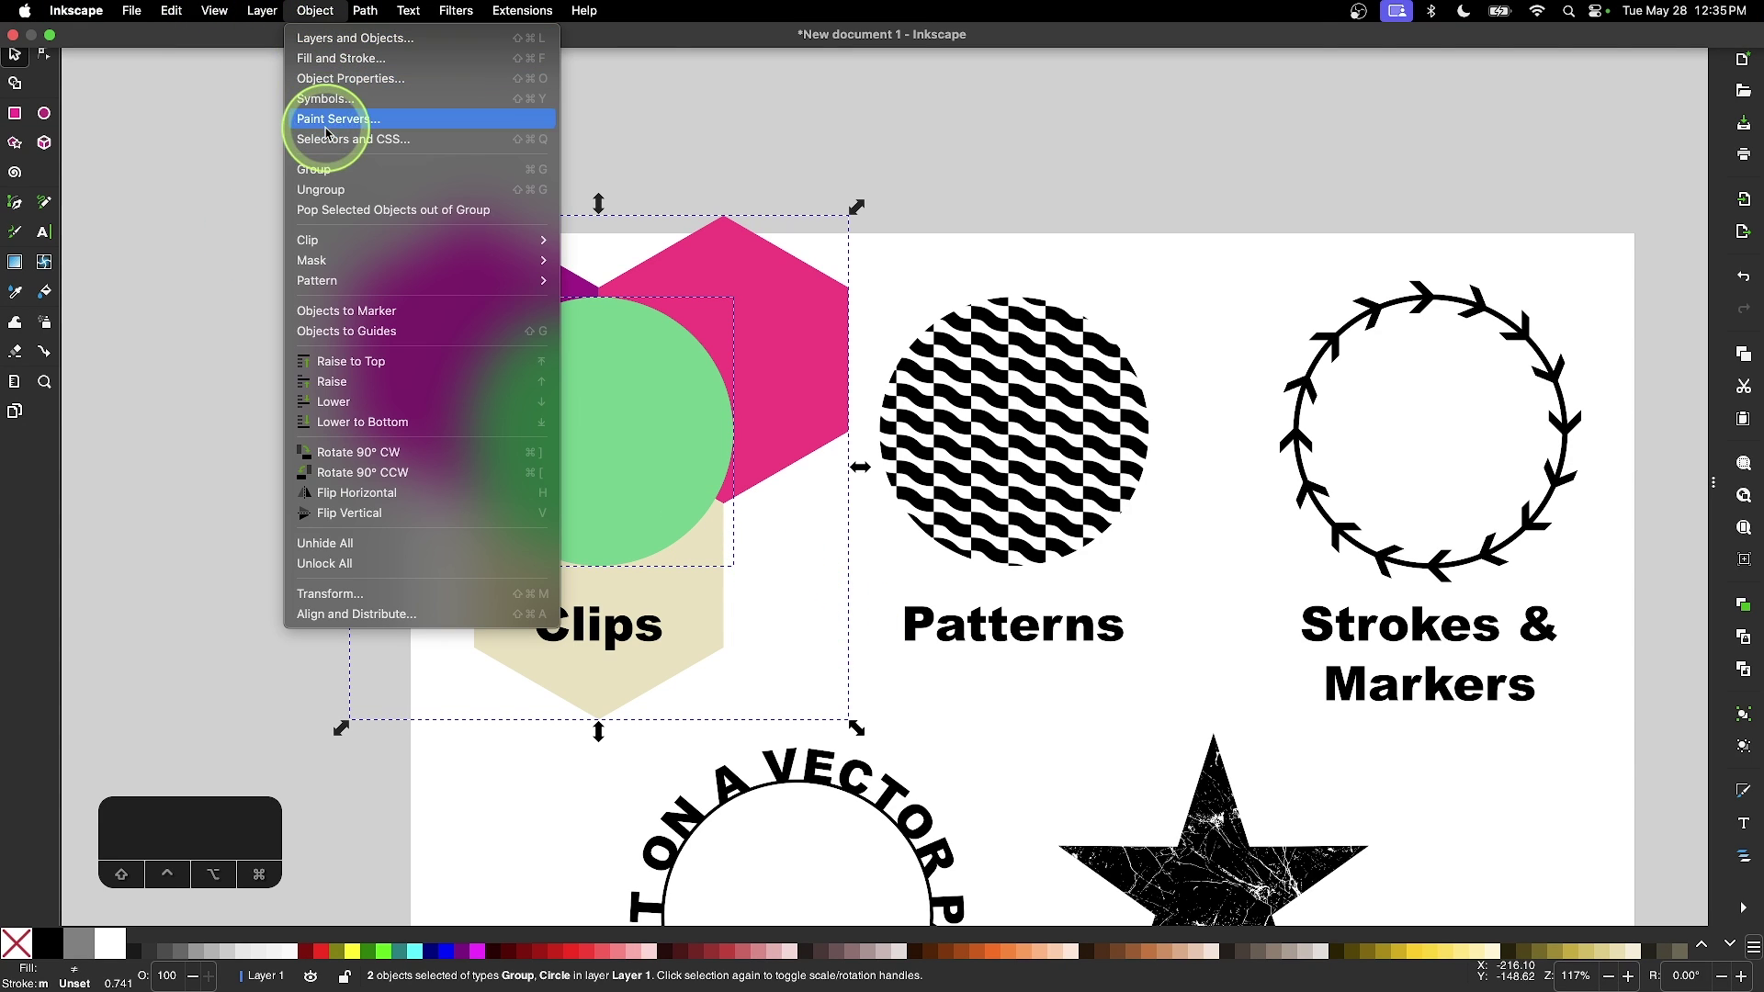
pyautogui.click(316, 11)
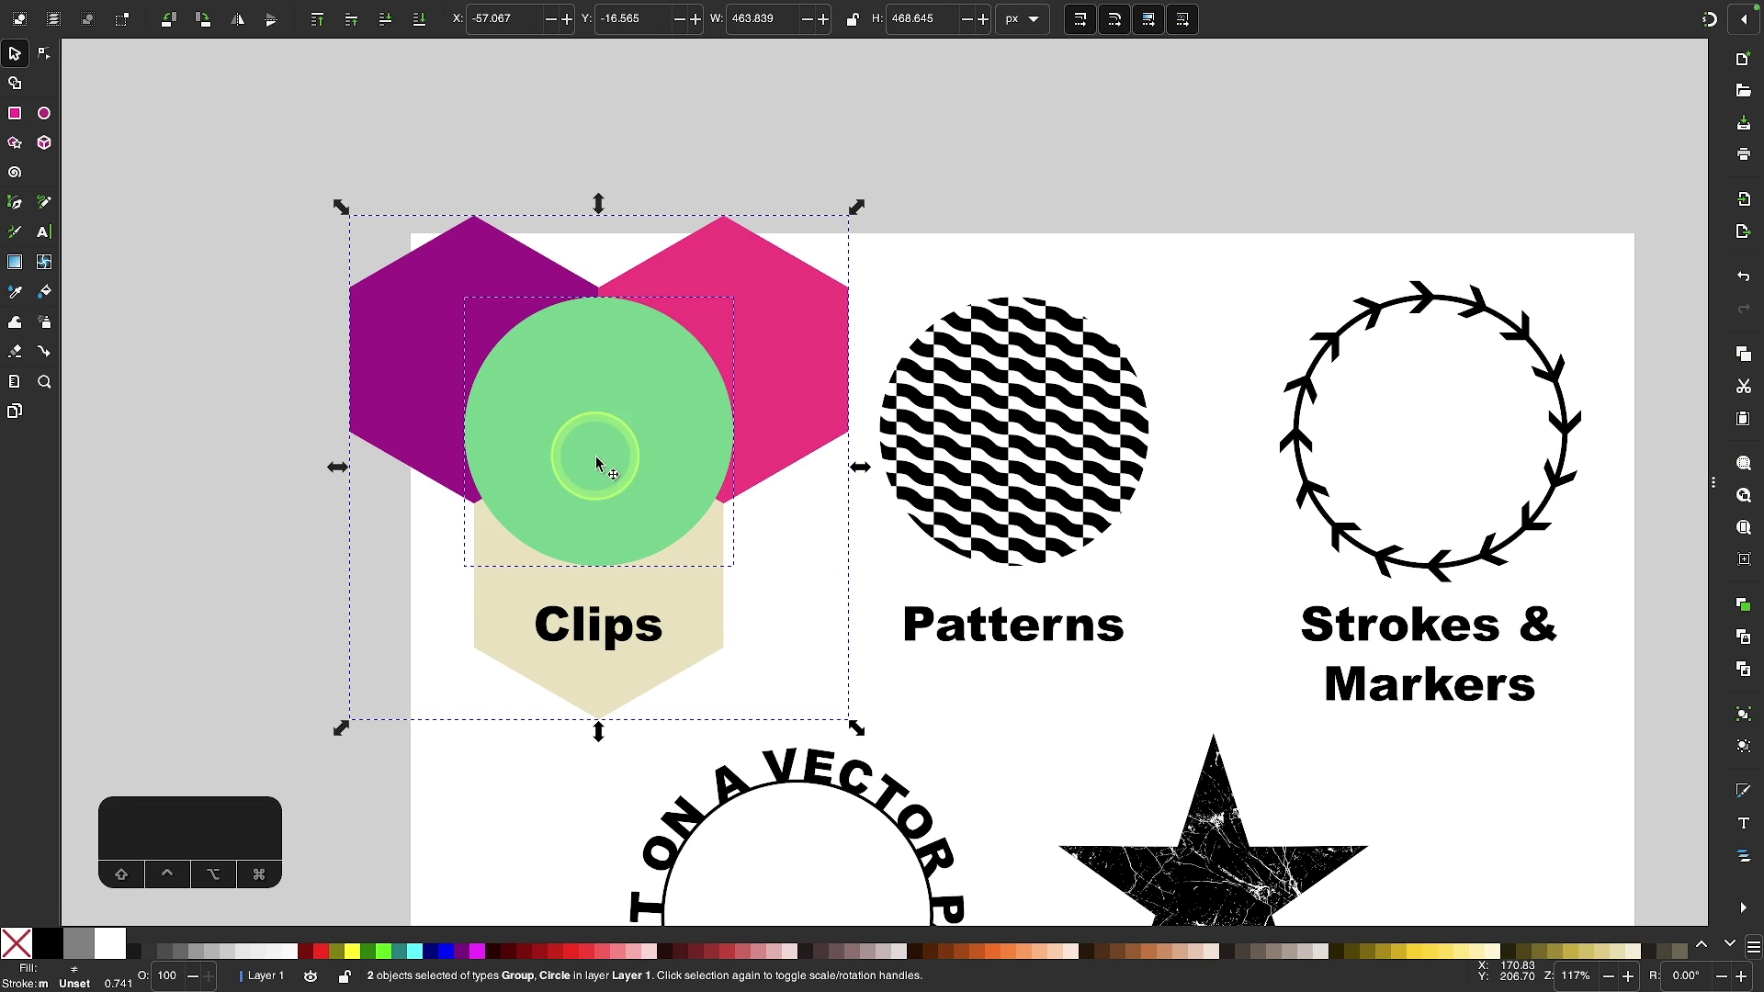
# Use Shape Builder to split the green circle into left, bottom and right fragments.
pyautogui.click(15, 82)
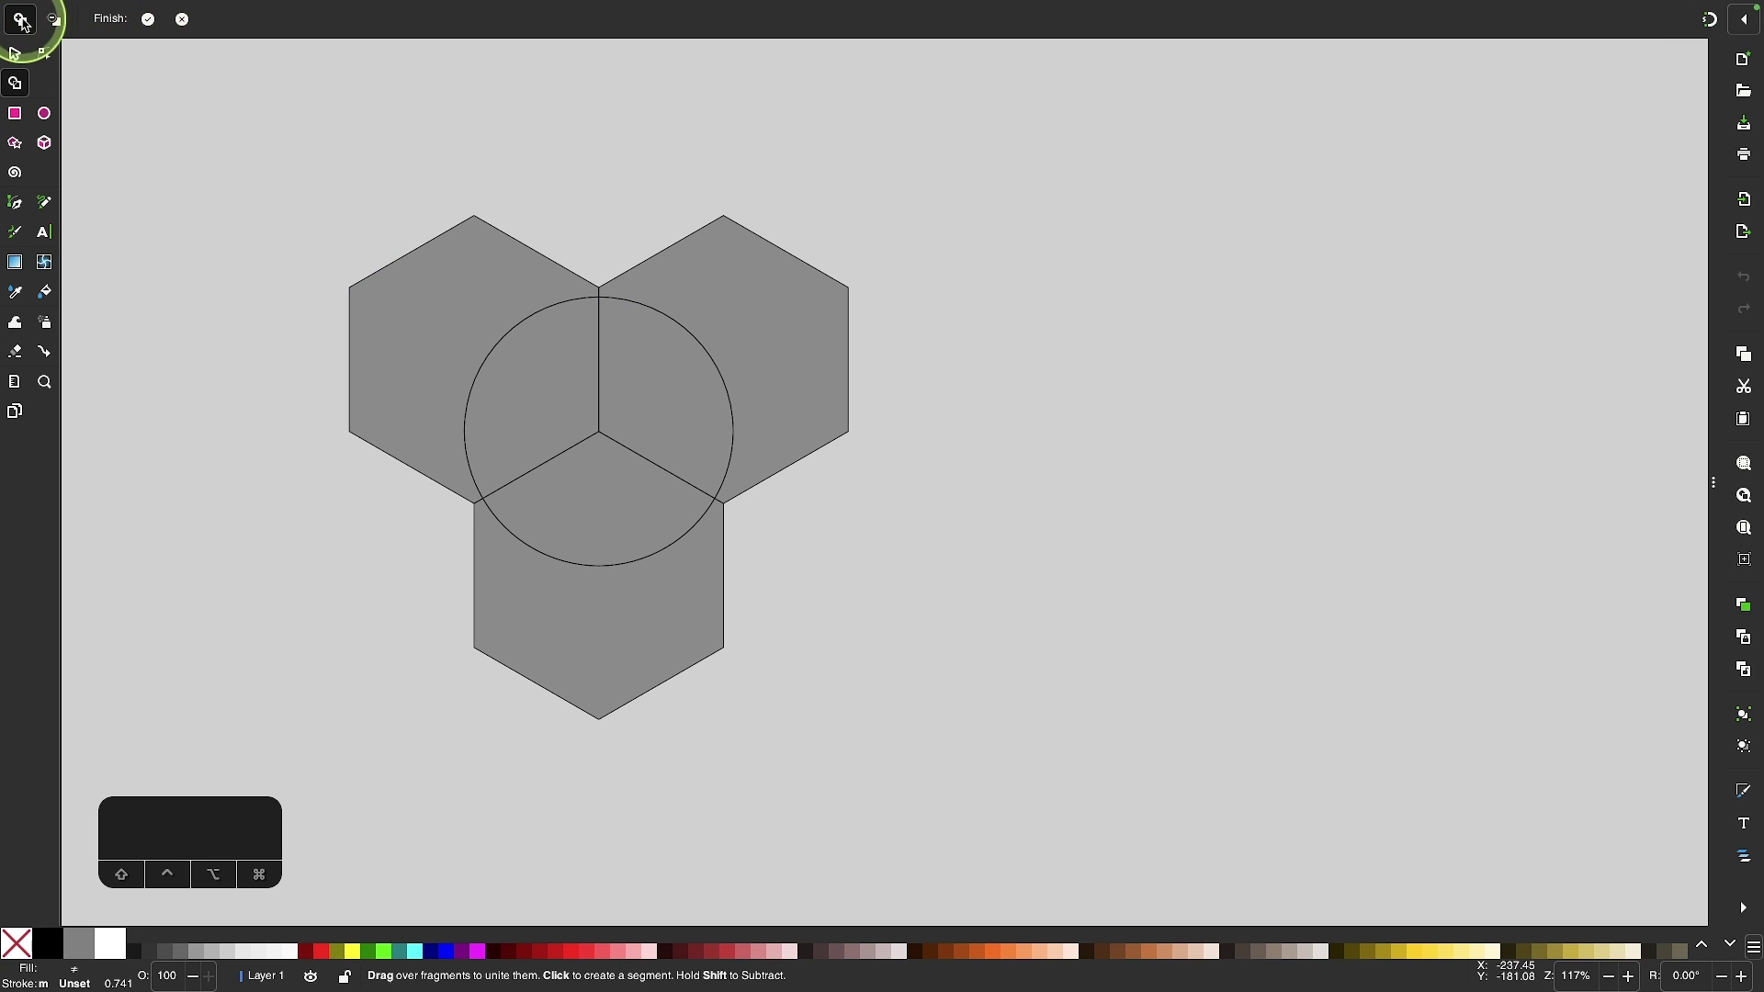
pyautogui.click(542, 394)
pyautogui.click(600, 519)
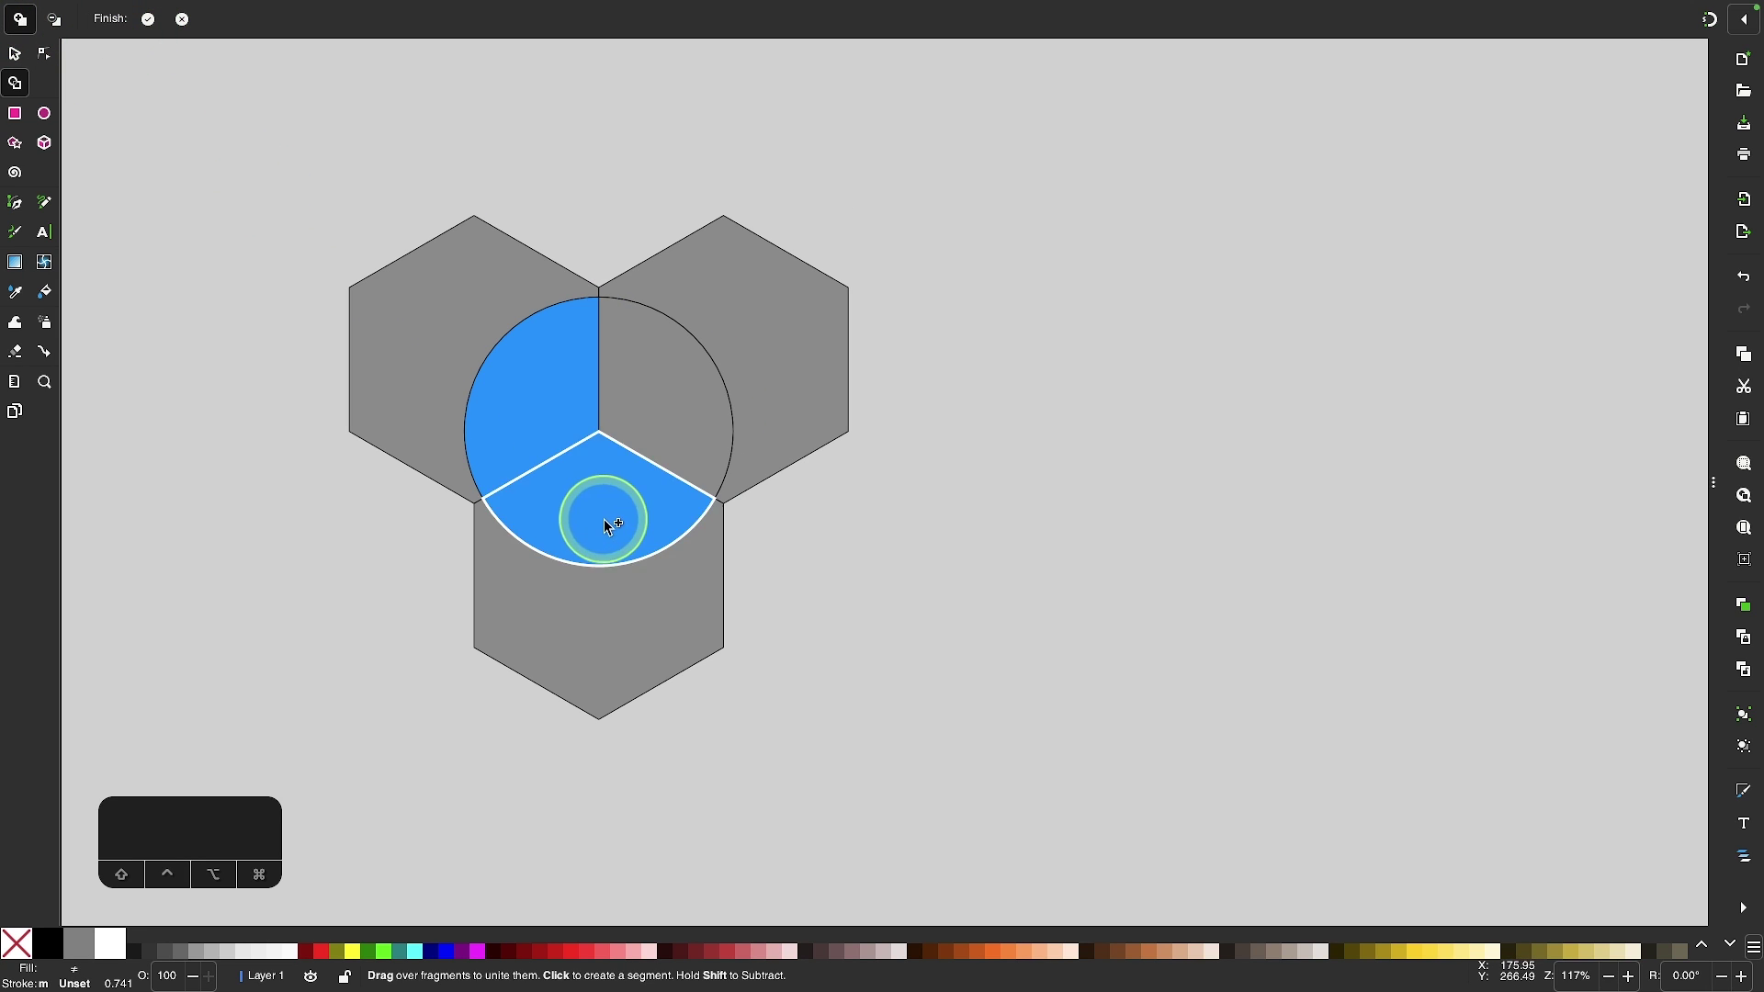
pyautogui.click(693, 374)
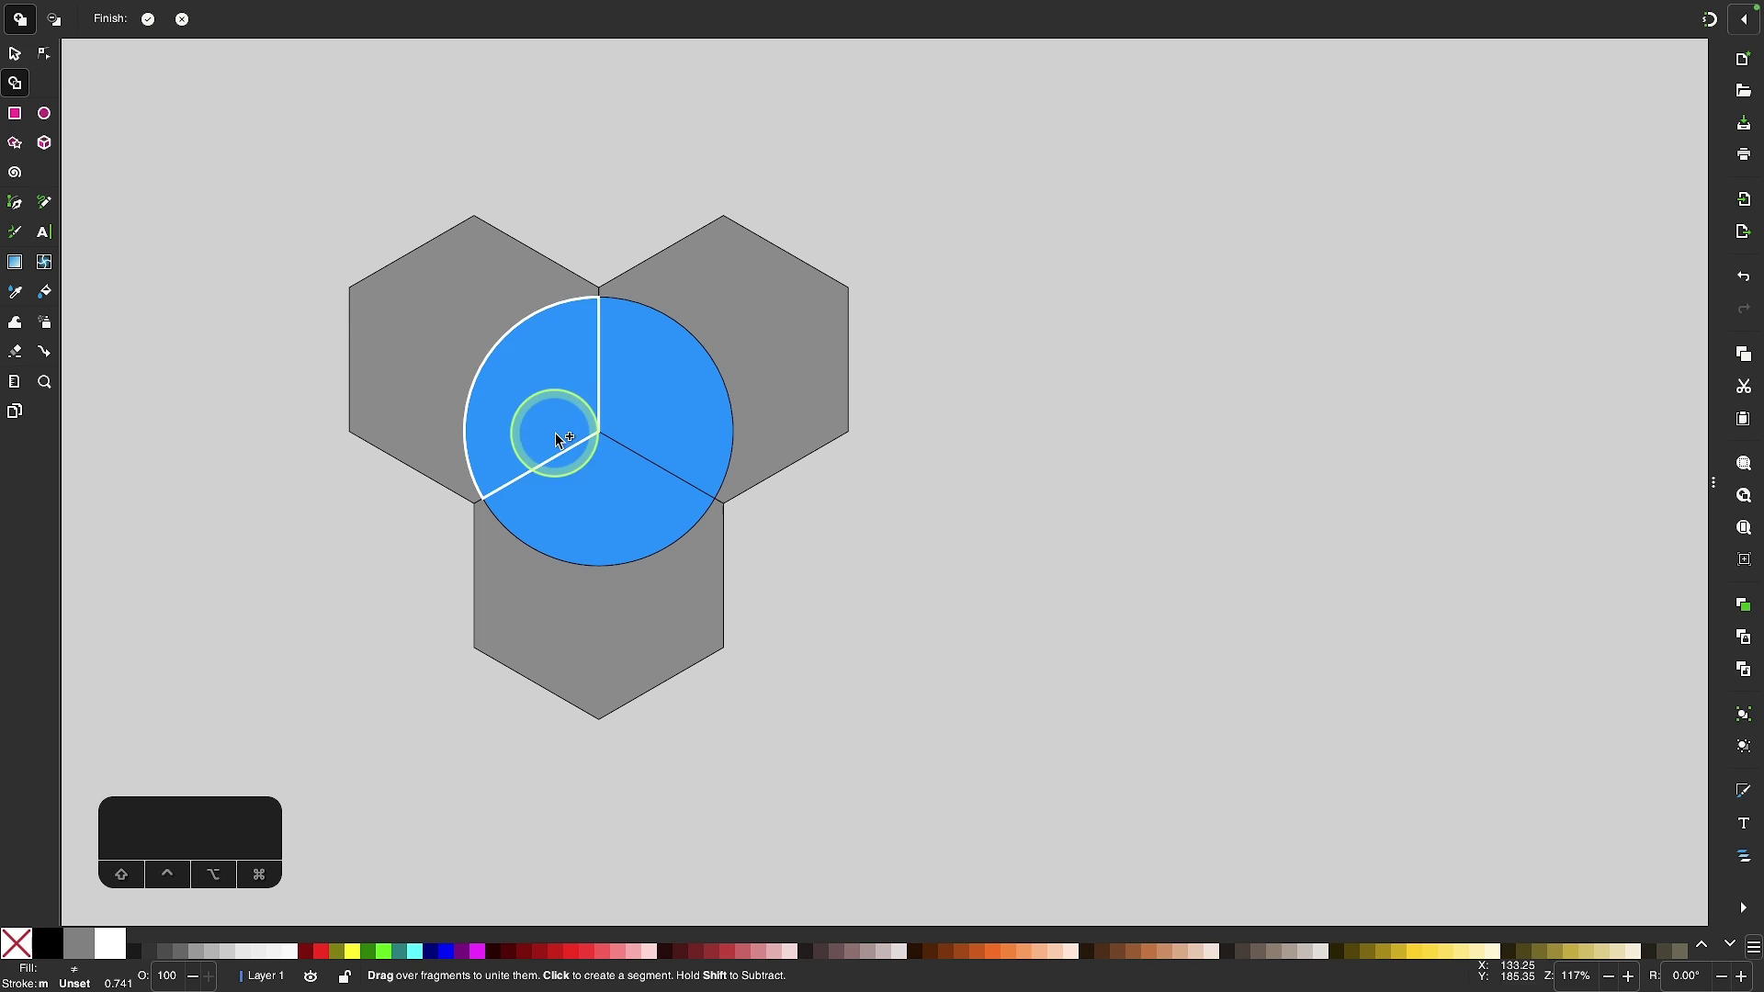
pyautogui.click(14, 53)
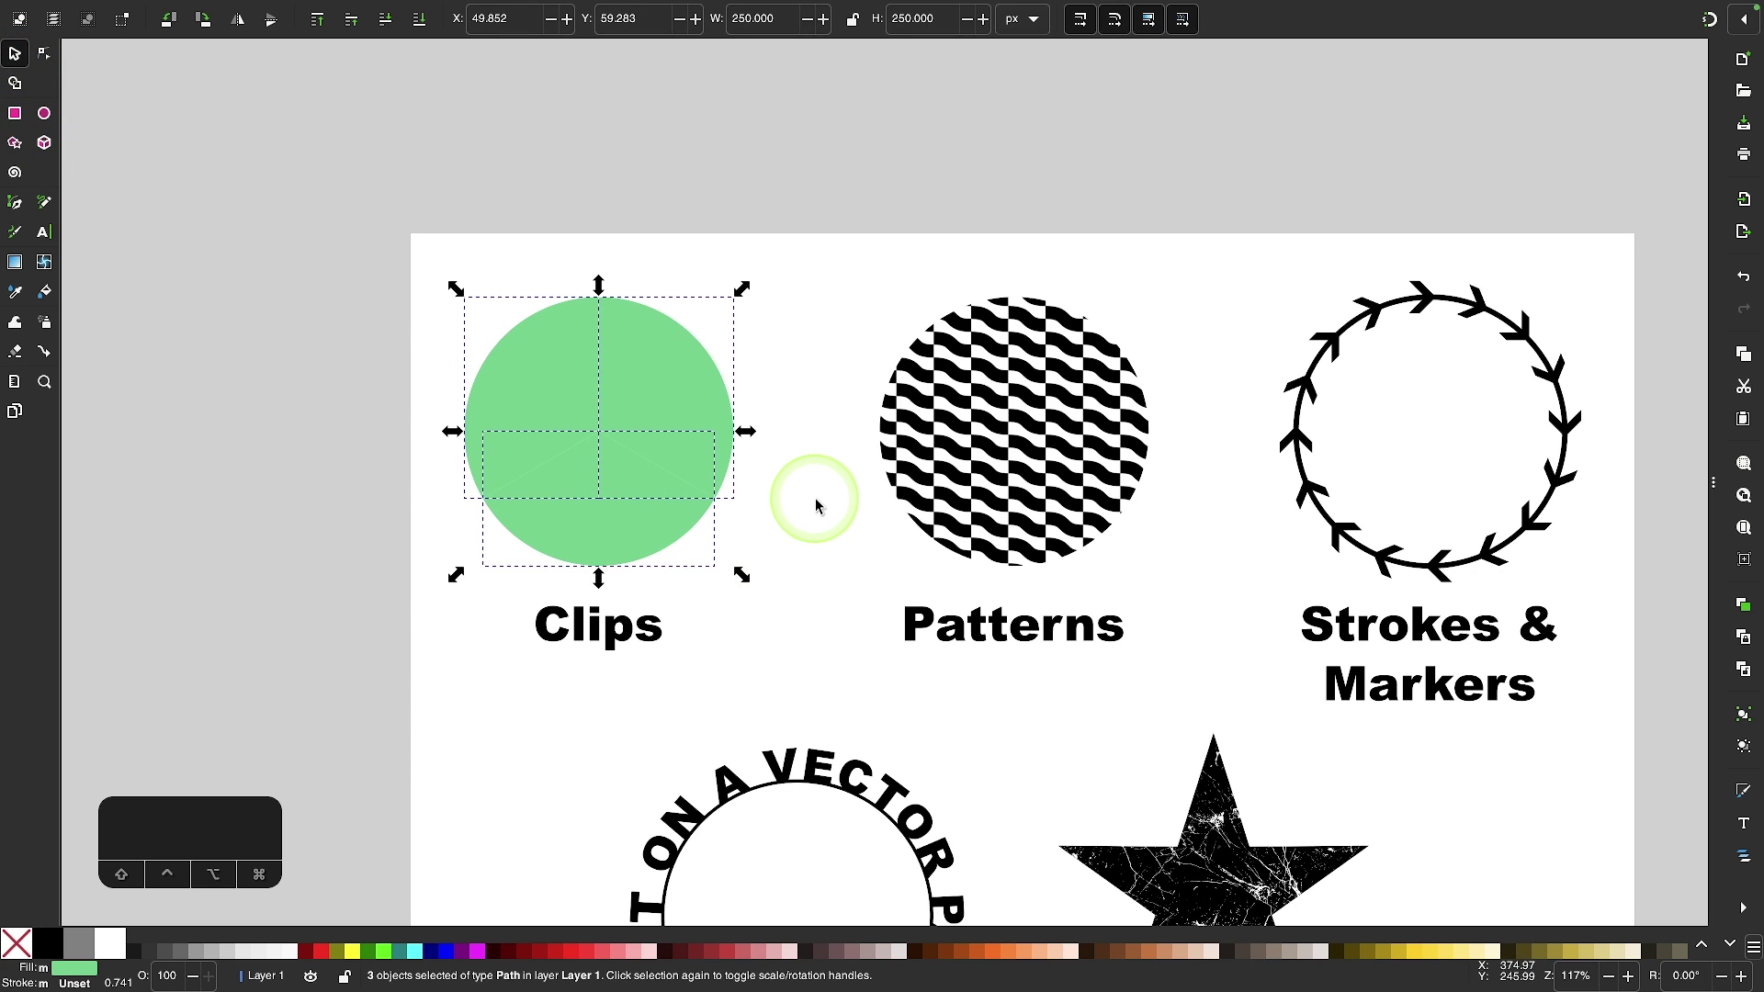
# Click each of the three new wedge pieces to confirm they are separate paths.
pyautogui.click(811, 472)
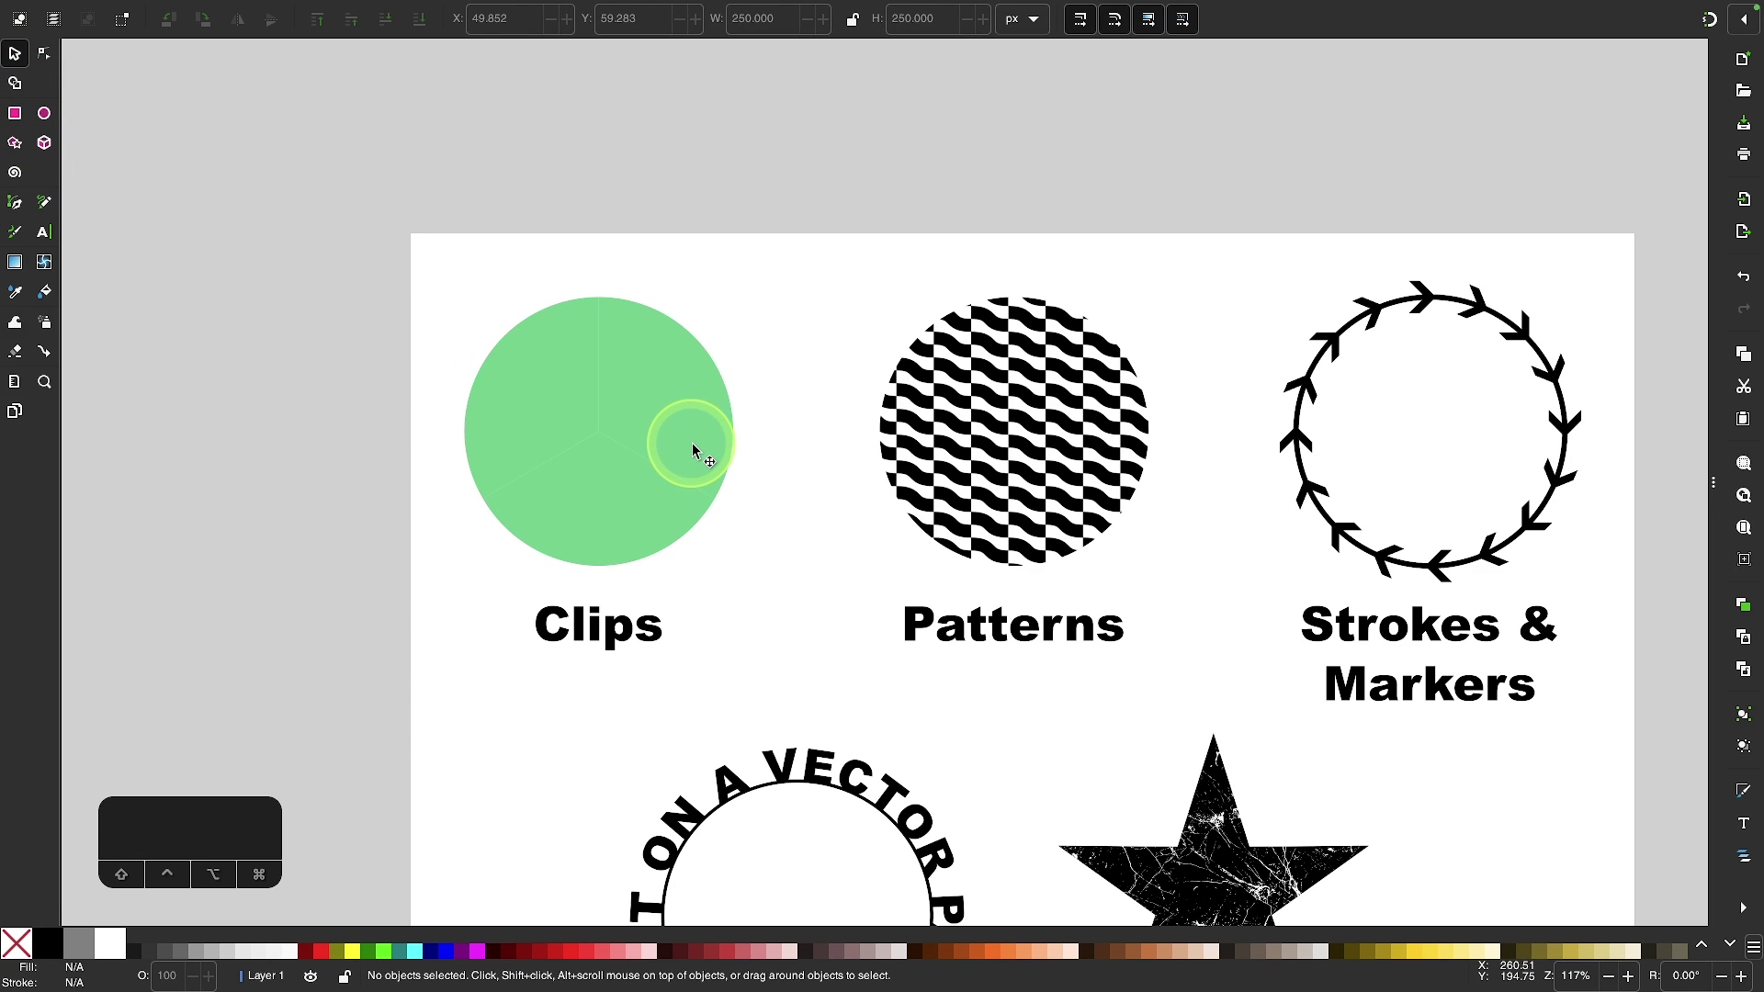
pyautogui.click(586, 412)
pyautogui.click(579, 506)
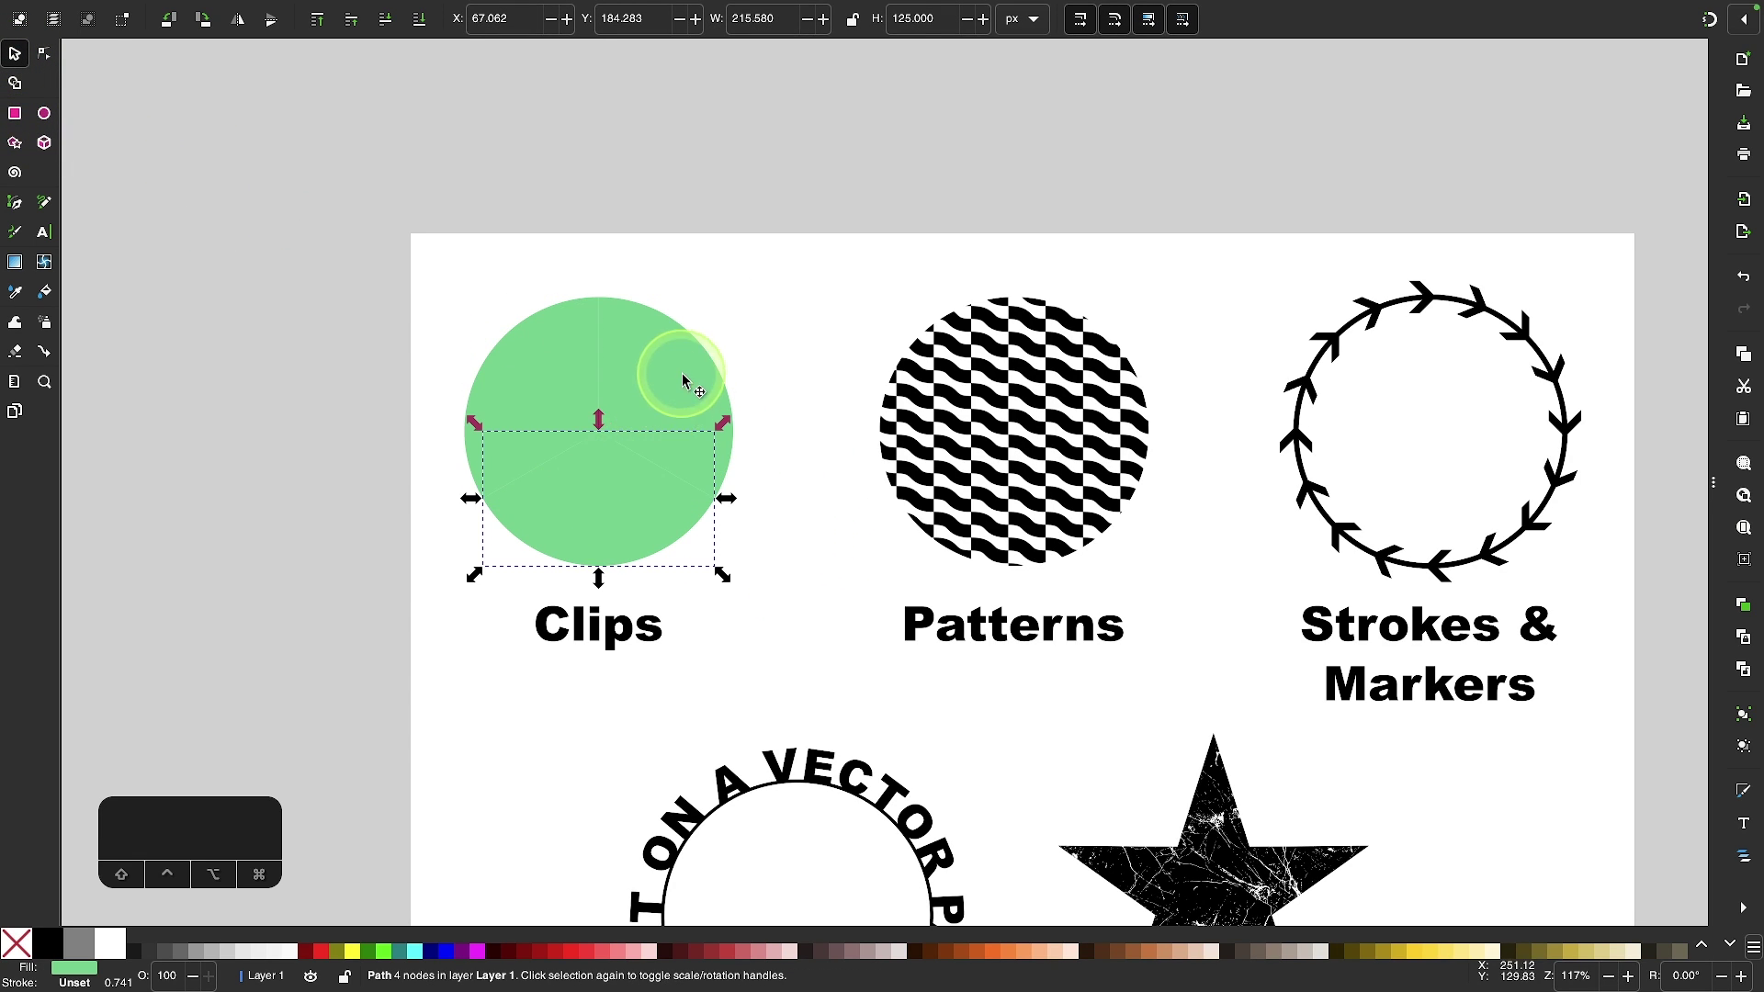
pyautogui.click(685, 380)
pyautogui.click(561, 388)
pyautogui.click(597, 607)
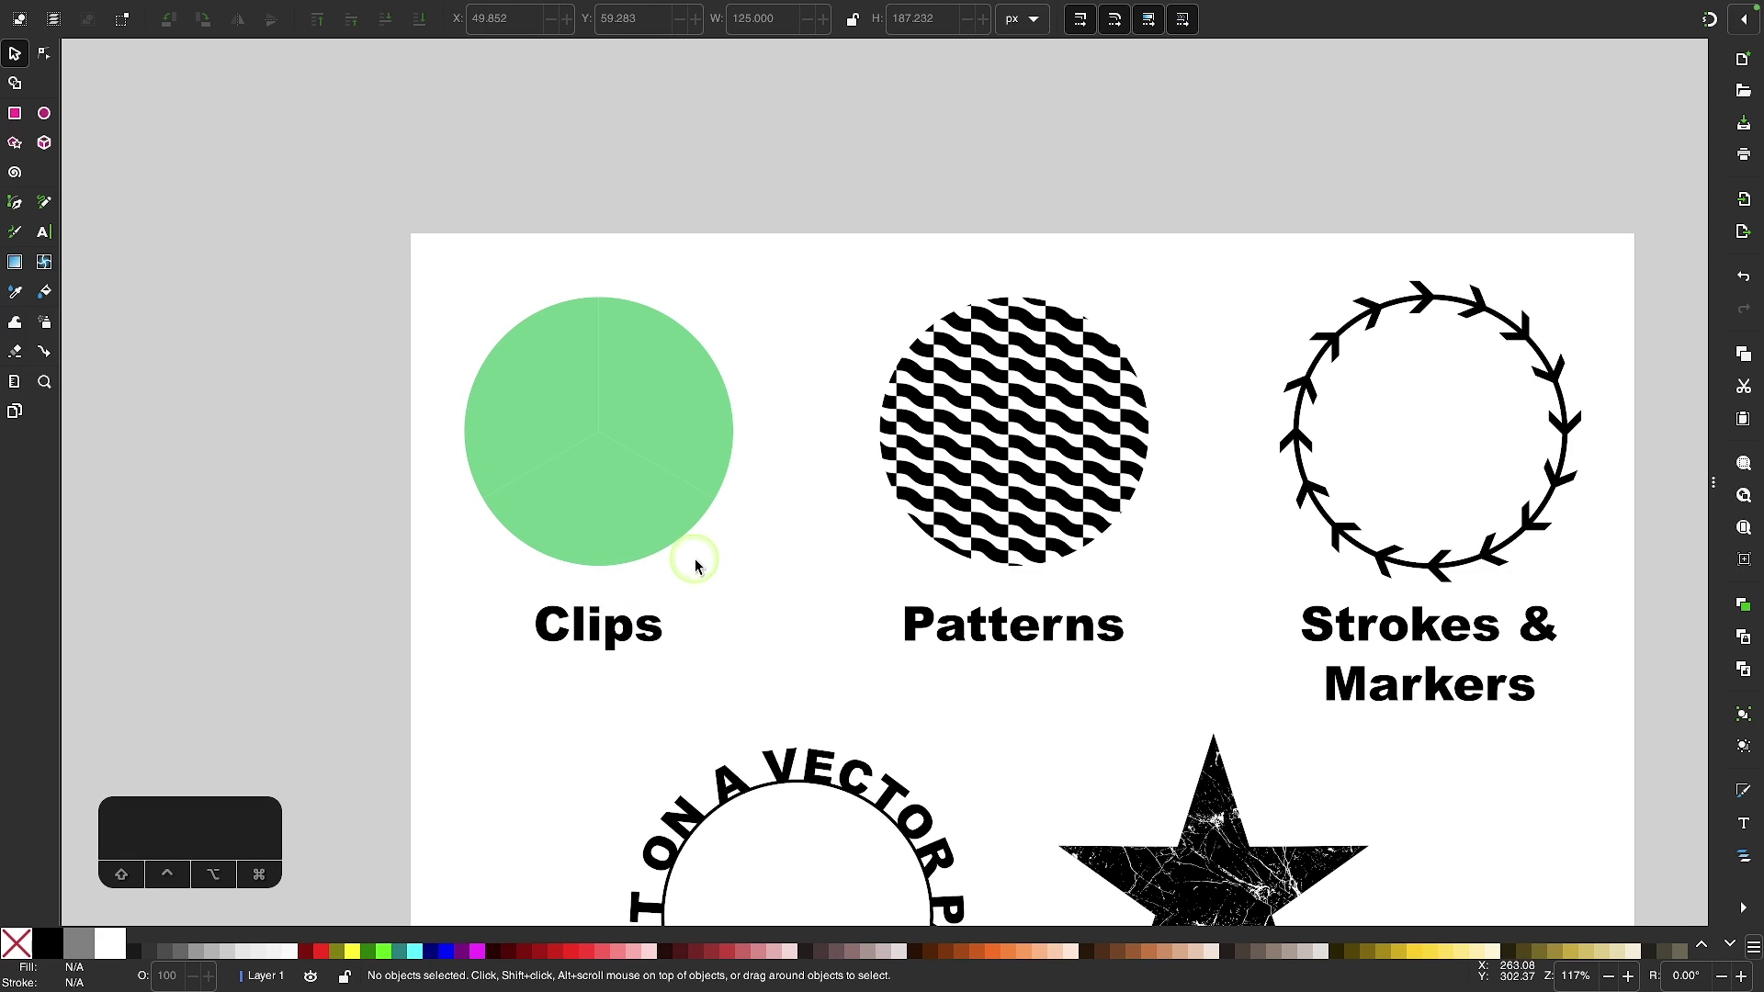
# Select the bottom, top-right and left Clips wedges in turn.
pyautogui.click(616, 503)
pyautogui.click(696, 413)
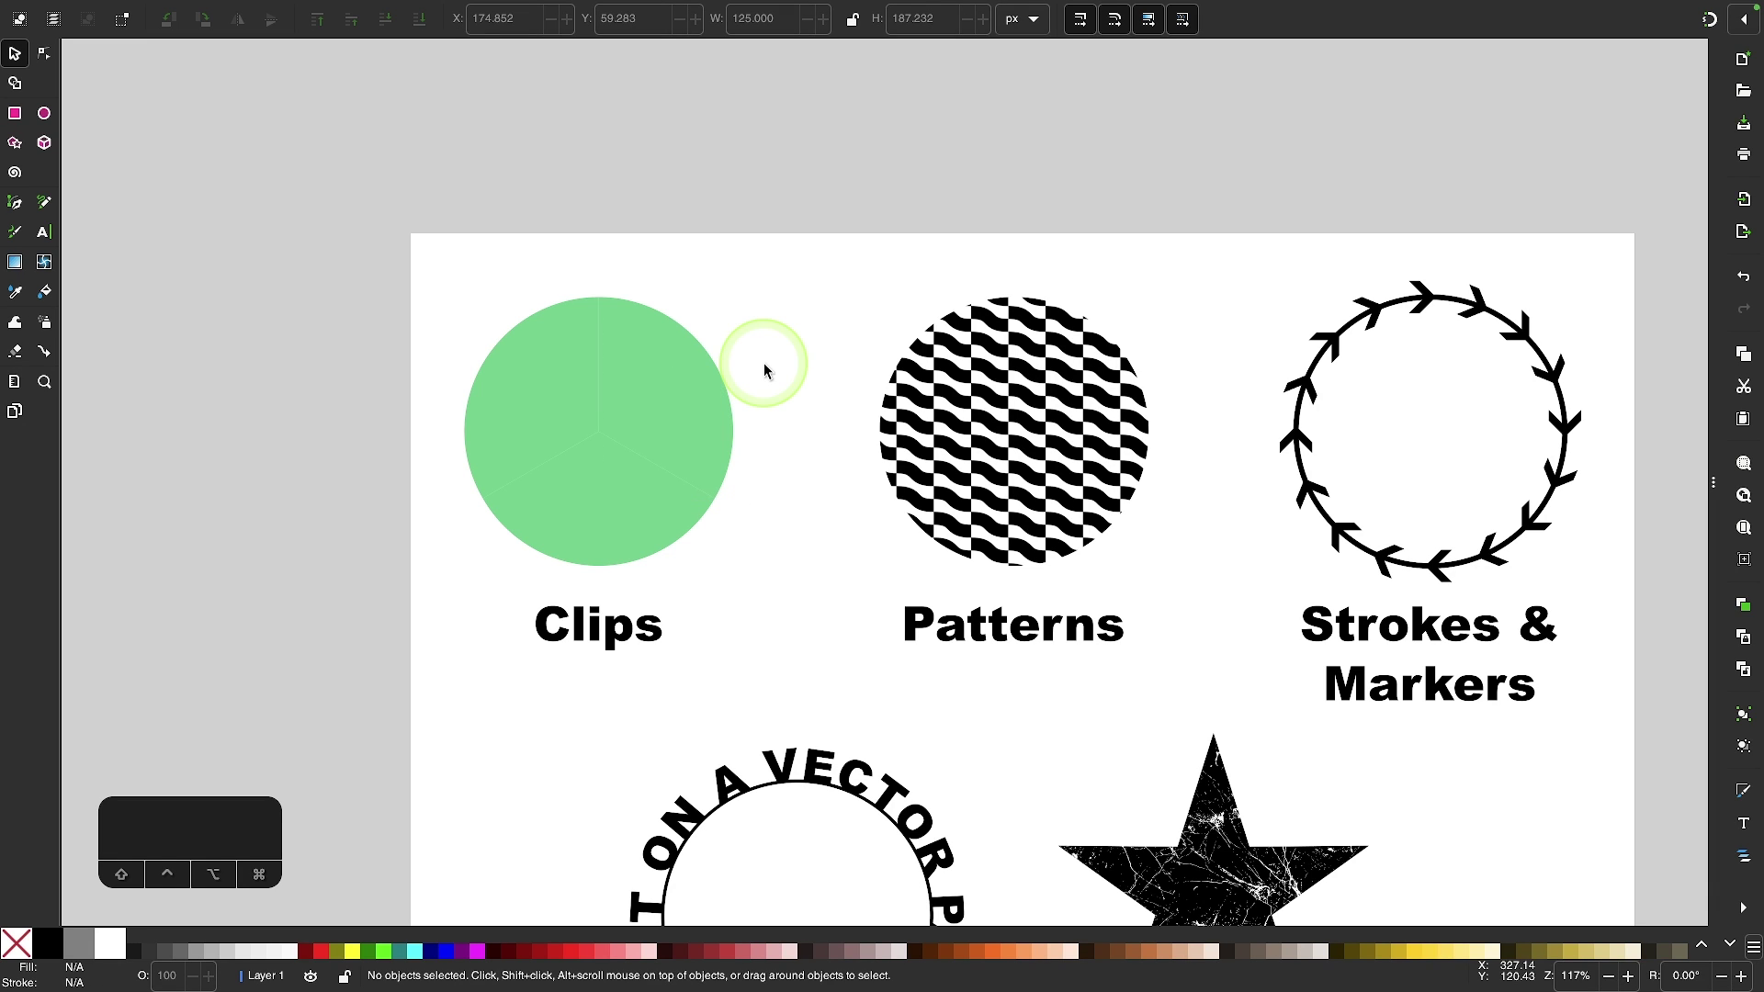
pyautogui.click(551, 393)
pyautogui.click(688, 398)
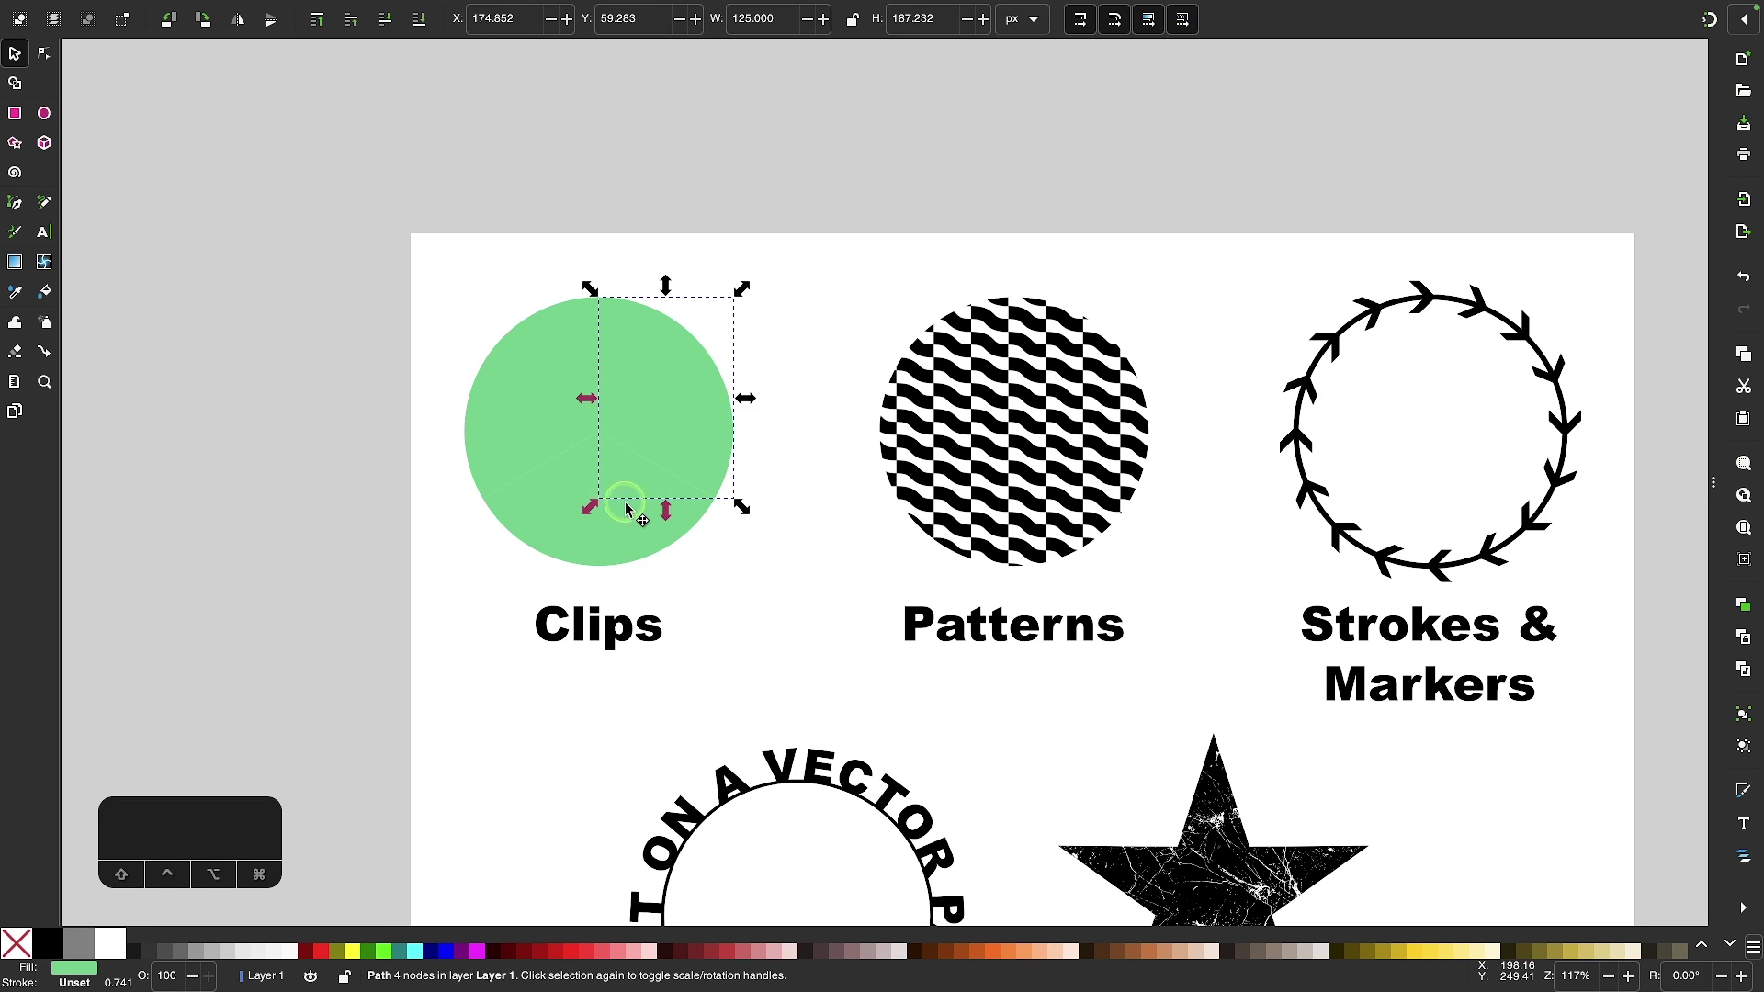
pyautogui.click(622, 503)
# Colour the left wedge dark maroon, the right wedge fuchsia and the bottom wedge pale yellow.
pyautogui.click(542, 402)
pyautogui.click(496, 951)
pyautogui.press('Tab')
pyautogui.click(476, 951)
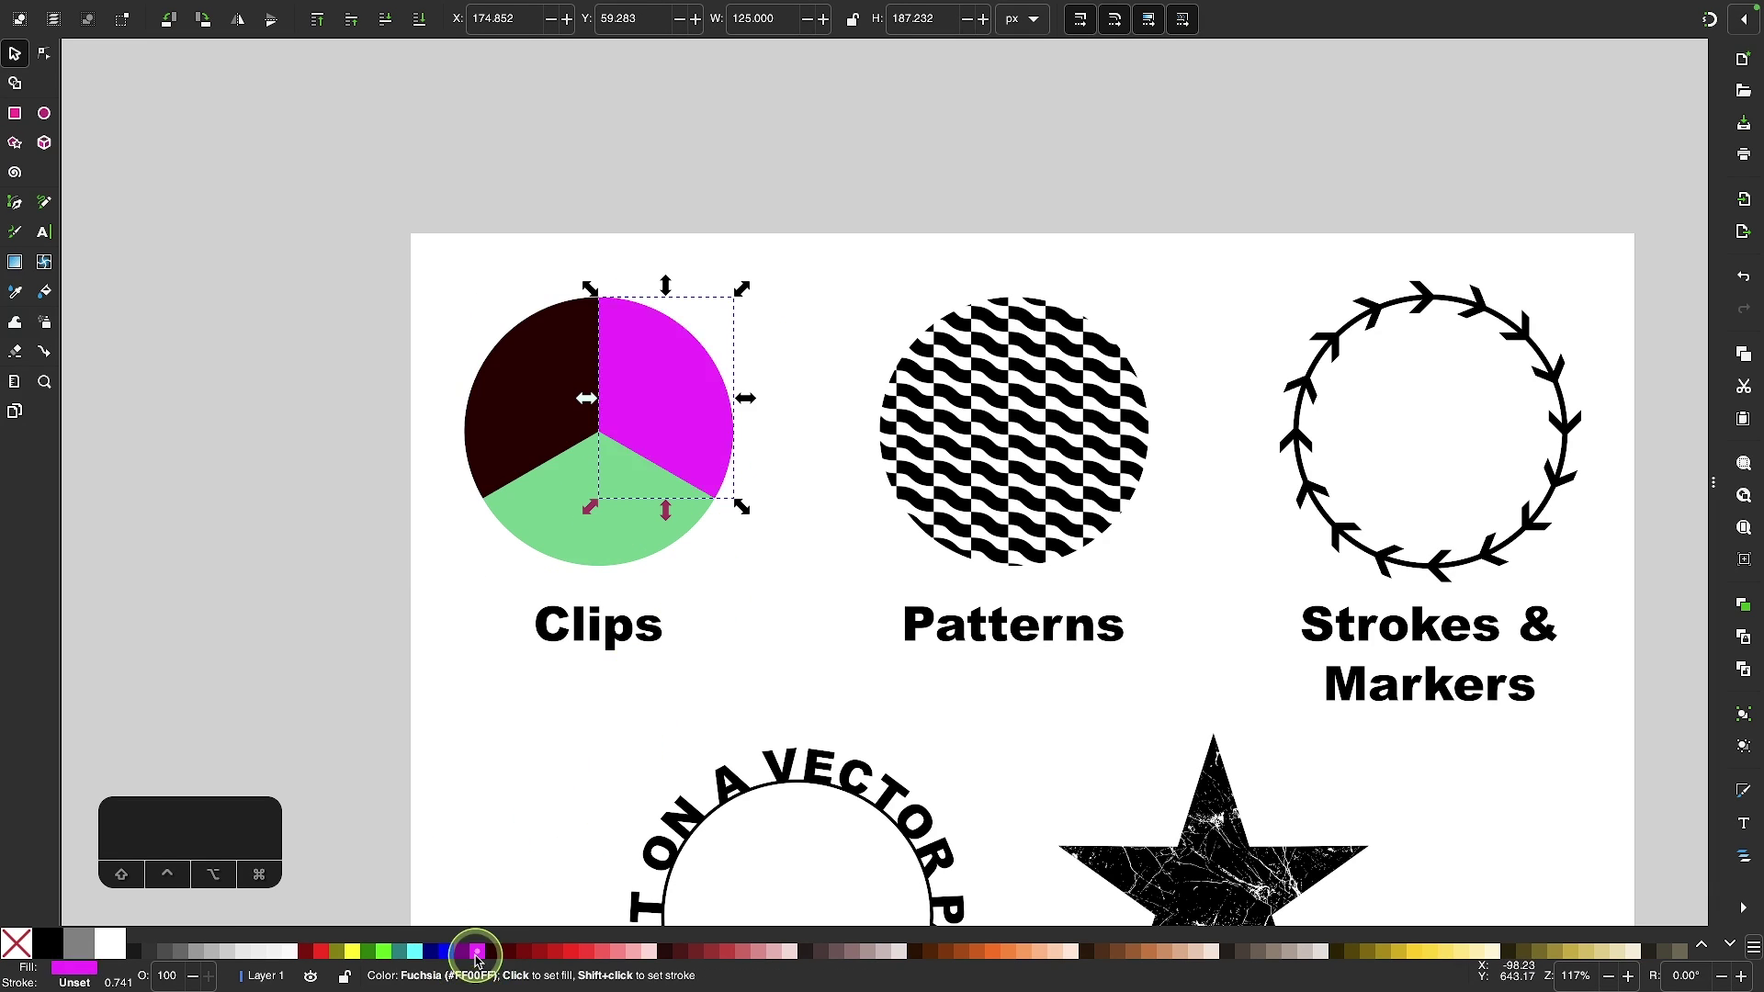
pyautogui.click(610, 512)
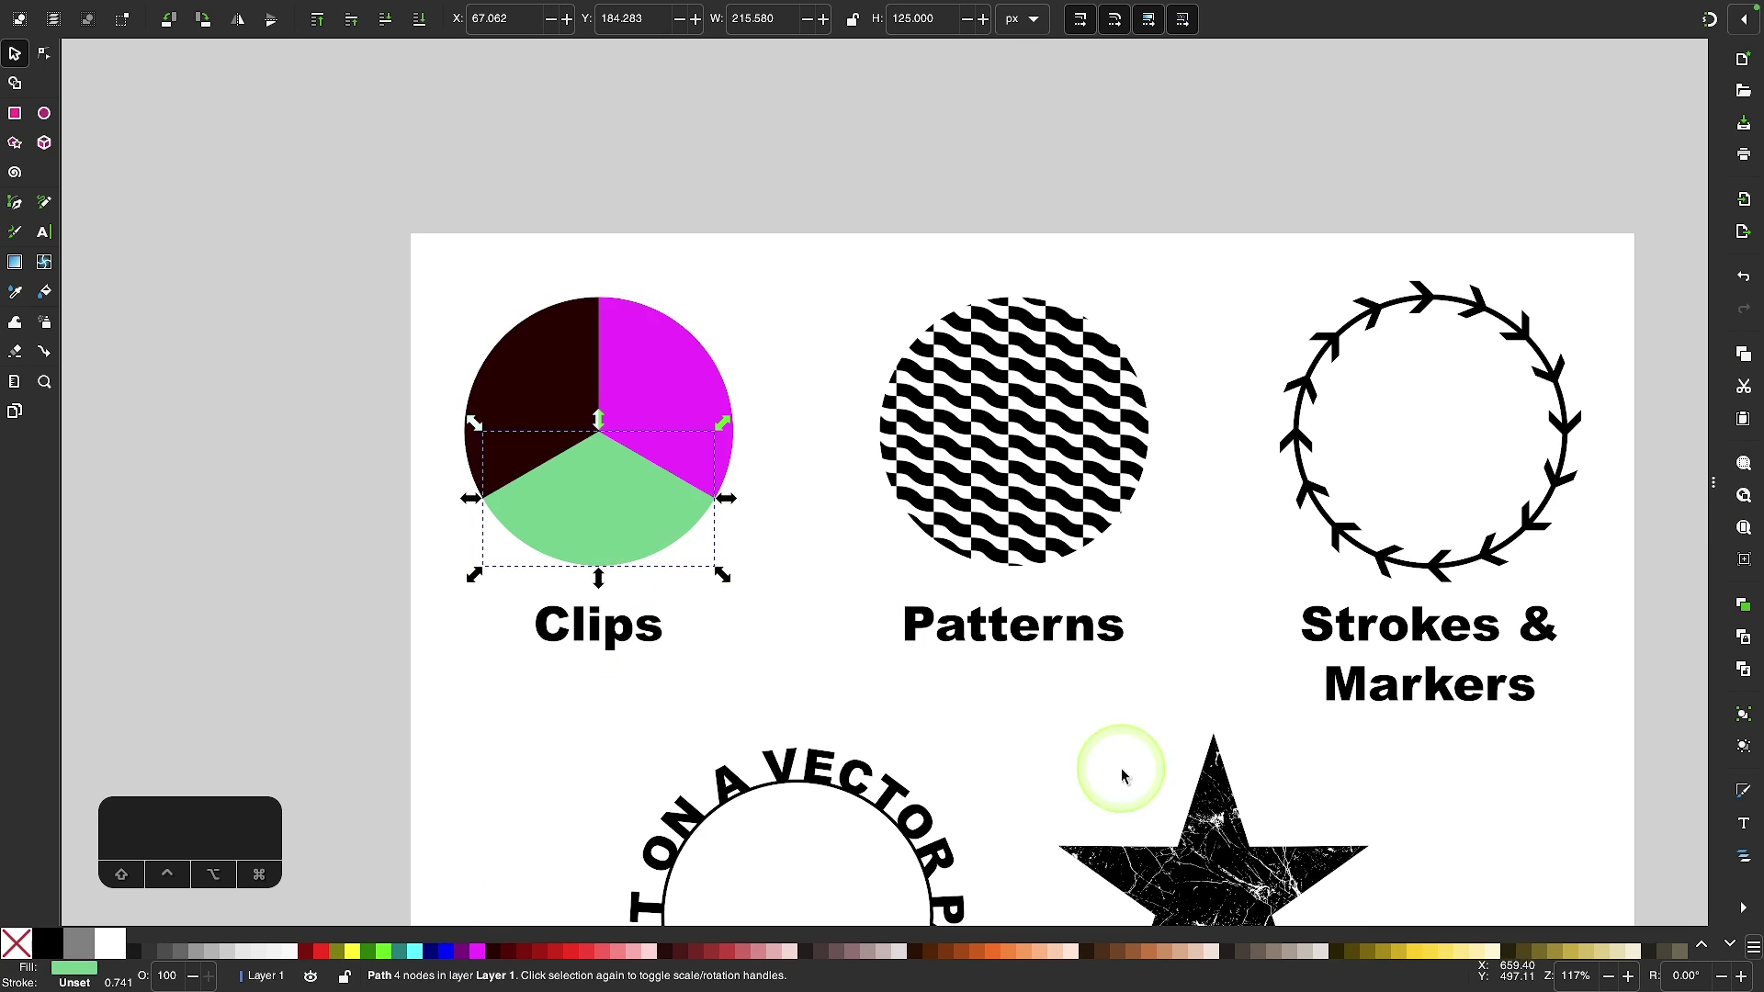
pyautogui.click(1445, 955)
pyautogui.scroll(-3, 964, 748)
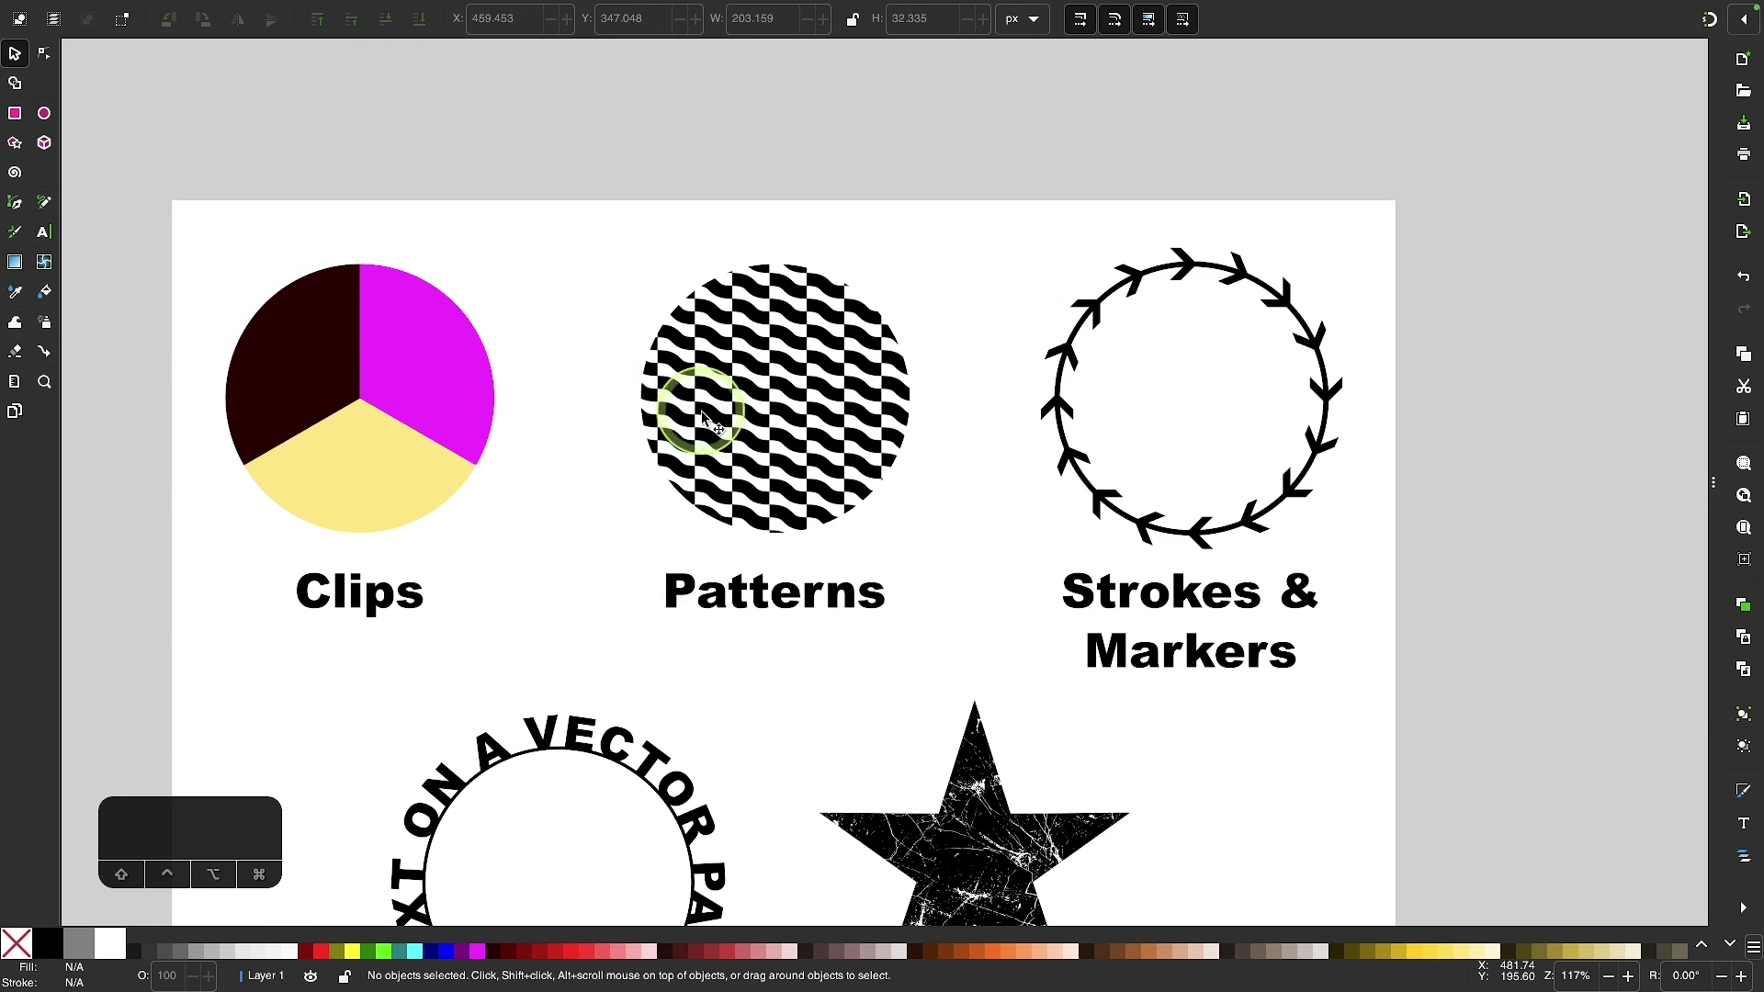
# Zoom in to inspect the Patterns circle, zoom back out and select it.
pyautogui.keyDown('ctrl'); pyautogui.scroll(1, 732, 421); pyautogui.keyUp('ctrl')
pyautogui.keyDown('ctrl'); pyautogui.scroll(1, 735, 422); pyautogui.keyUp('ctrl')
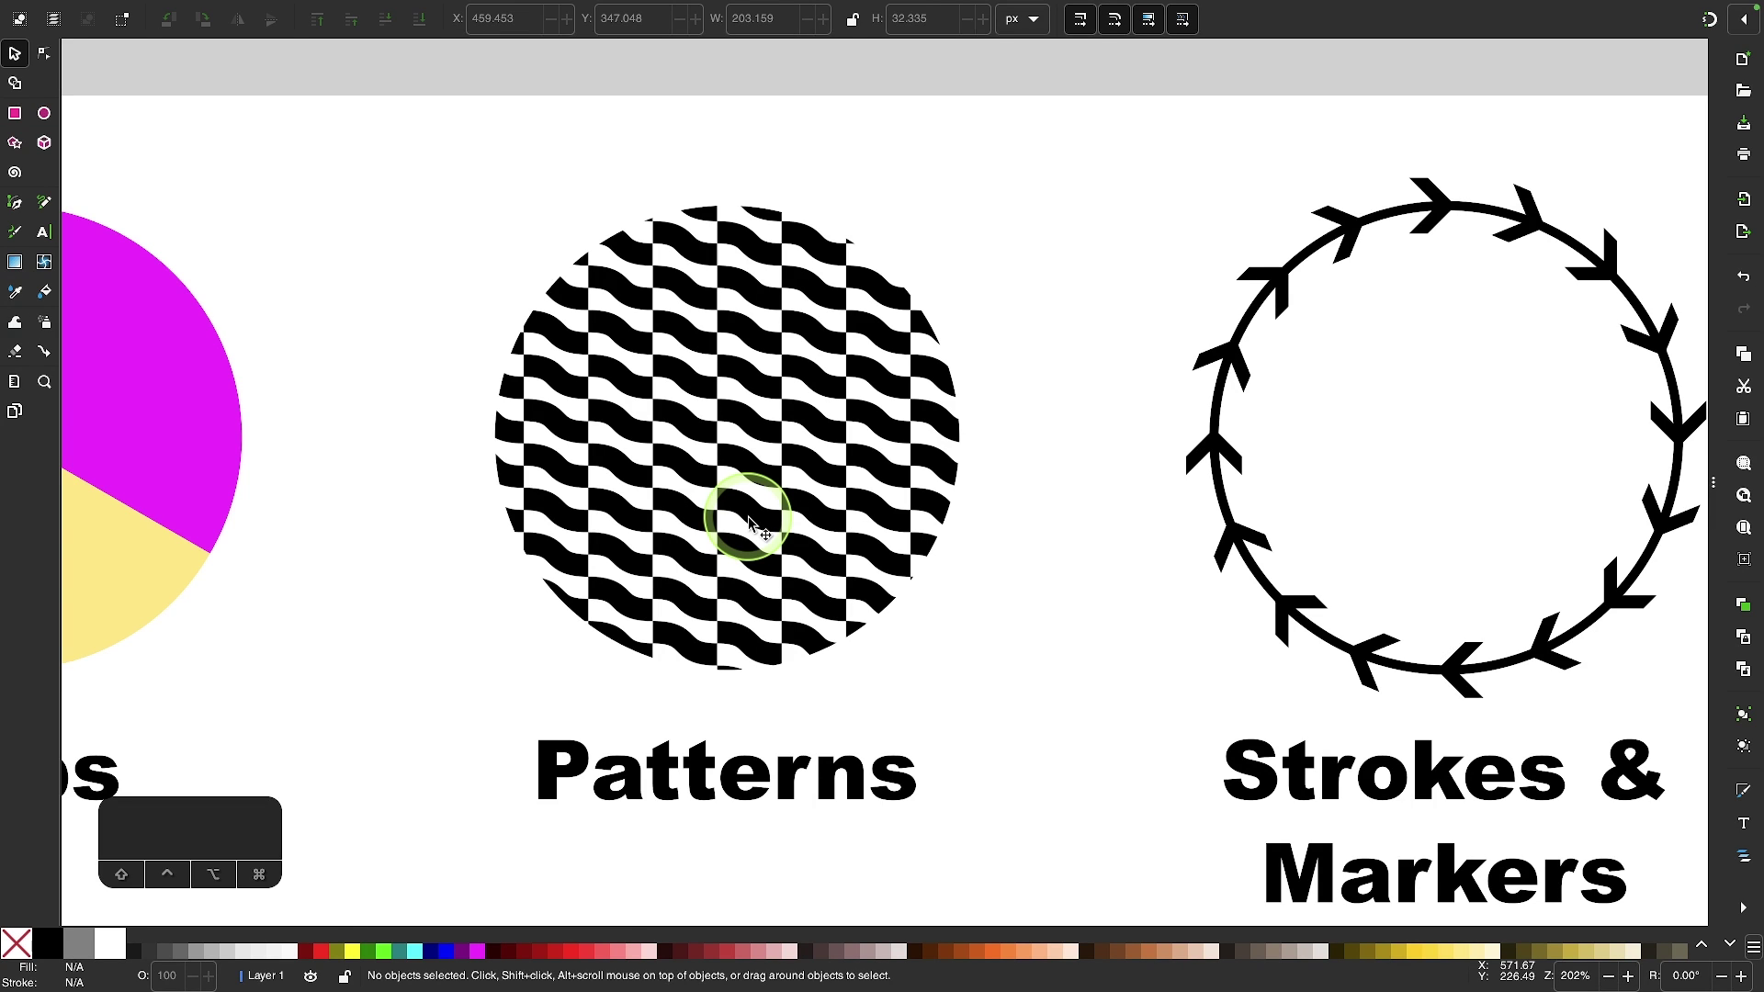
pyautogui.scroll(-4, 748, 524)
pyautogui.click(770, 496)
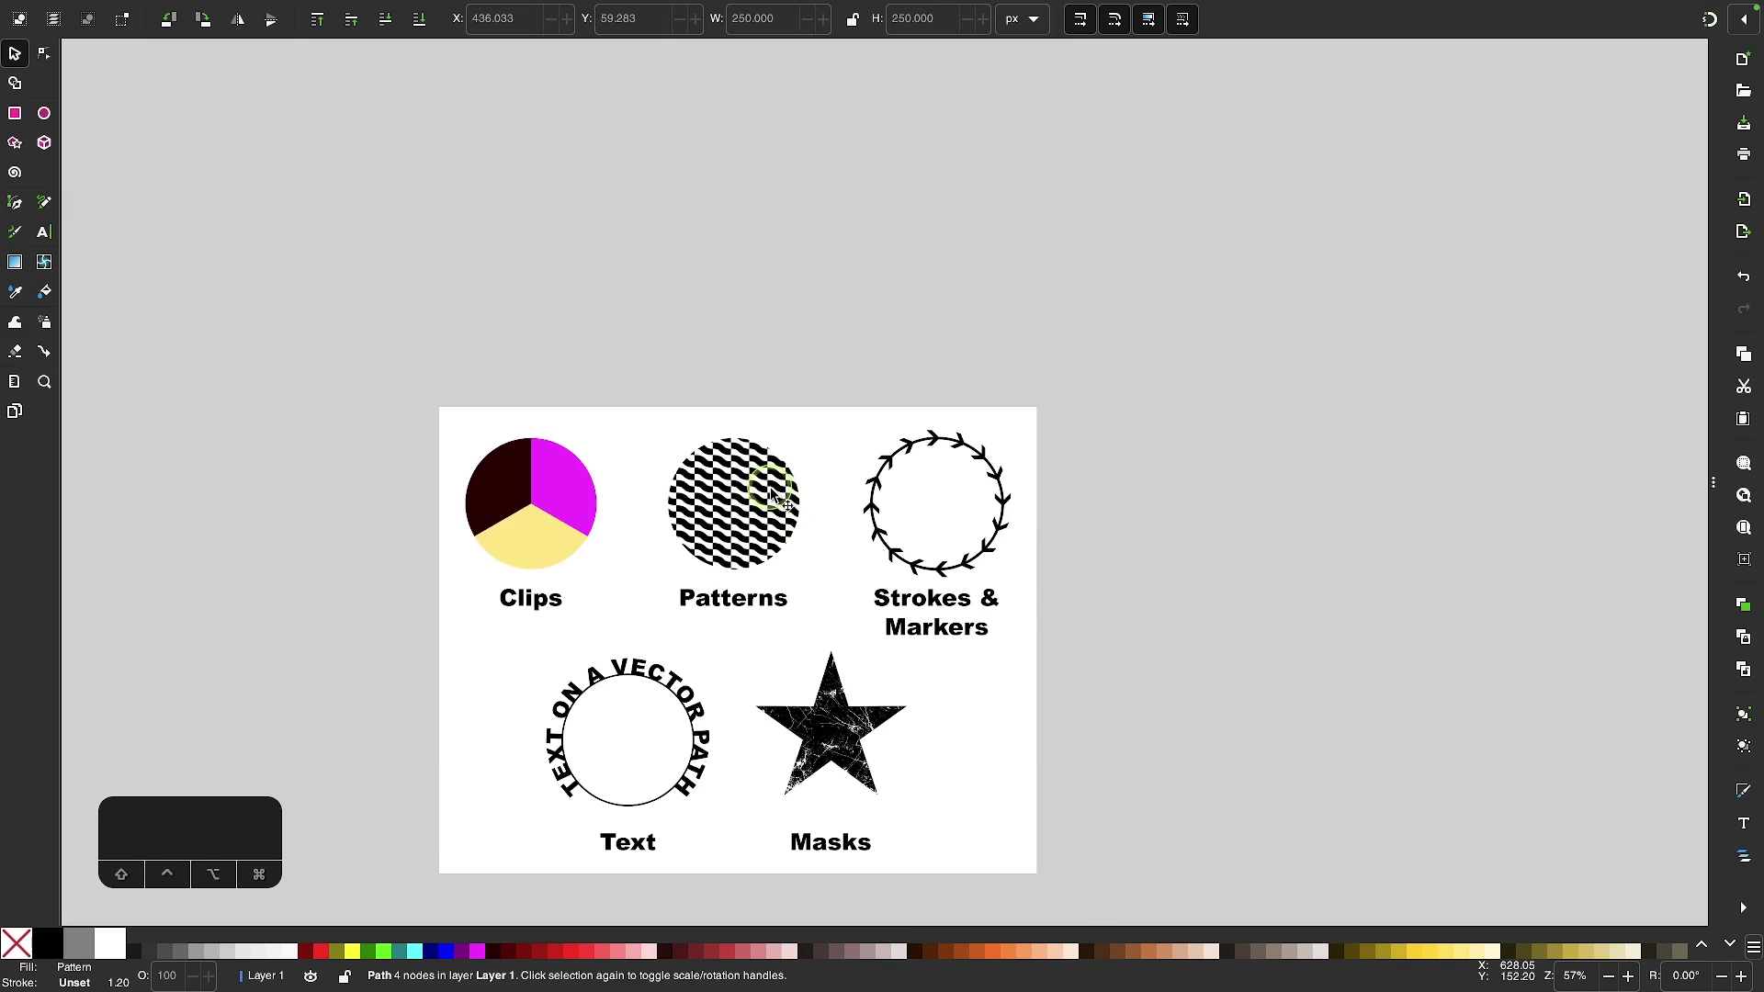
pyautogui.scroll(2, 770, 494)
# Duplicate the Patterns circle, move the copy above the page and scale it up greatly.
pyautogui.rightClick(802, 698)
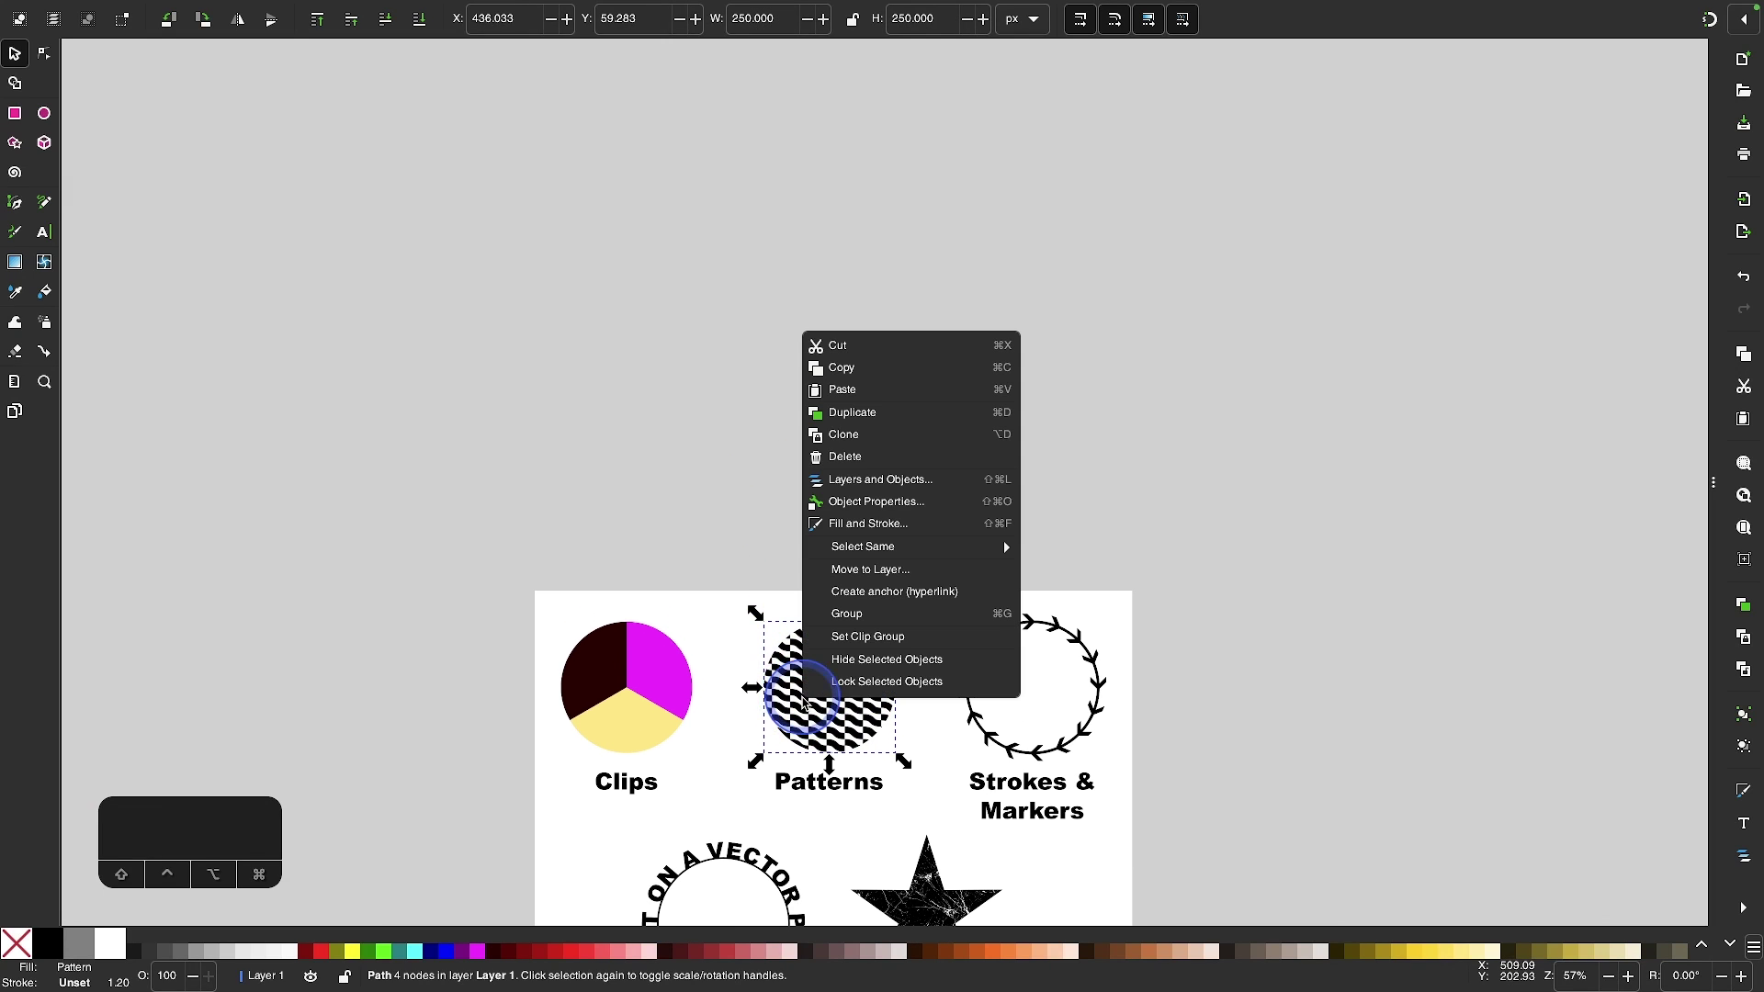
pyautogui.click(880, 412)
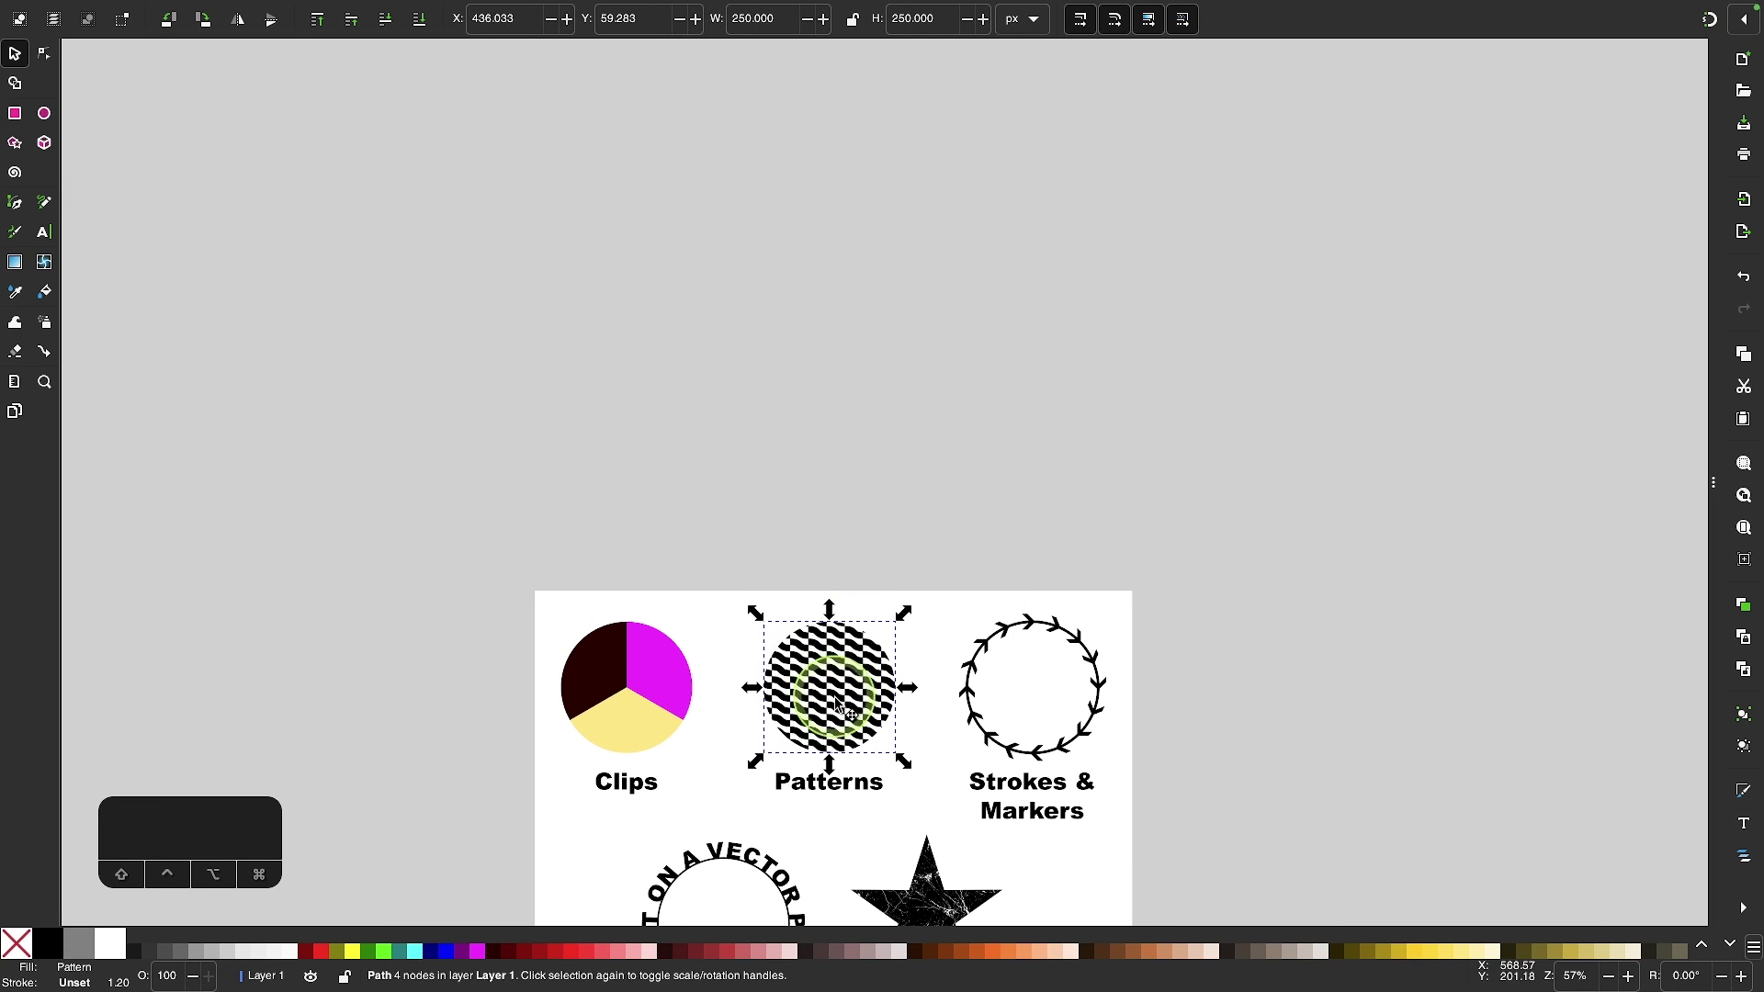
pyautogui.moveTo(831, 693); pyautogui.dragTo(777, 460)
pyautogui.scroll(3, 813, 689)
pyautogui.hscroll(1, 813, 689)
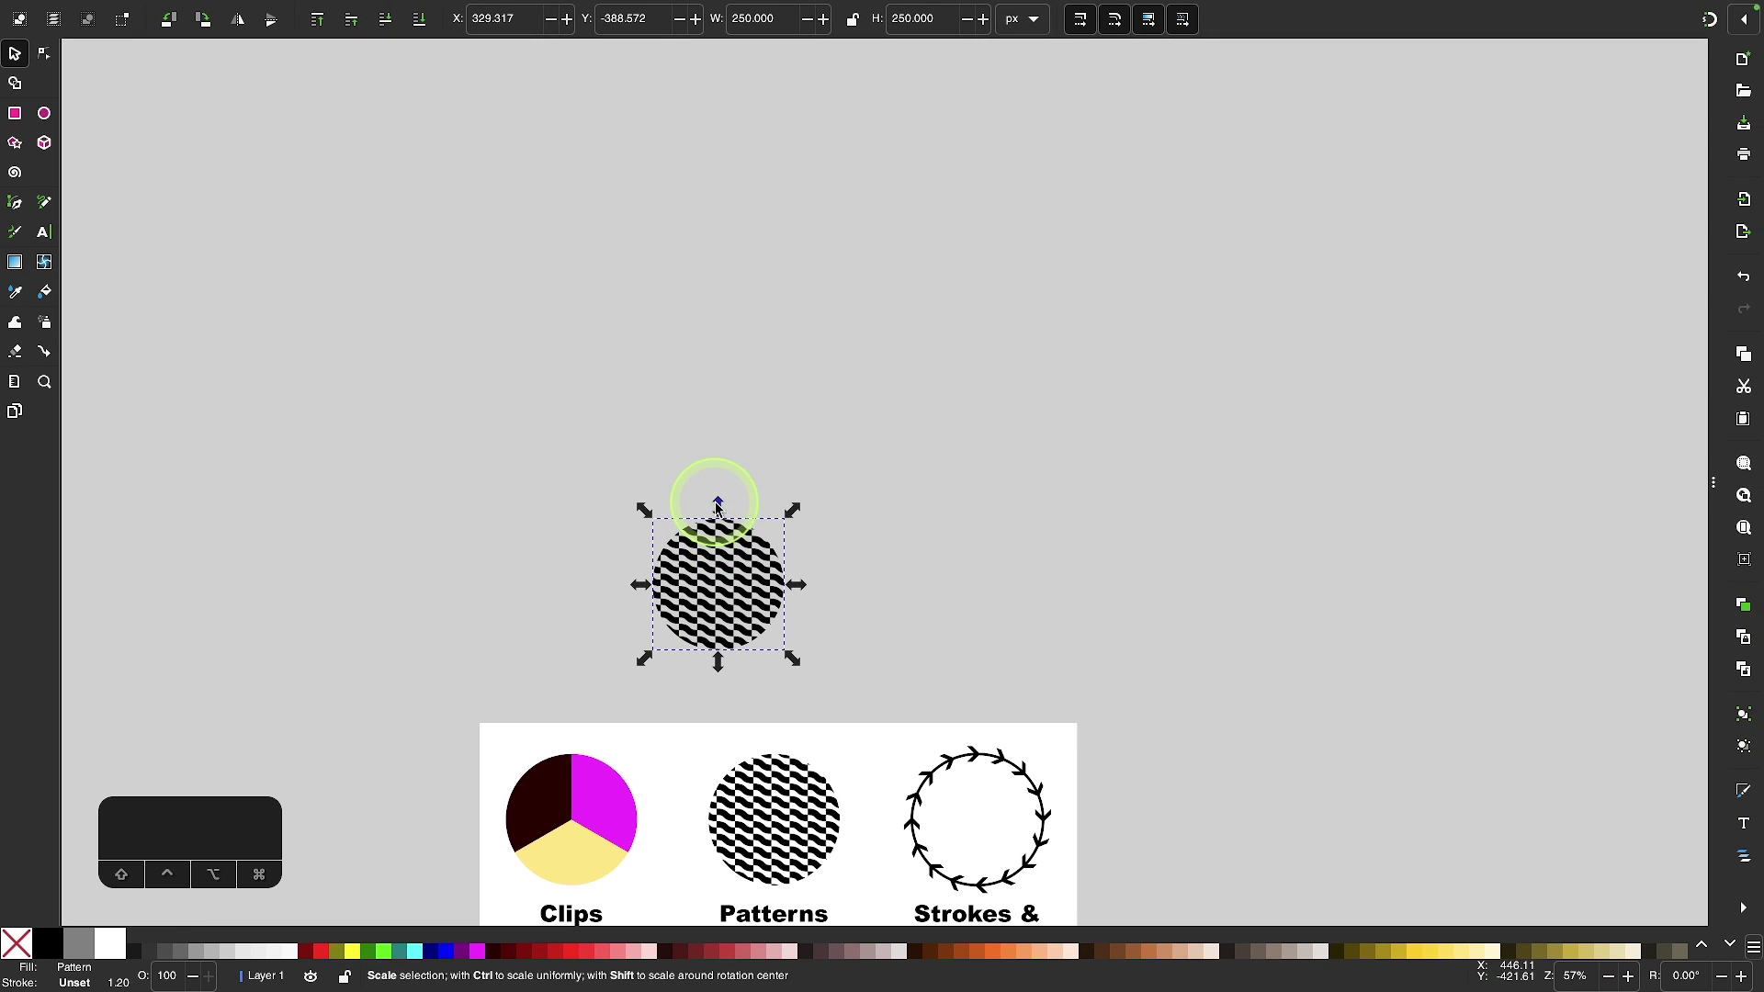
pyautogui.moveTo(719, 504); pyautogui.dragTo(735, 124)
pyautogui.scroll(-5, 702, 422)
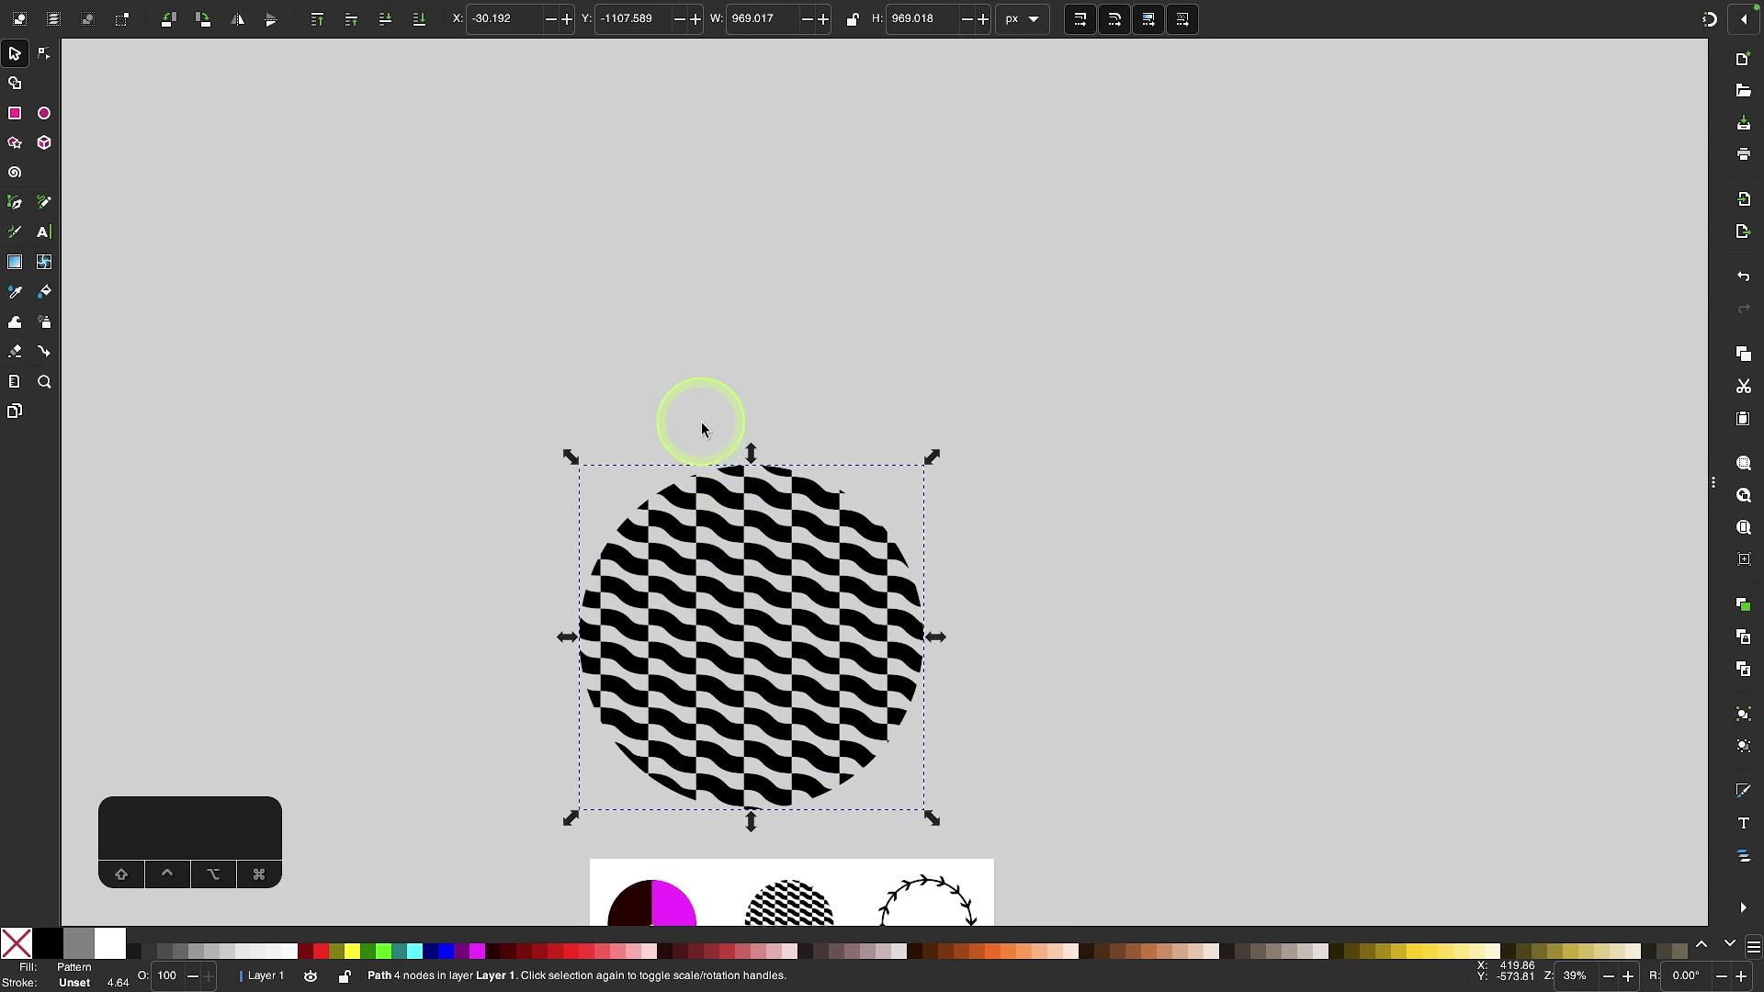
pyautogui.moveTo(757, 577); pyautogui.dragTo(780, 148)
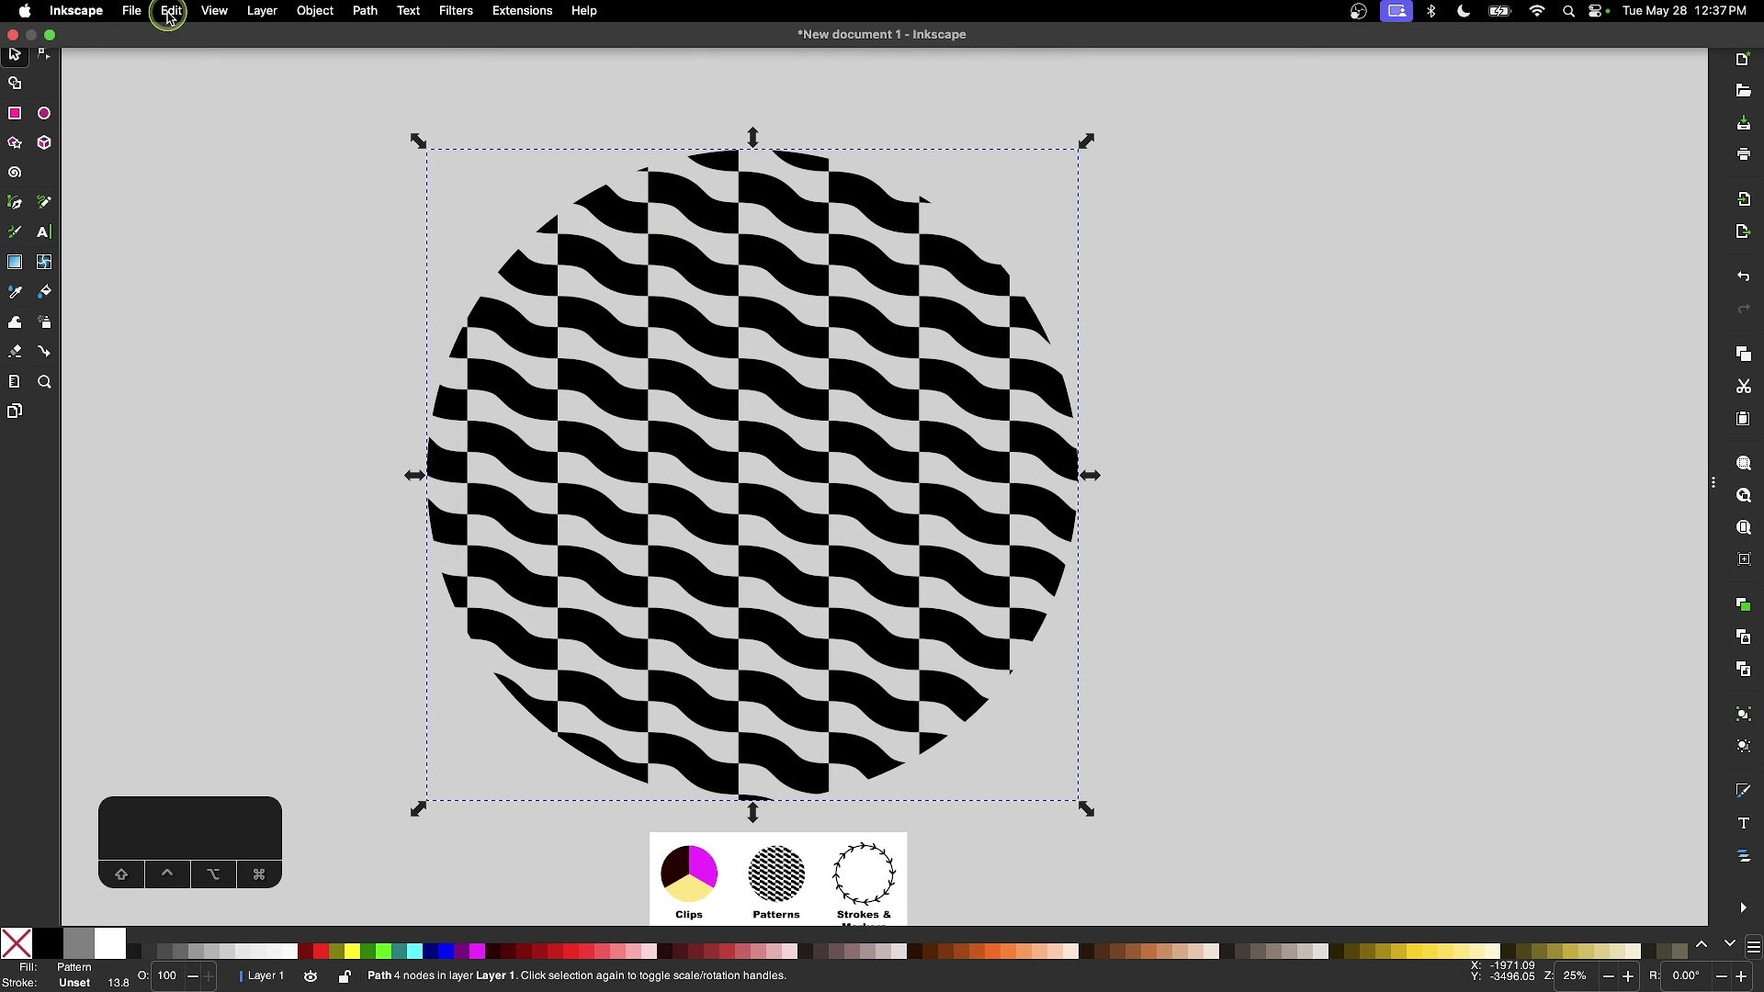
# Make a bitmap copy of the enlarged circle, delete the pattern-filled copy, and move the bitmap into place.
pyautogui.click(170, 16)
pyautogui.click(222, 267)
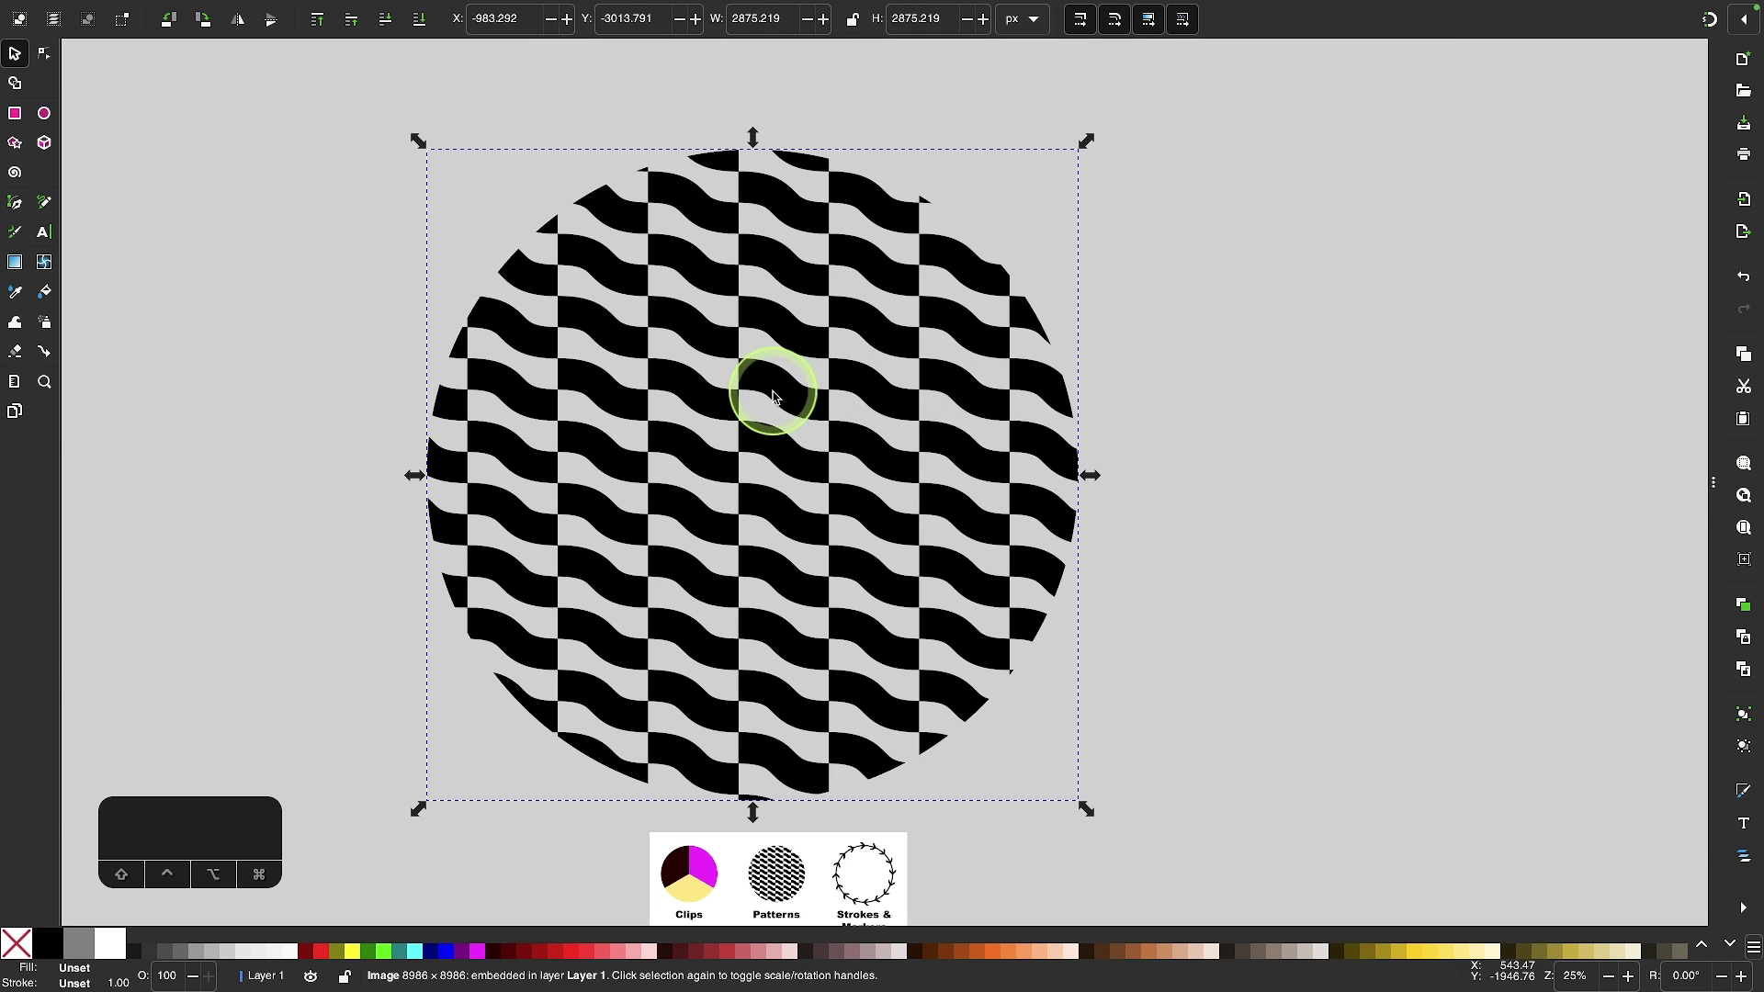
pyautogui.moveTo(768, 382); pyautogui.dragTo(1374, 347)
pyautogui.click(627, 522)
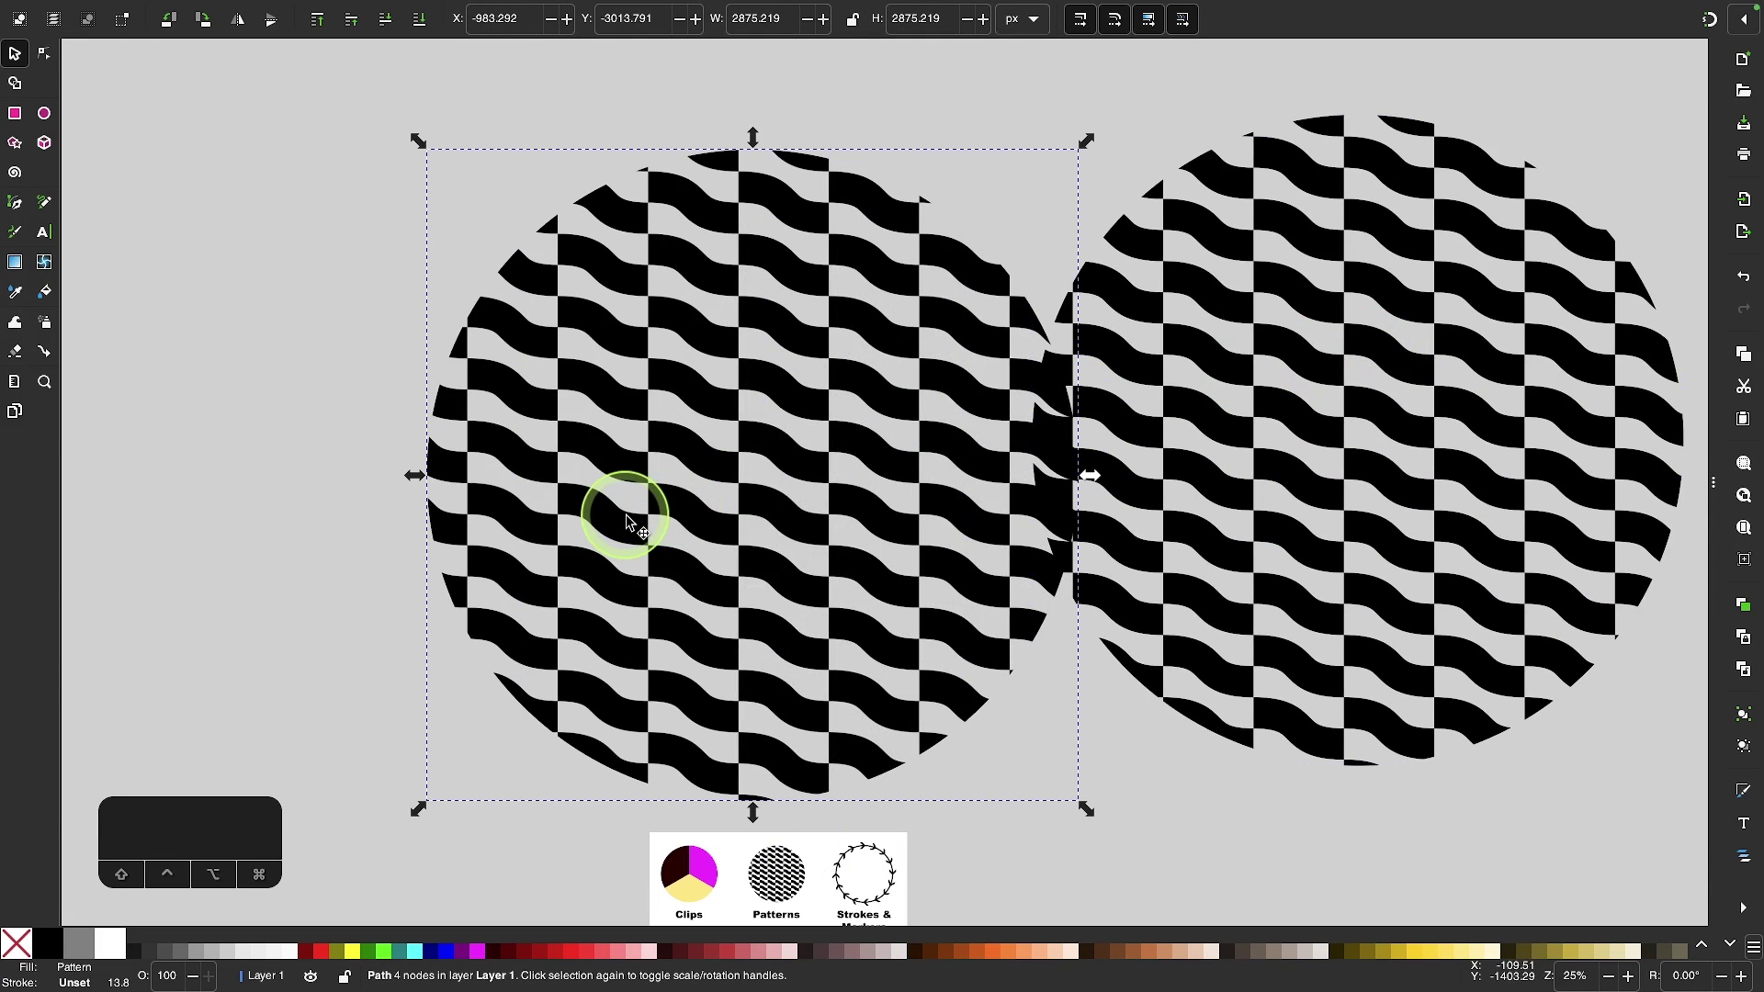
pyautogui.press('BackSpace')
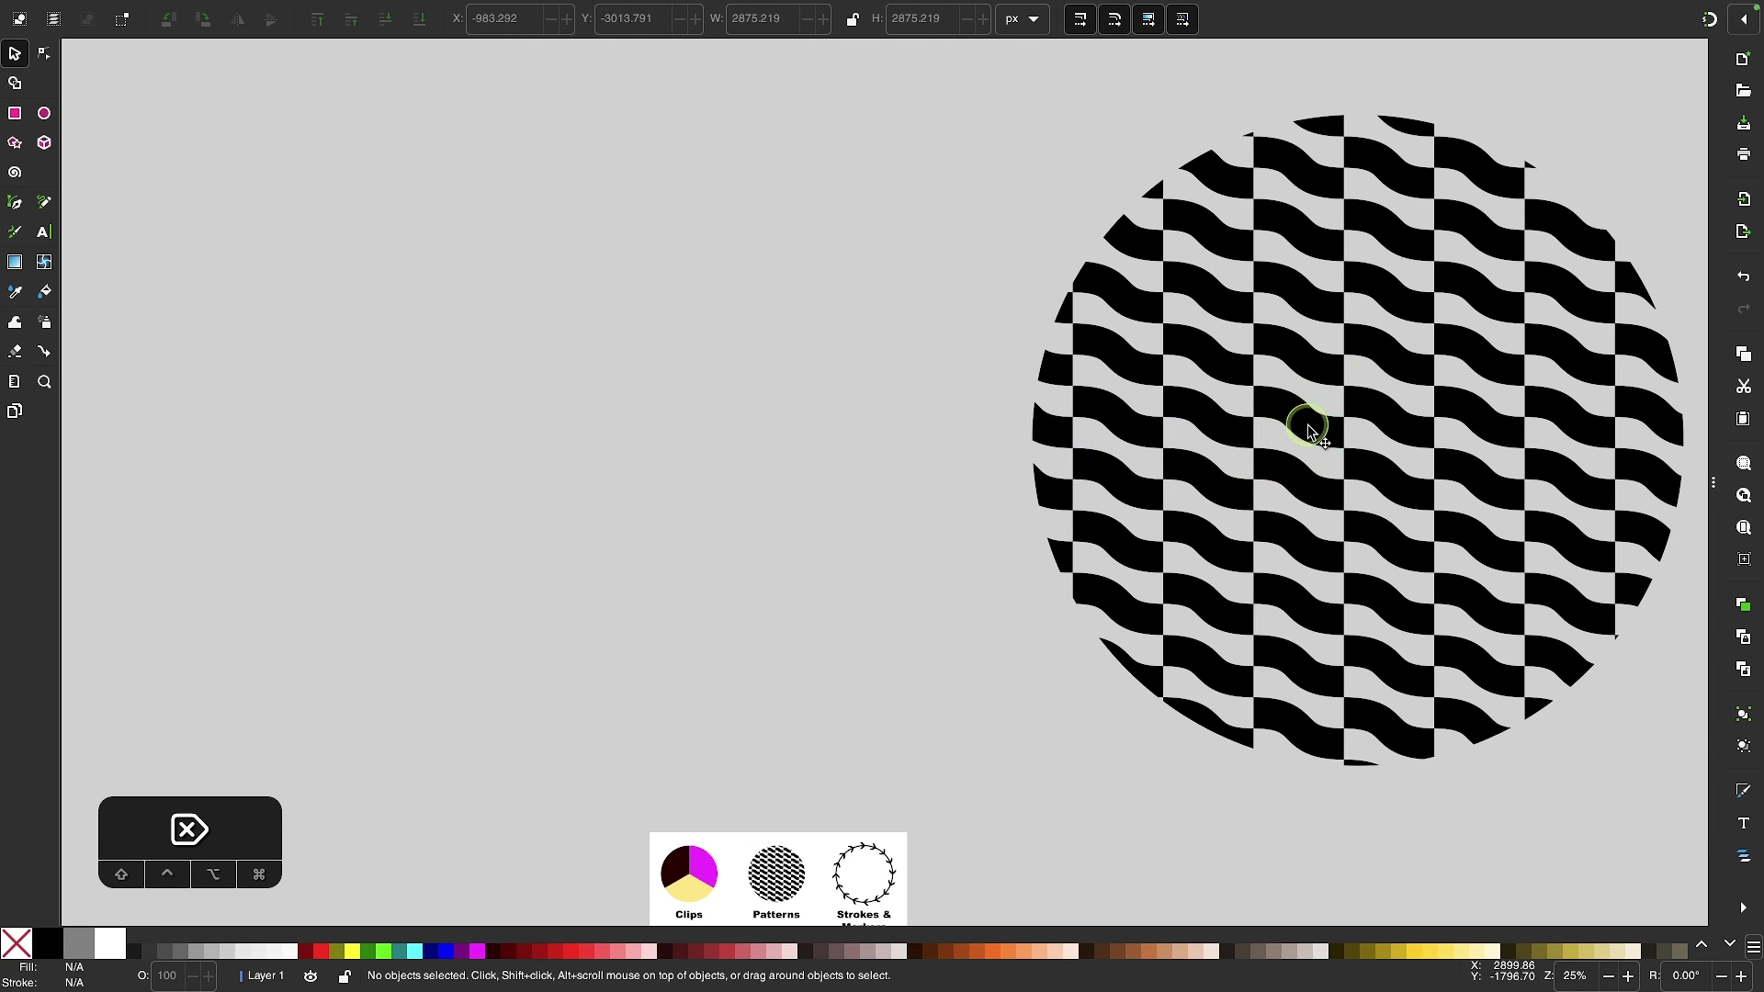
pyautogui.moveTo(1306, 430); pyautogui.dragTo(781, 447)
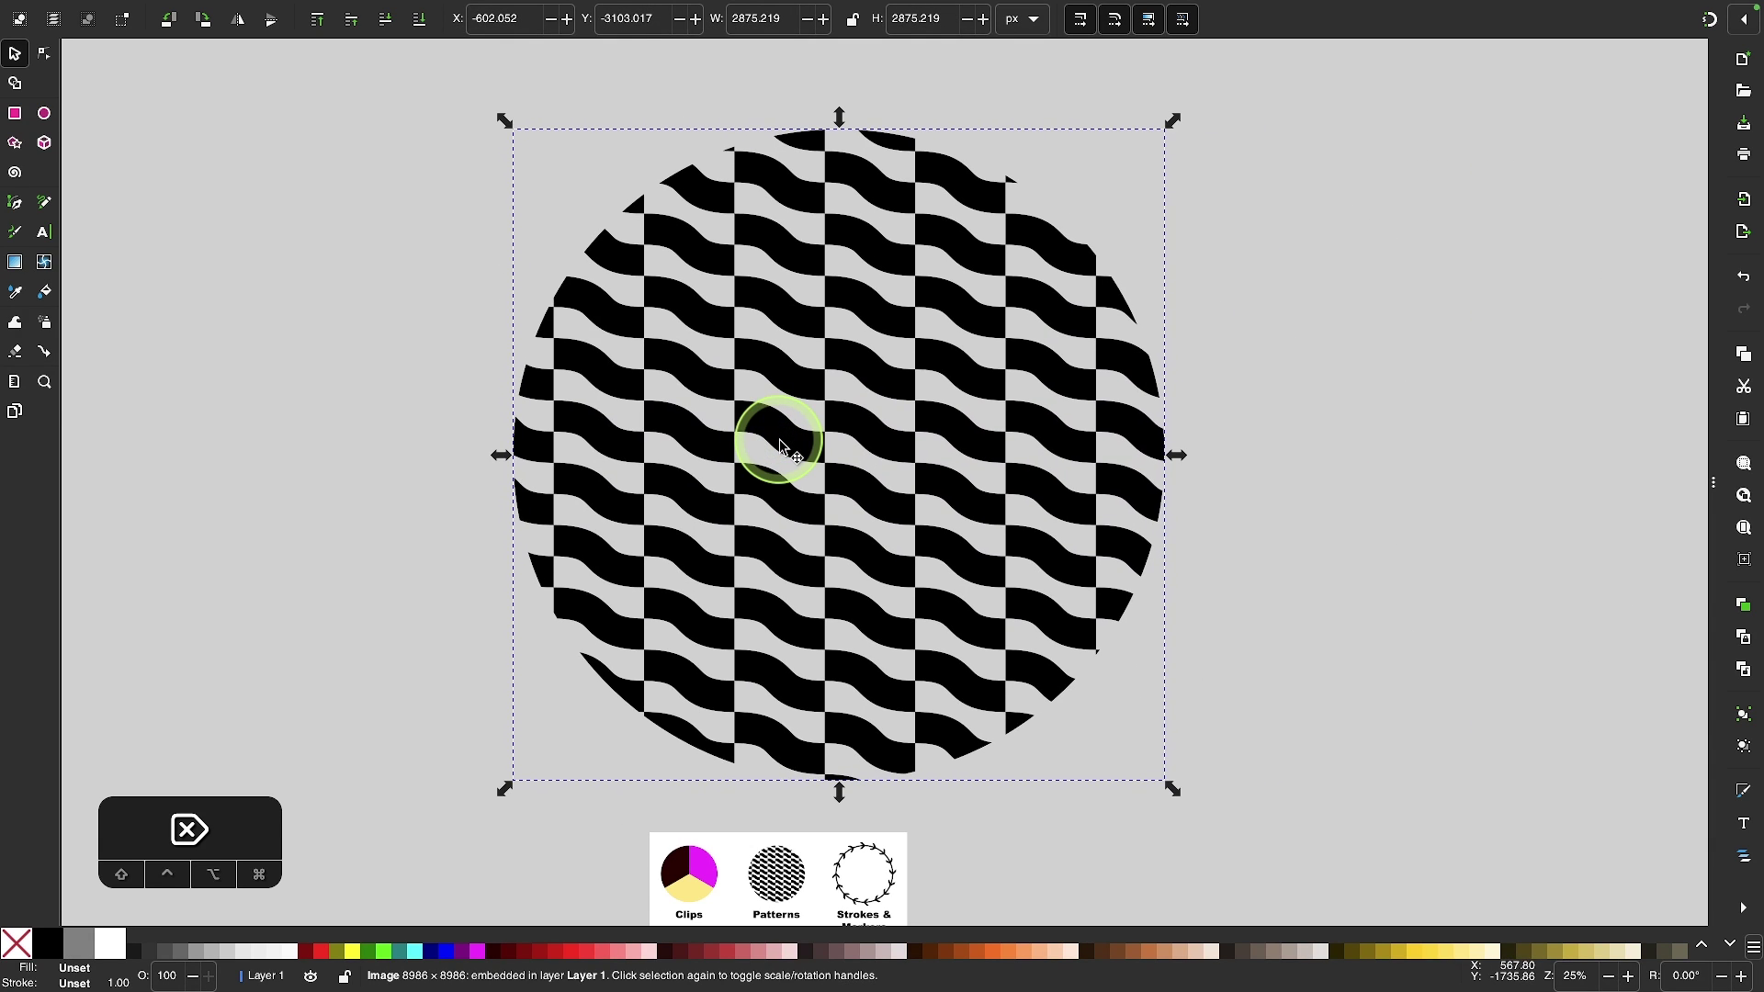
pyautogui.scroll(5, 779, 446)
pyautogui.scroll(10, 678, 419)
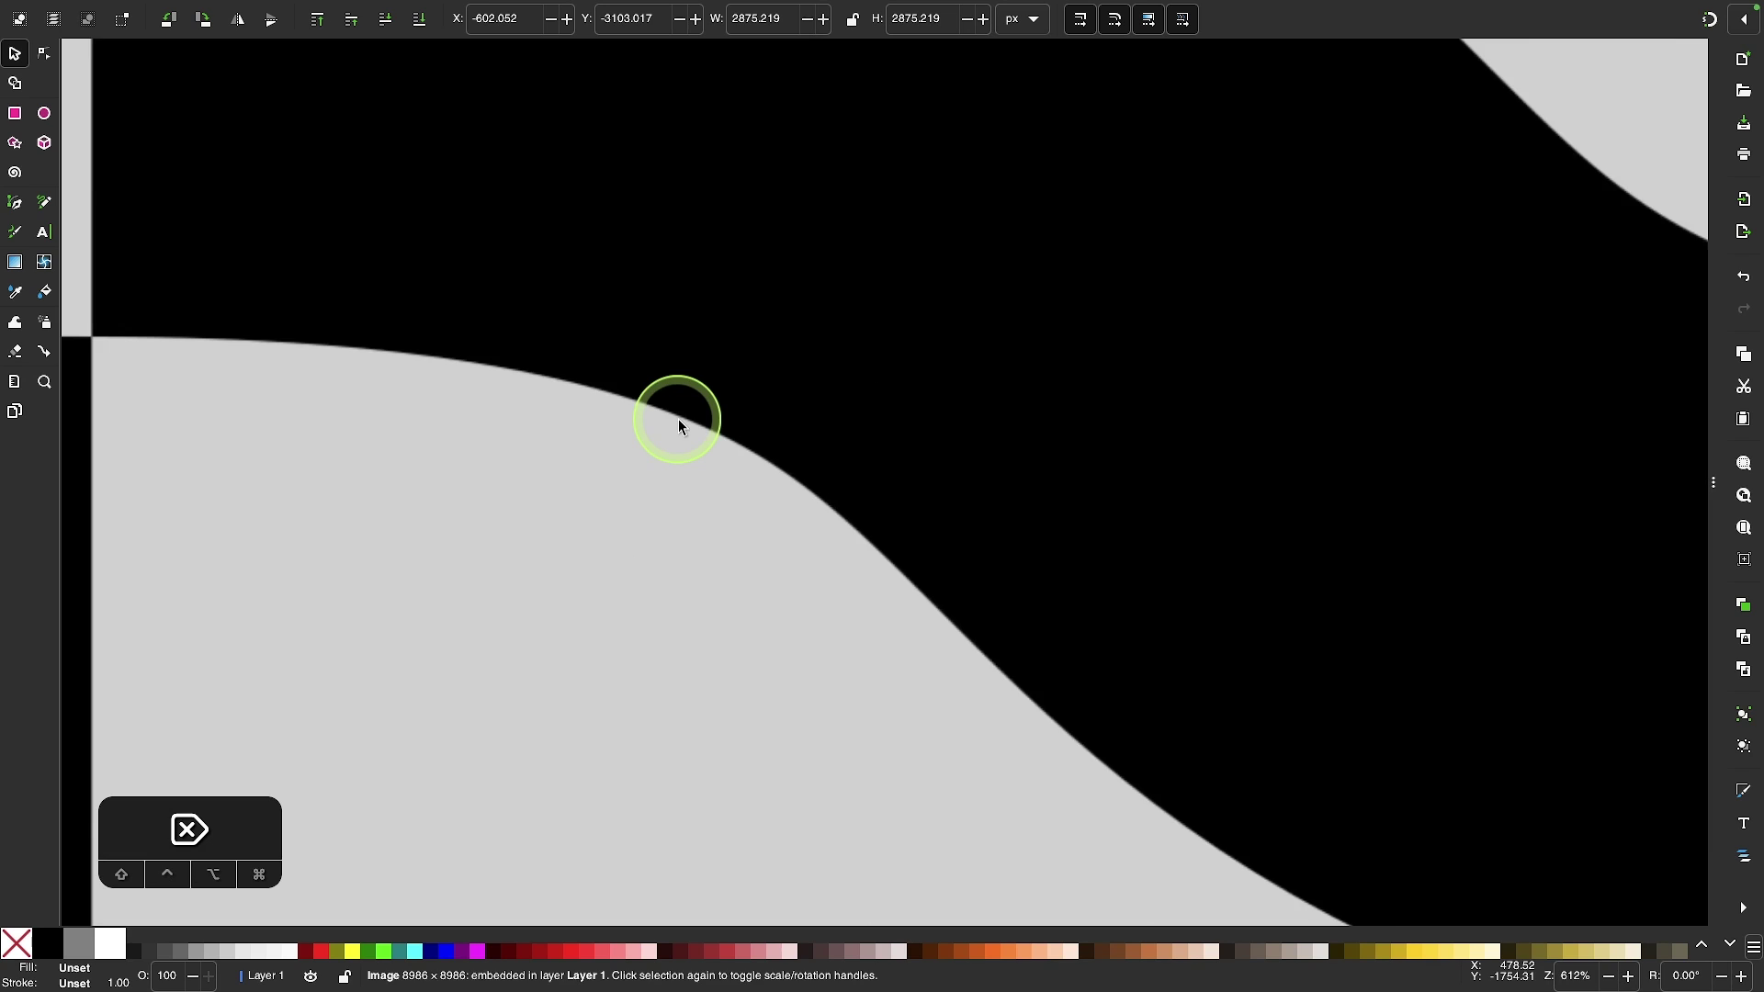
pyautogui.scroll(-4, 811, 366)
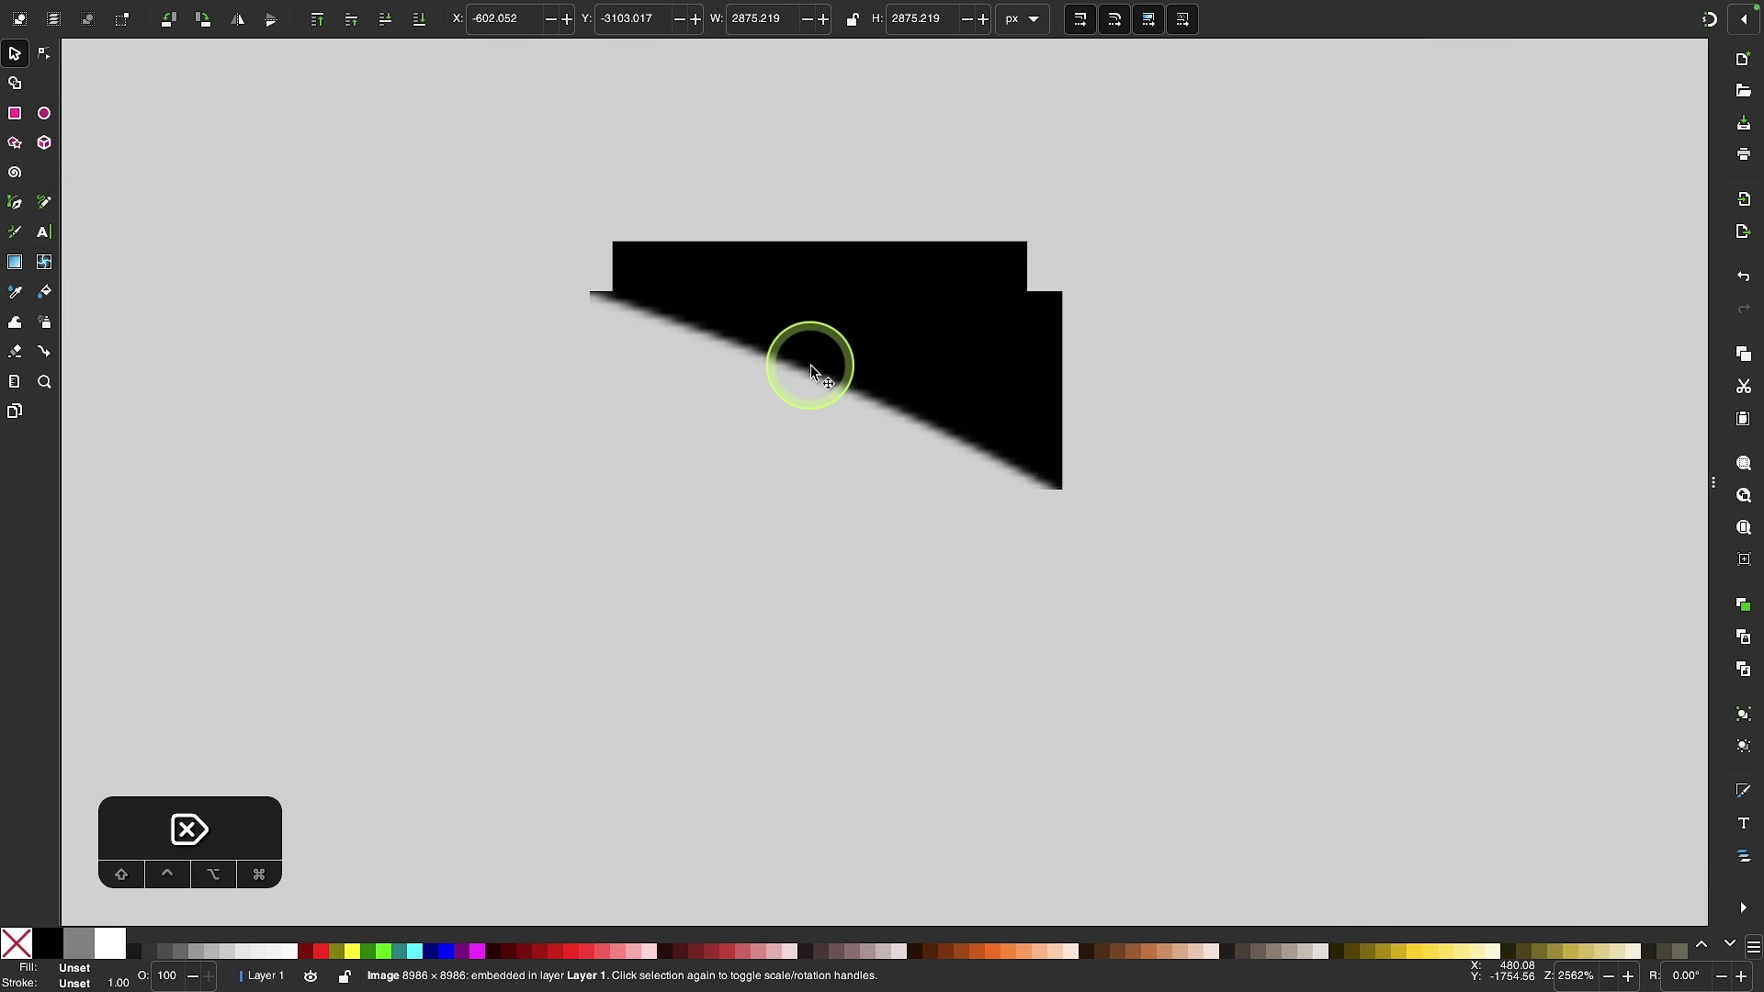
pyautogui.scroll(-7, 1177, 324)
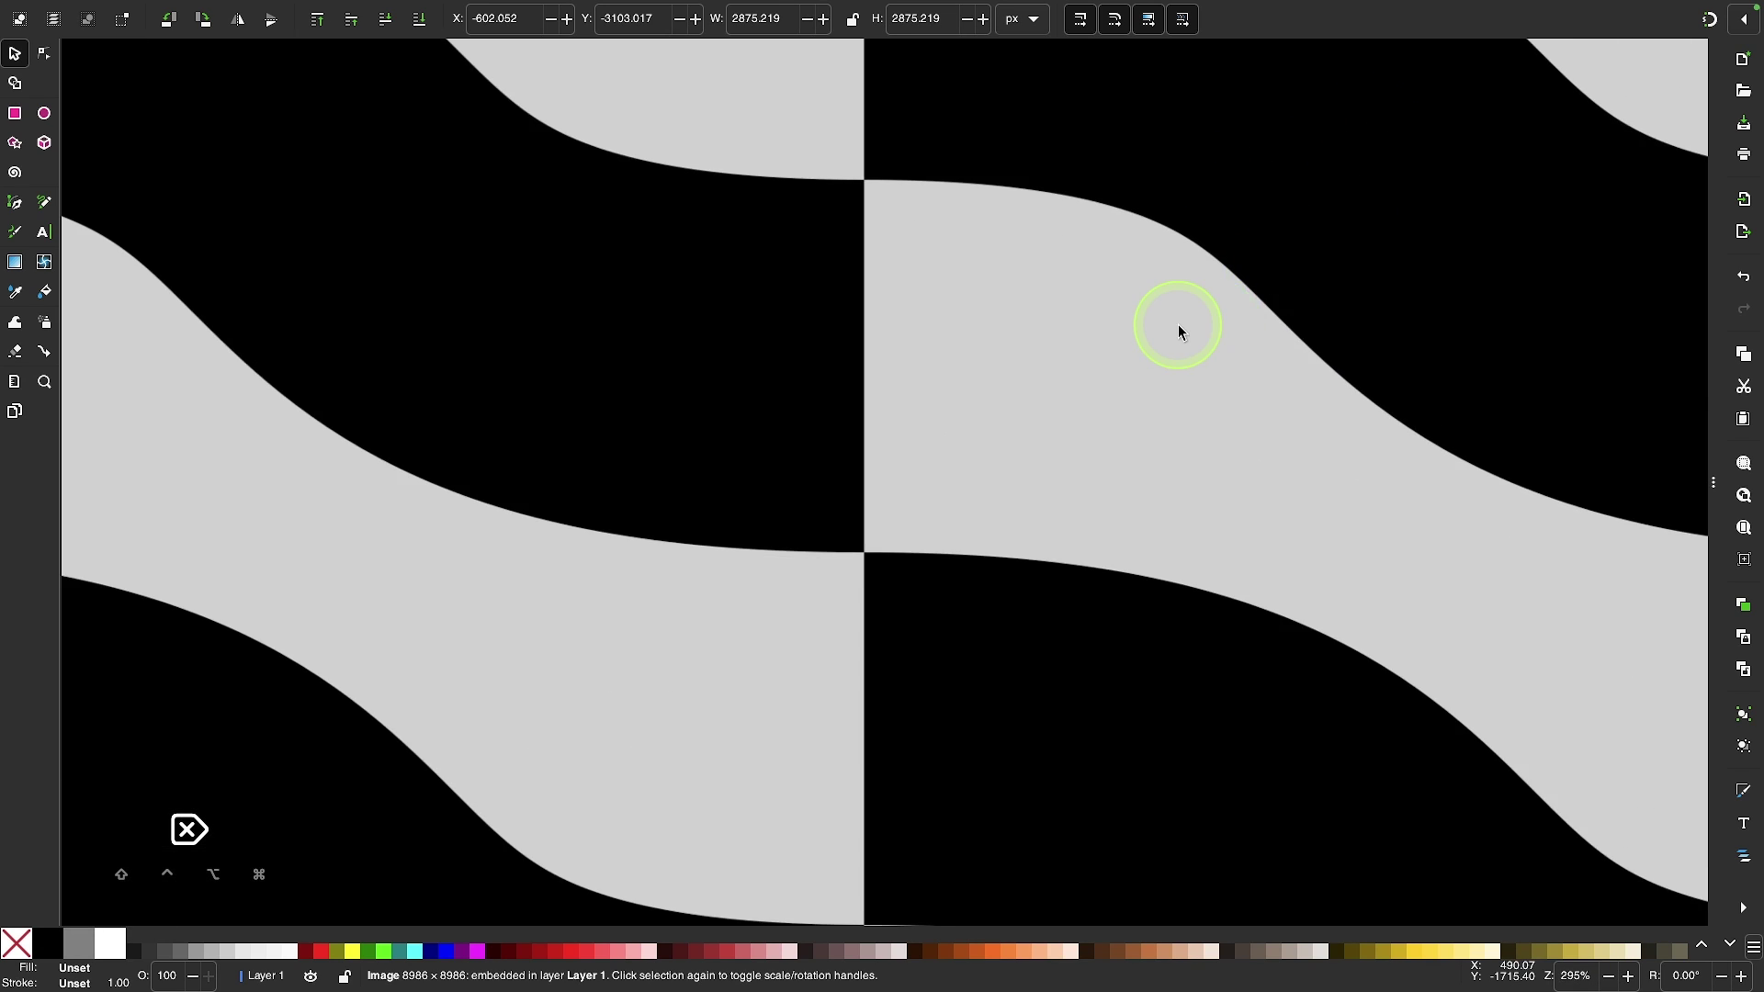
pyautogui.scroll(-4, 1039, 334)
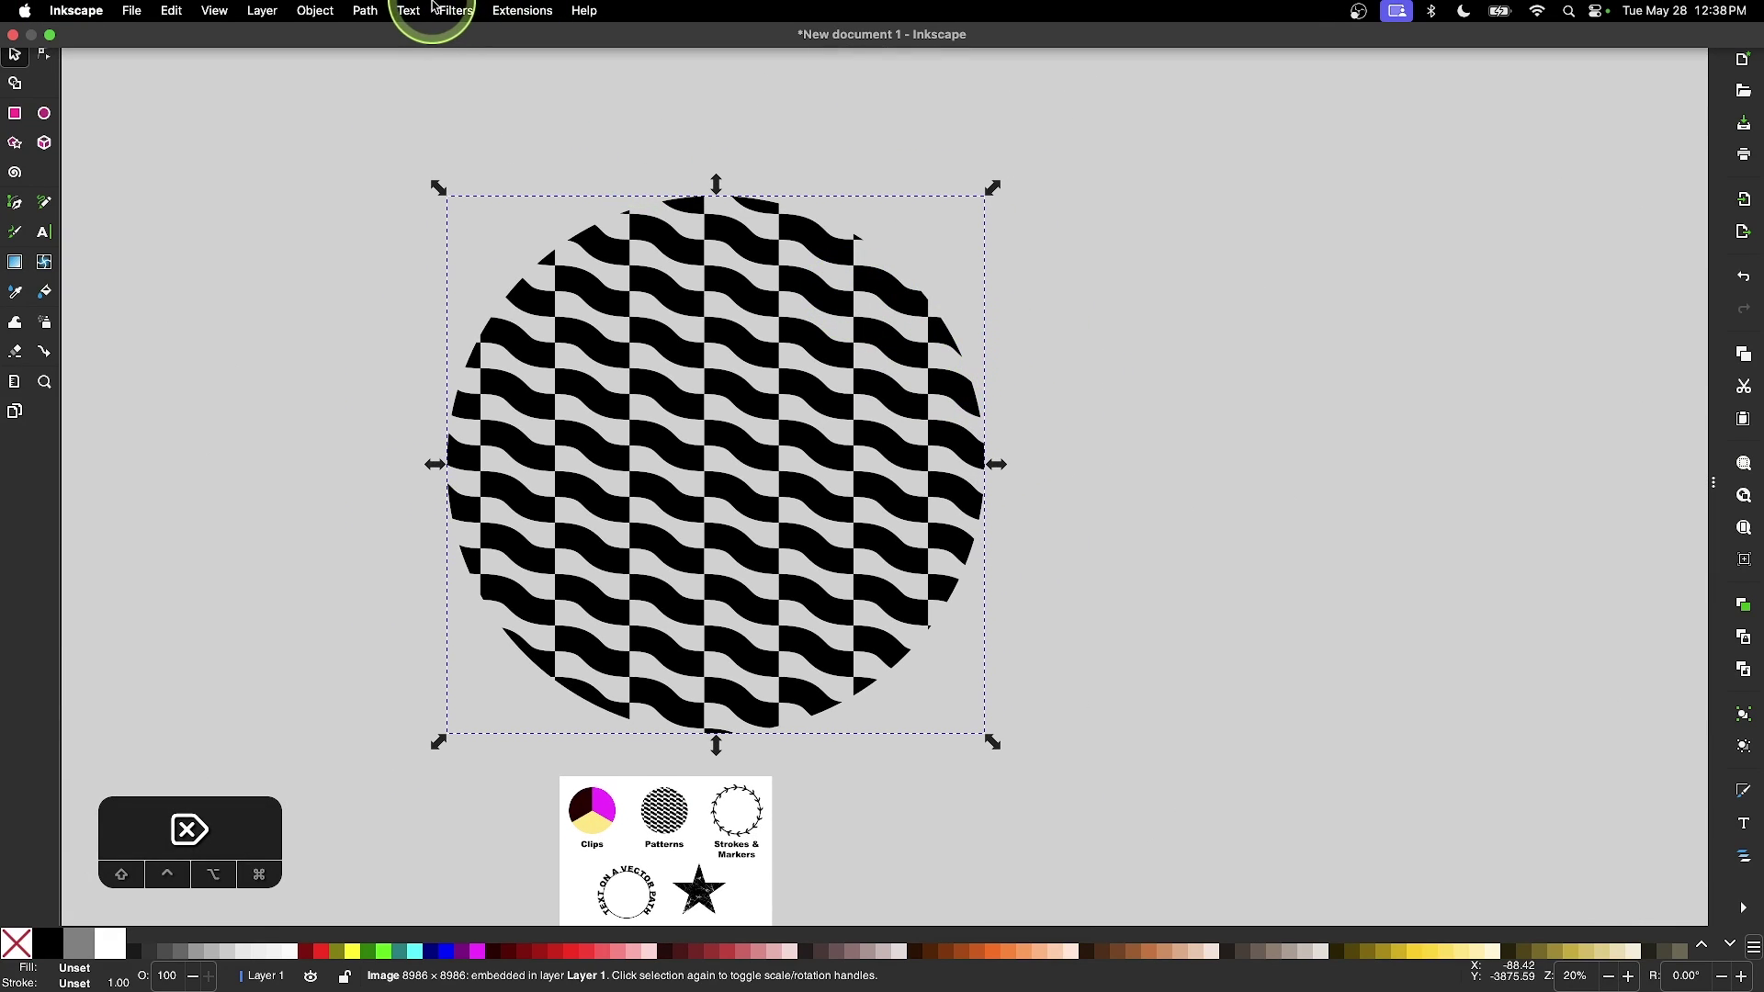
# Trace the bitmap with Brightness cutoff at threshold 0.469, producing a 1316-node path.
pyautogui.click(365, 11)
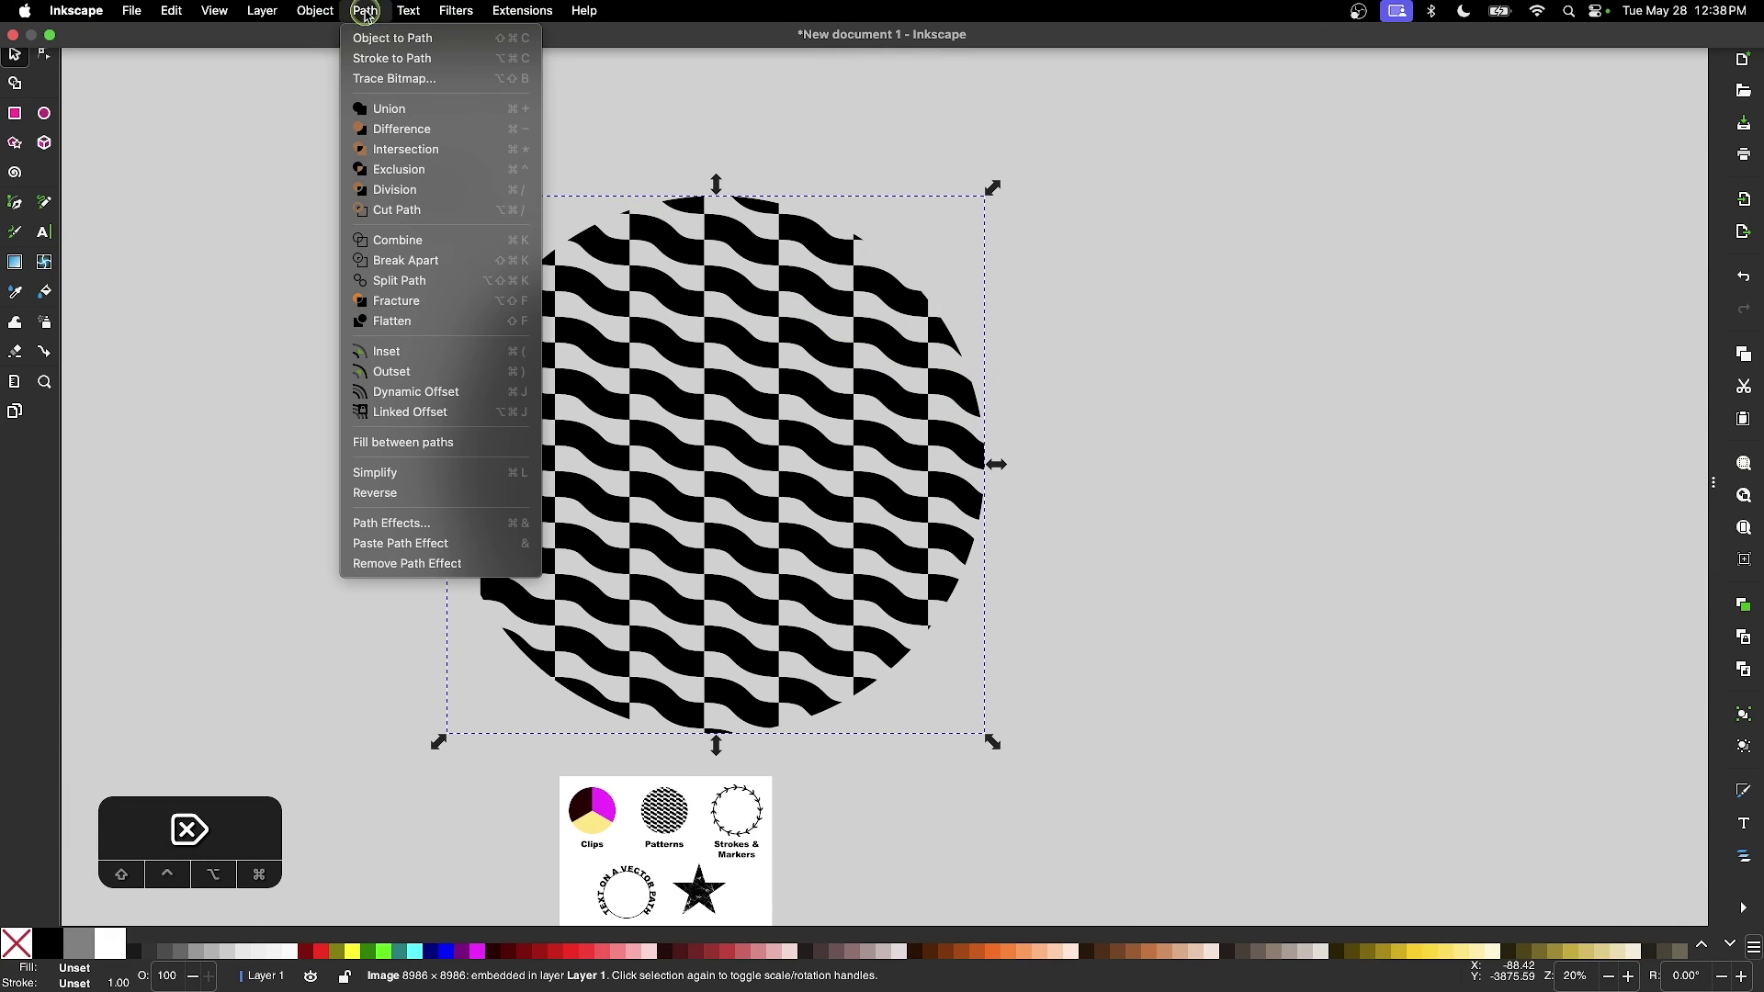
pyautogui.click(441, 83)
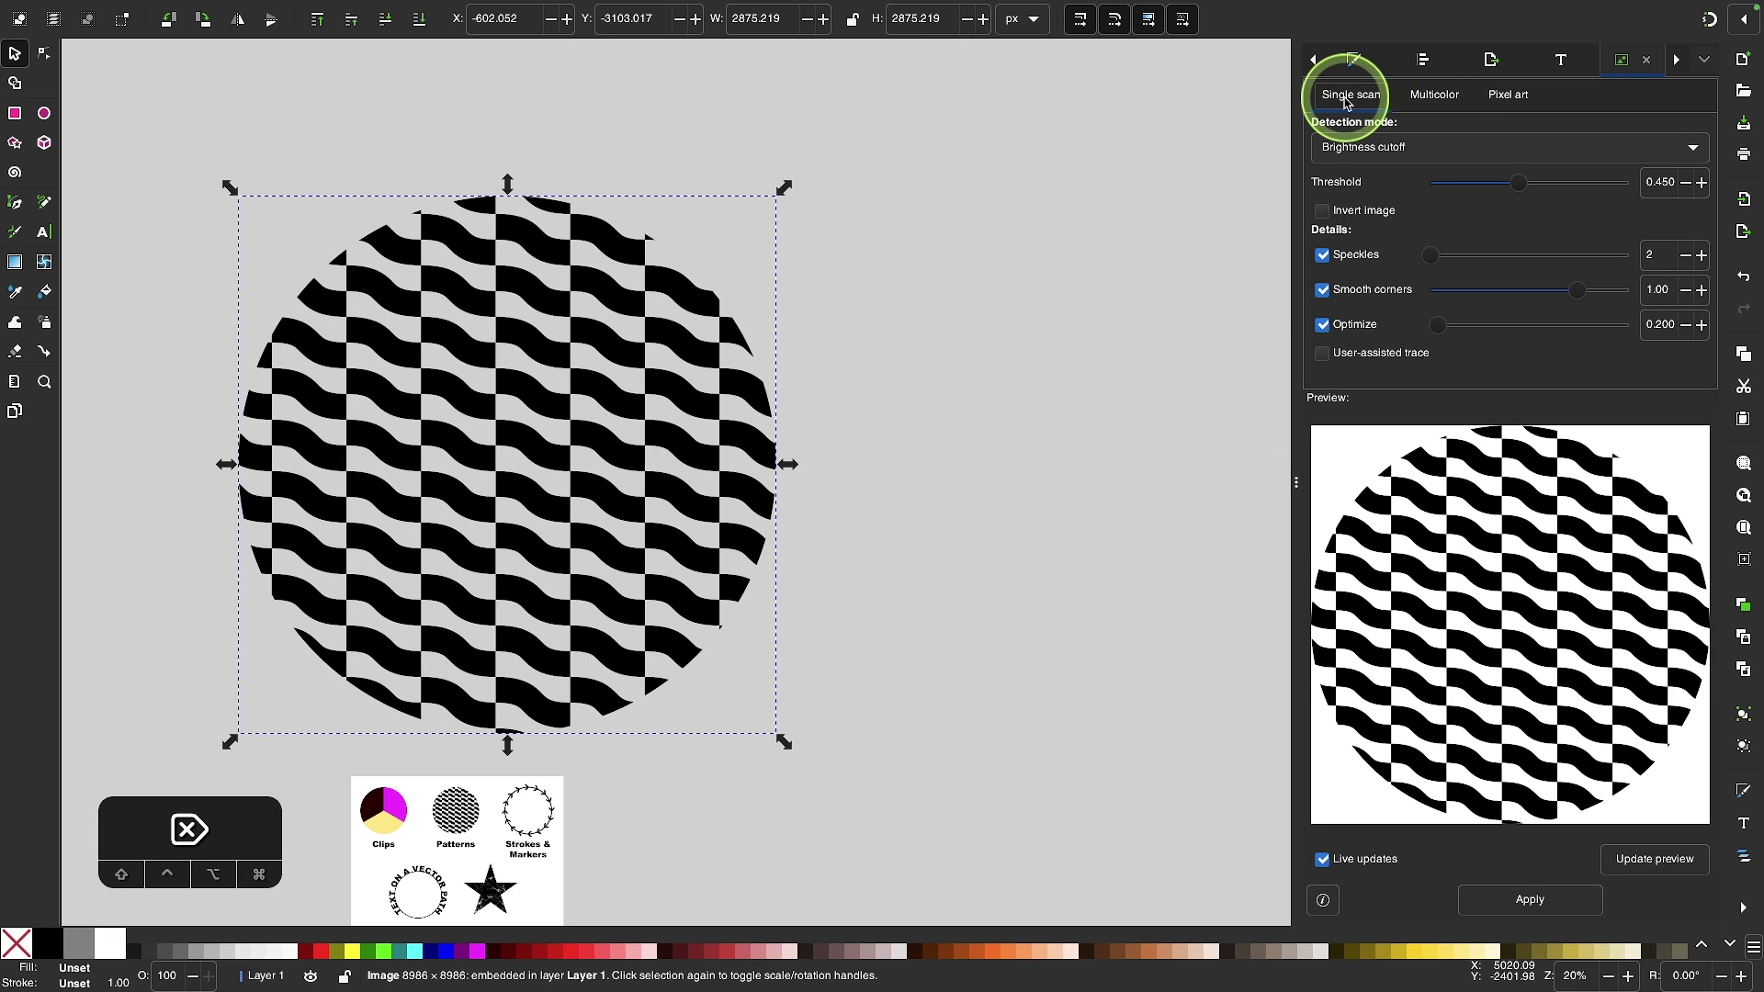
pyautogui.click(1360, 148)
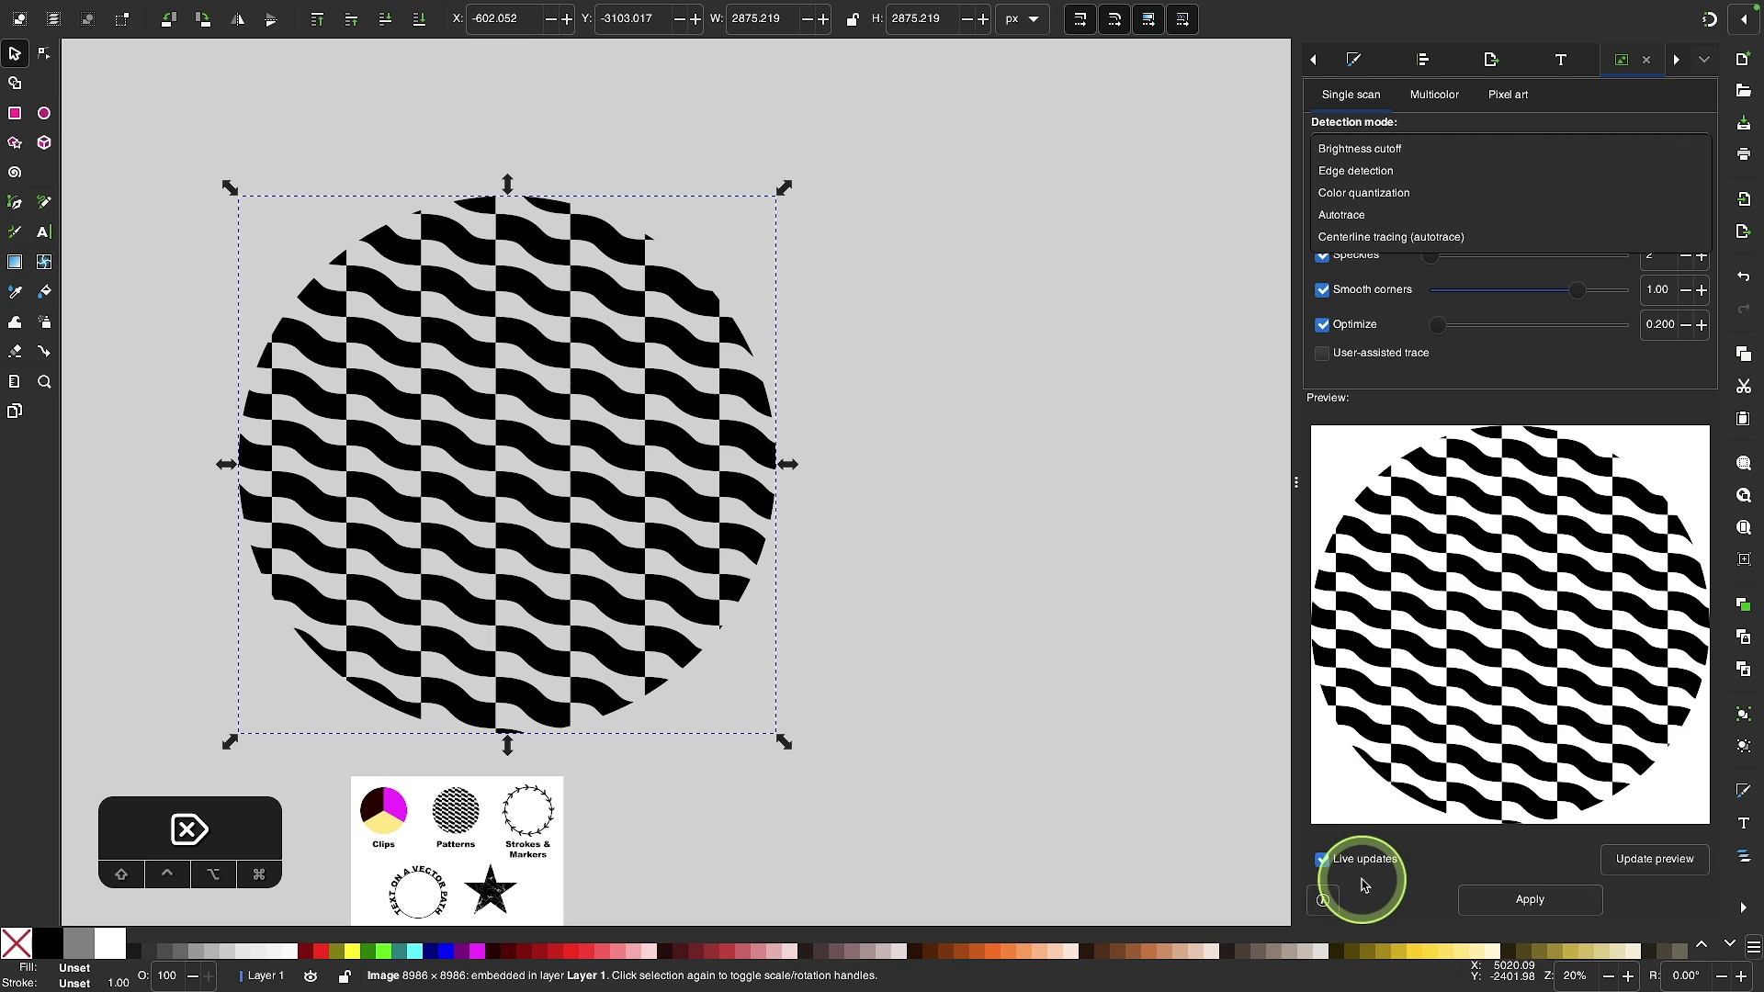
pyautogui.click(1450, 859)
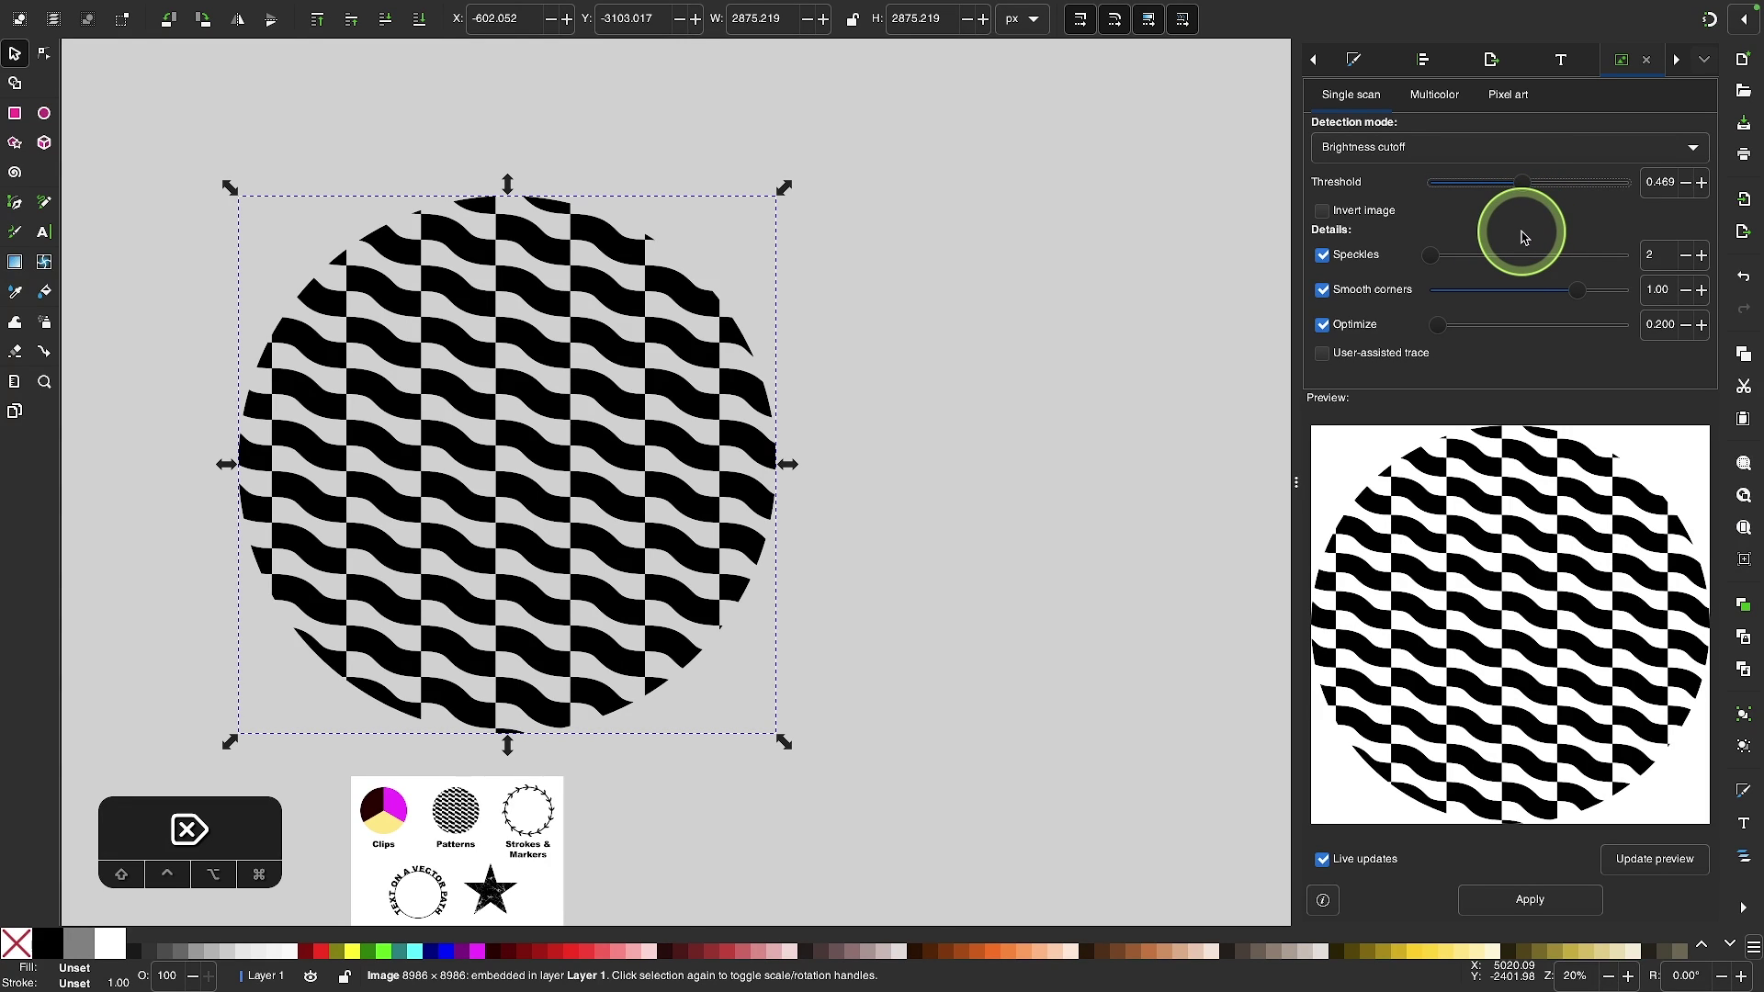
pyautogui.click(1513, 903)
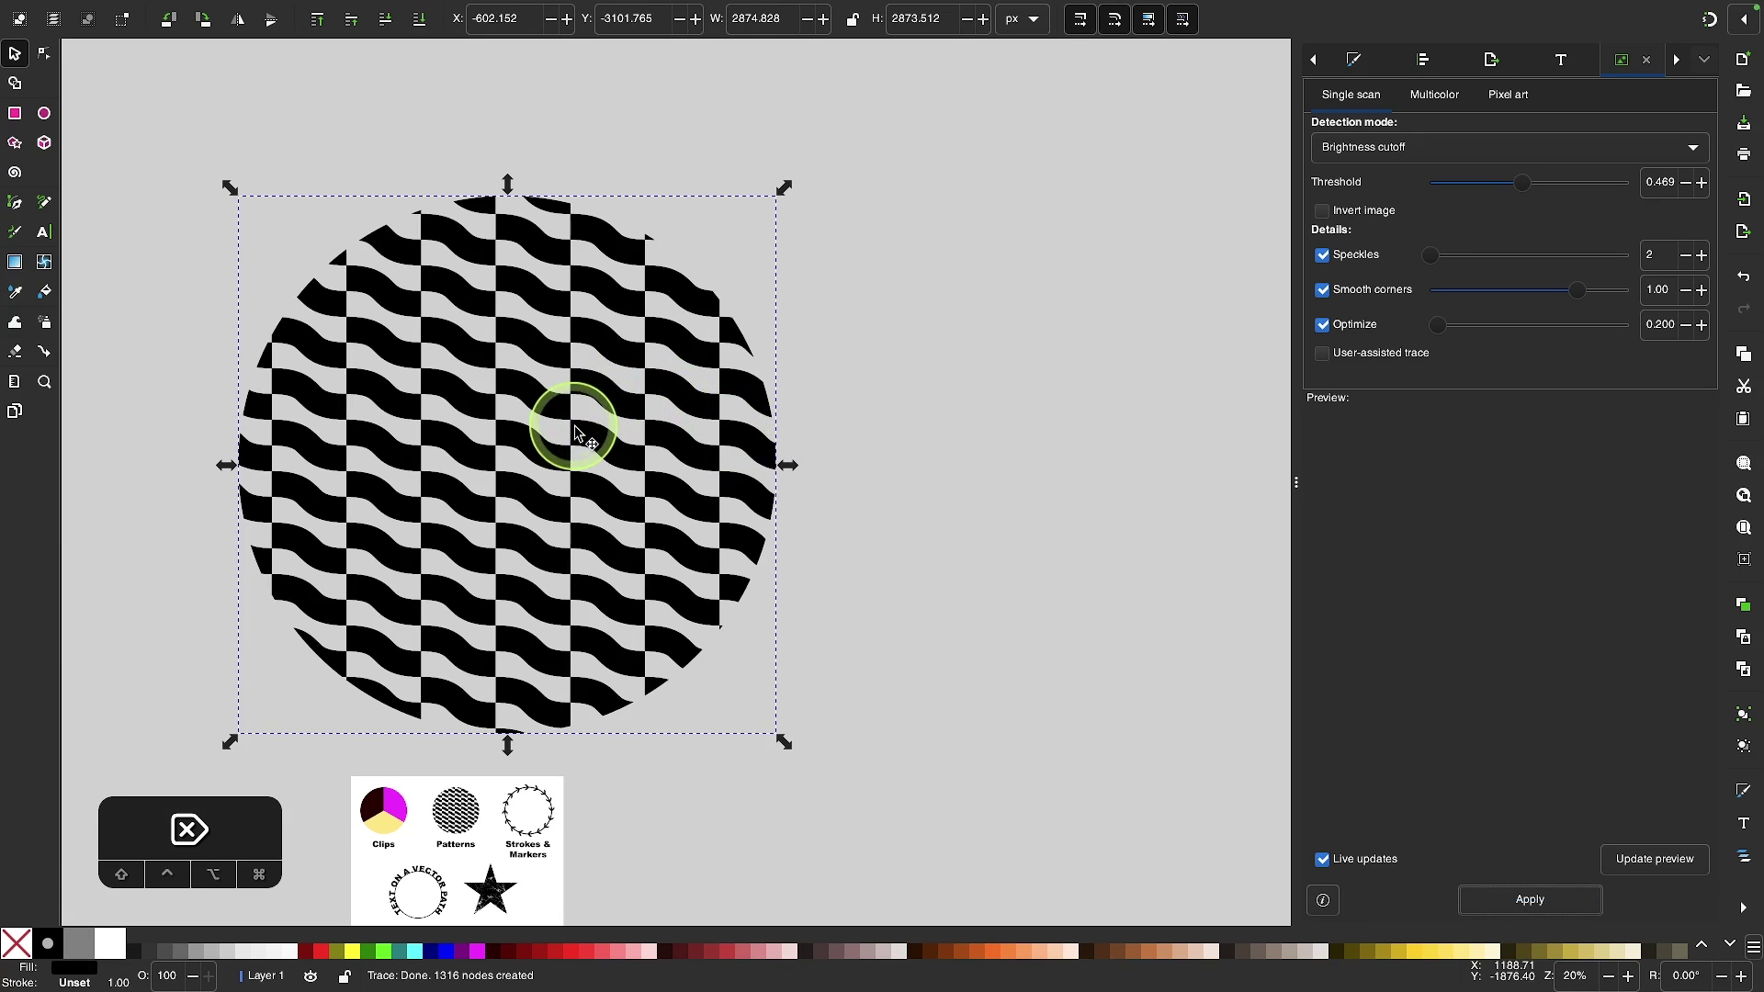
# Move the traced path aside, delete the original bitmap, and bring the traced circle back toward the page.
pyautogui.moveTo(597, 443); pyautogui.dragTo(1069, 543)
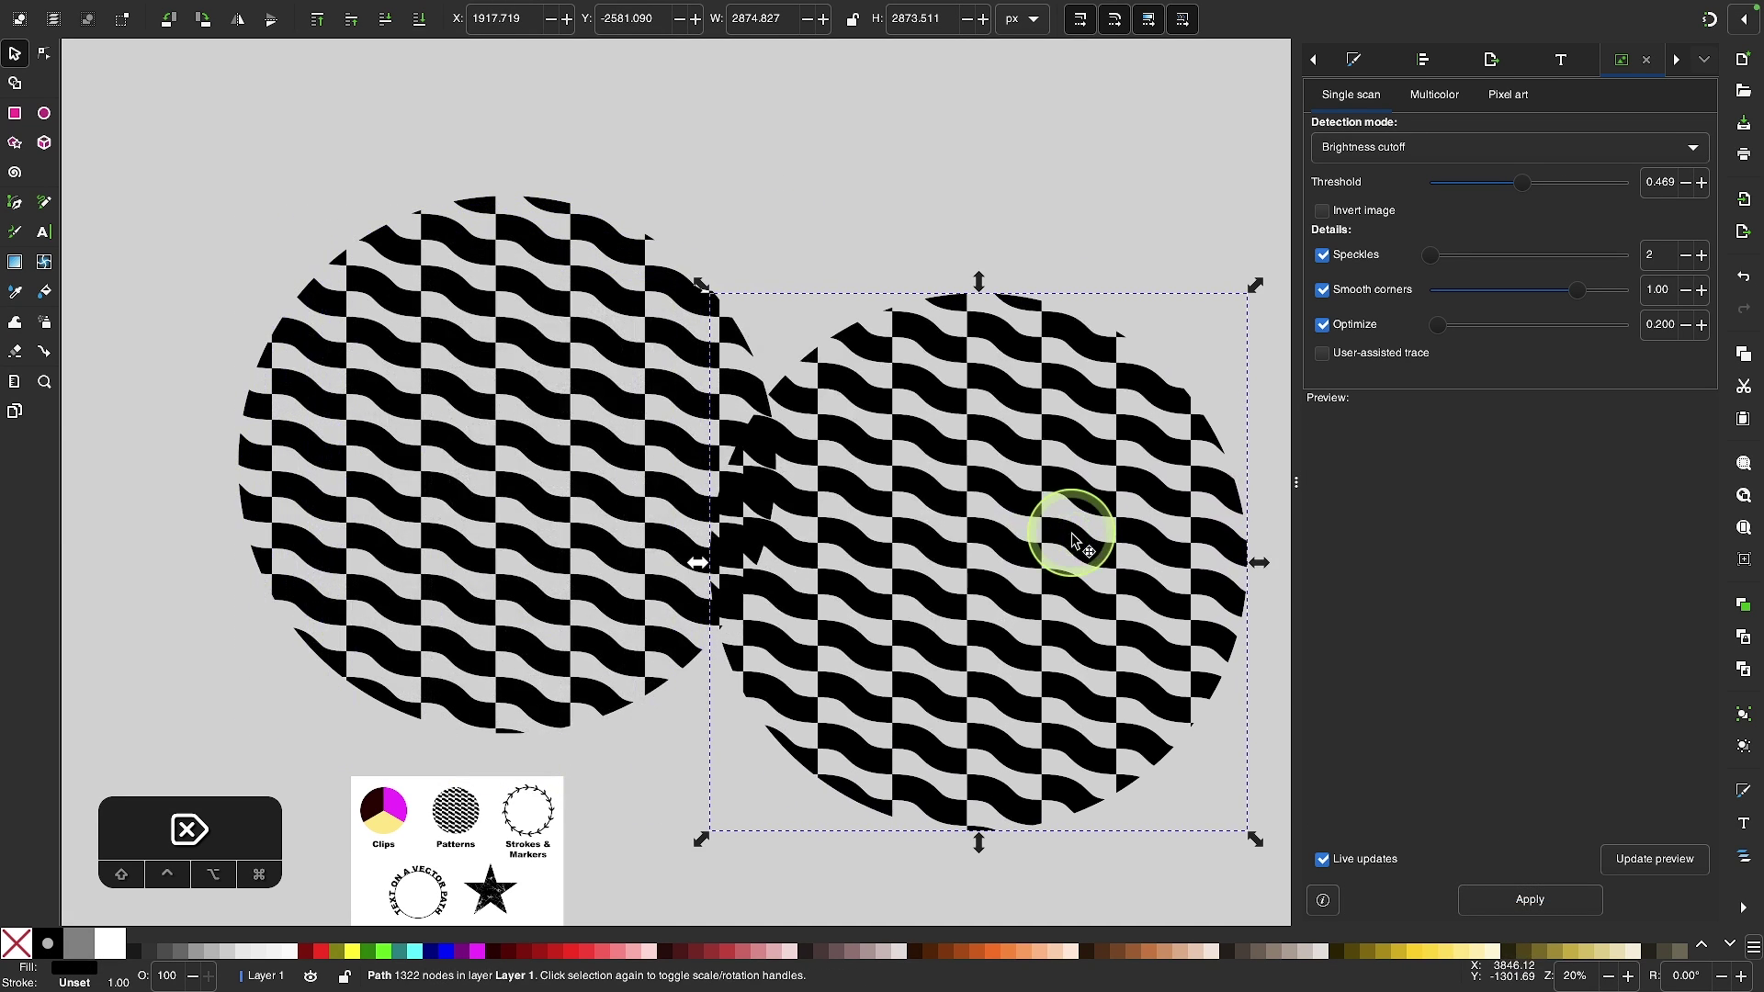
pyautogui.click(548, 340)
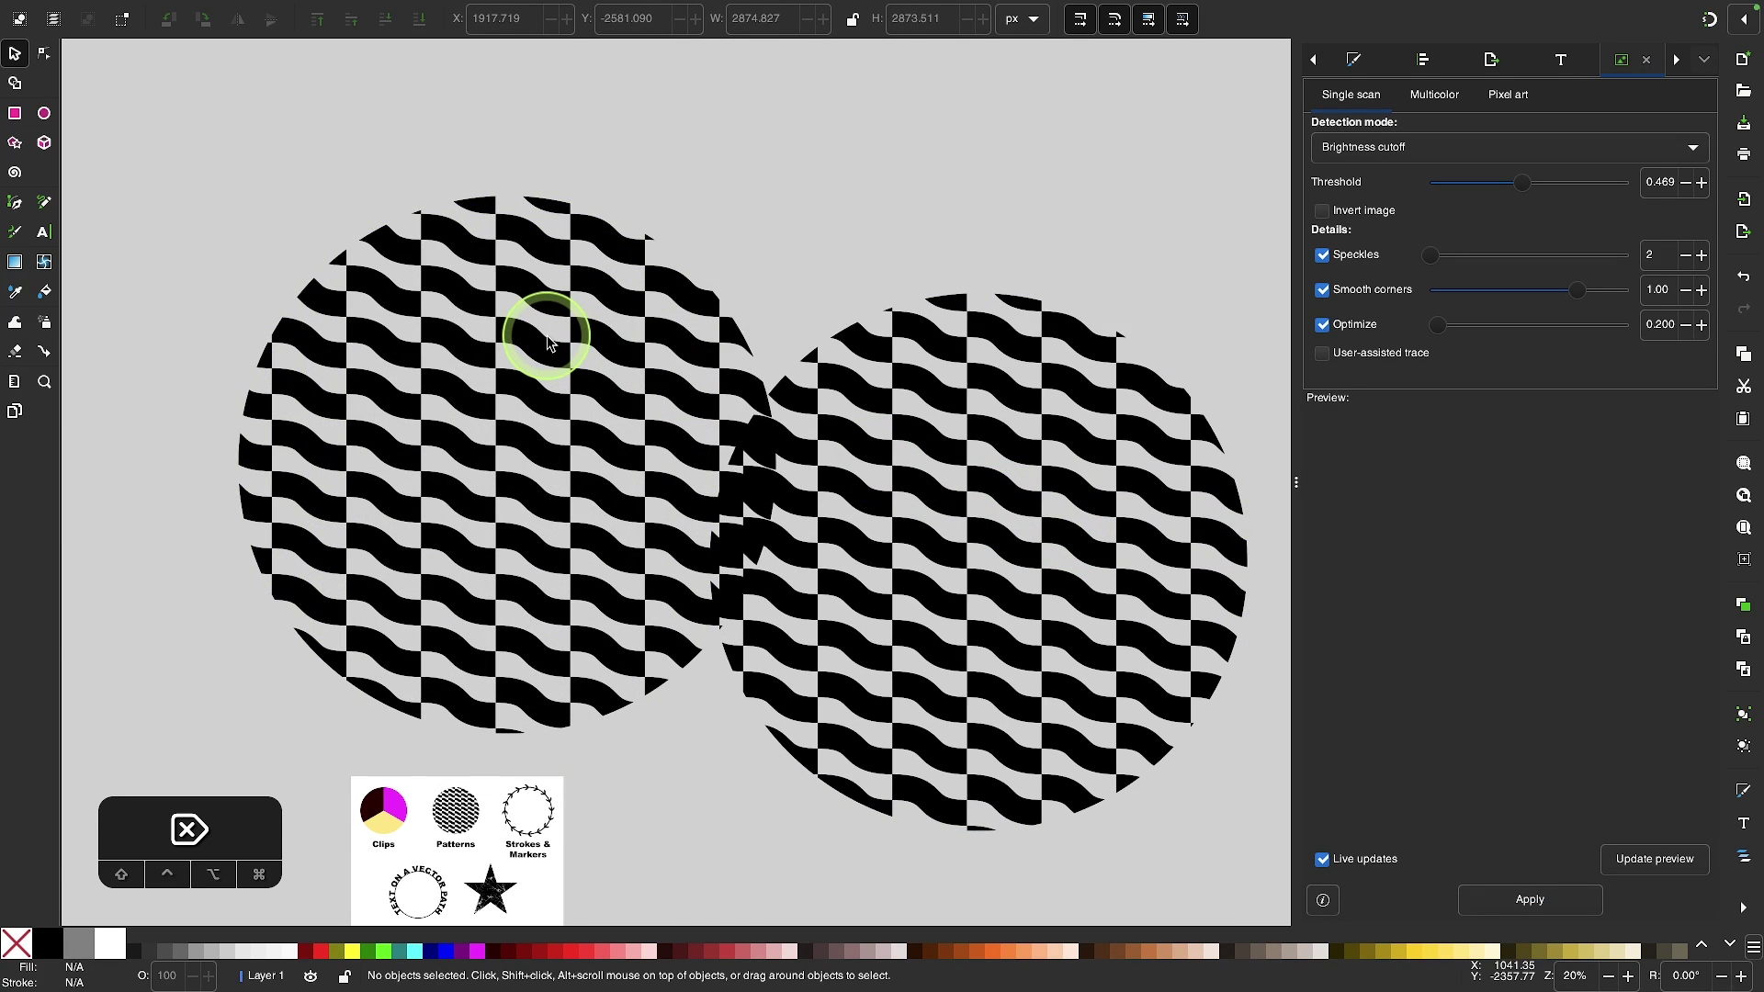
pyautogui.press('Delete')
pyautogui.click(546, 357)
pyautogui.press('Delete')
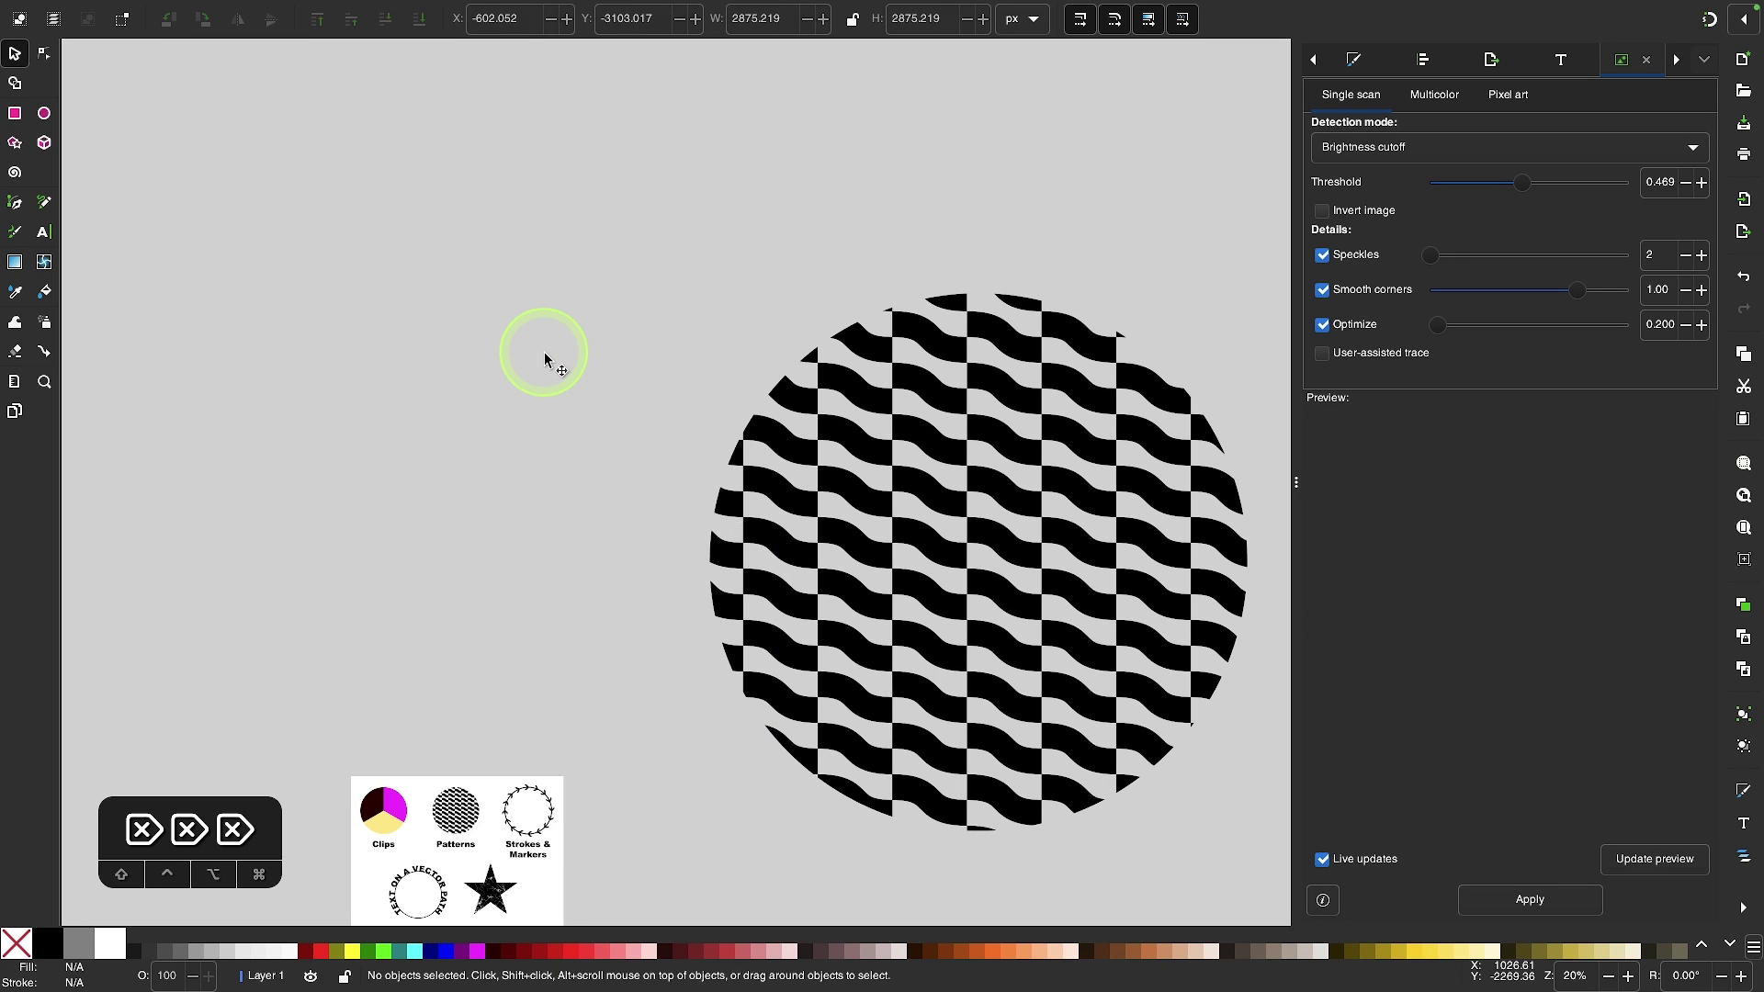
pyautogui.moveTo(869, 481); pyautogui.dragTo(422, 511)
pyautogui.scroll(-2, 422, 512)
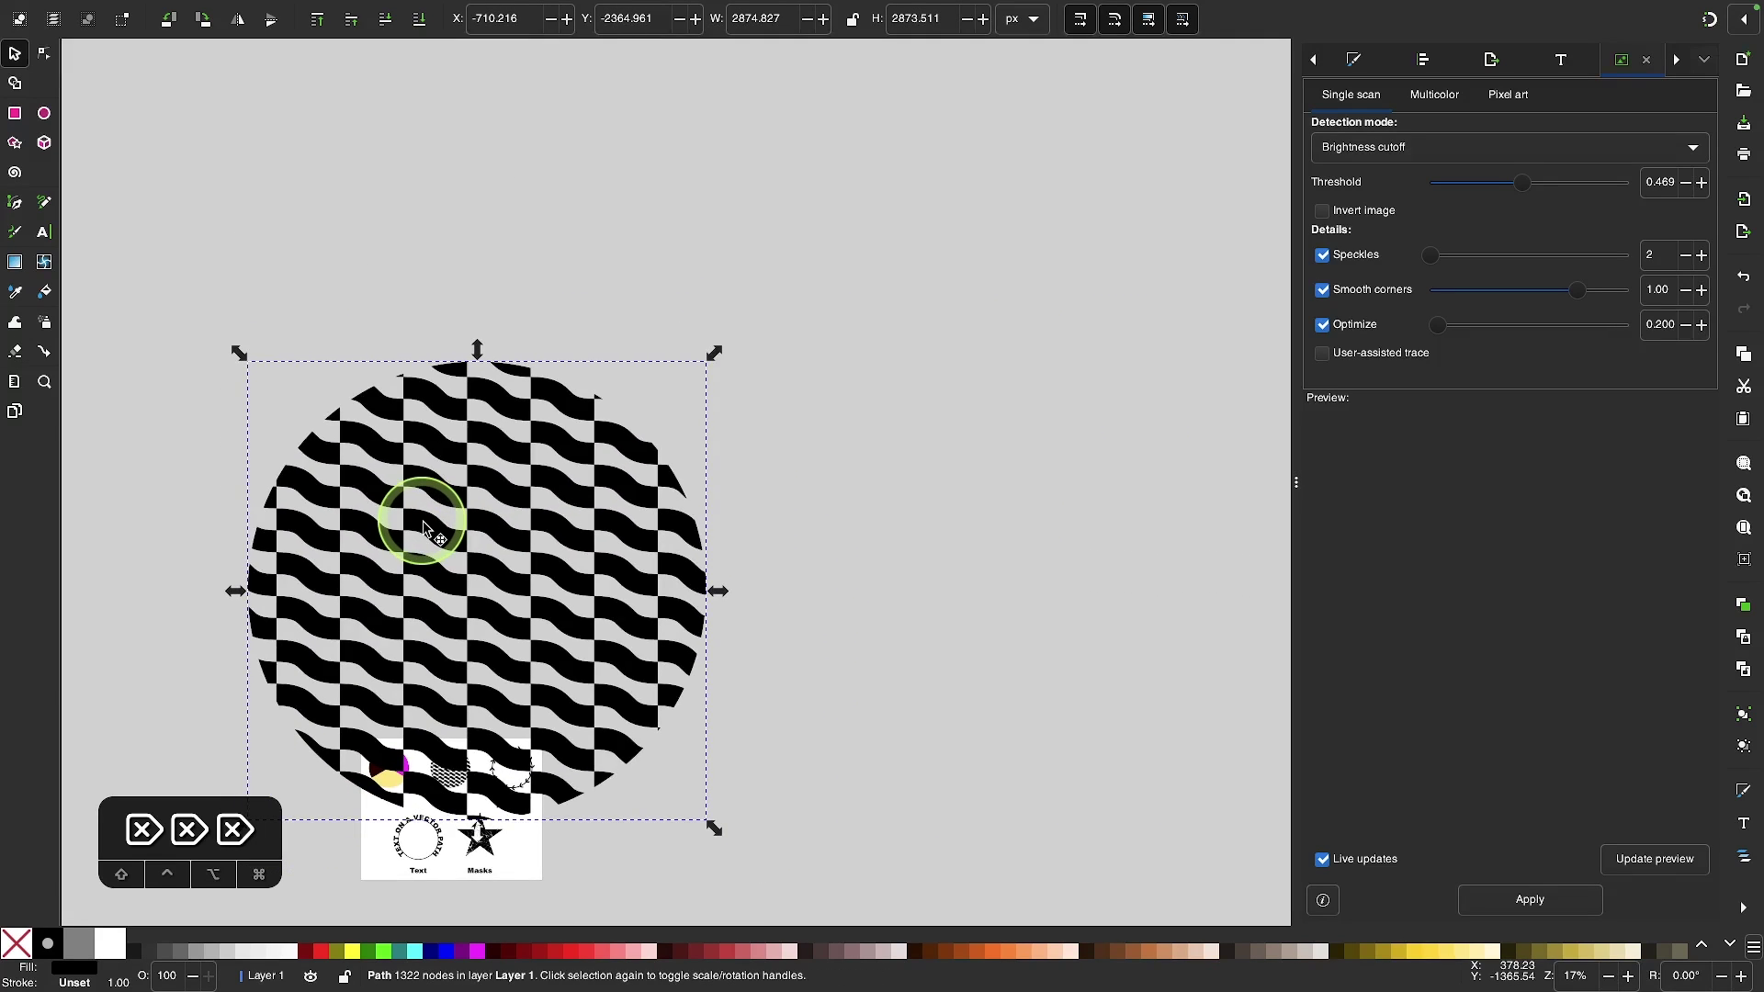
pyautogui.scroll(2, 423, 521)
# Show the traced circle's nodes to confirm it is a plain path, then select it whole.
pyautogui.press('n')
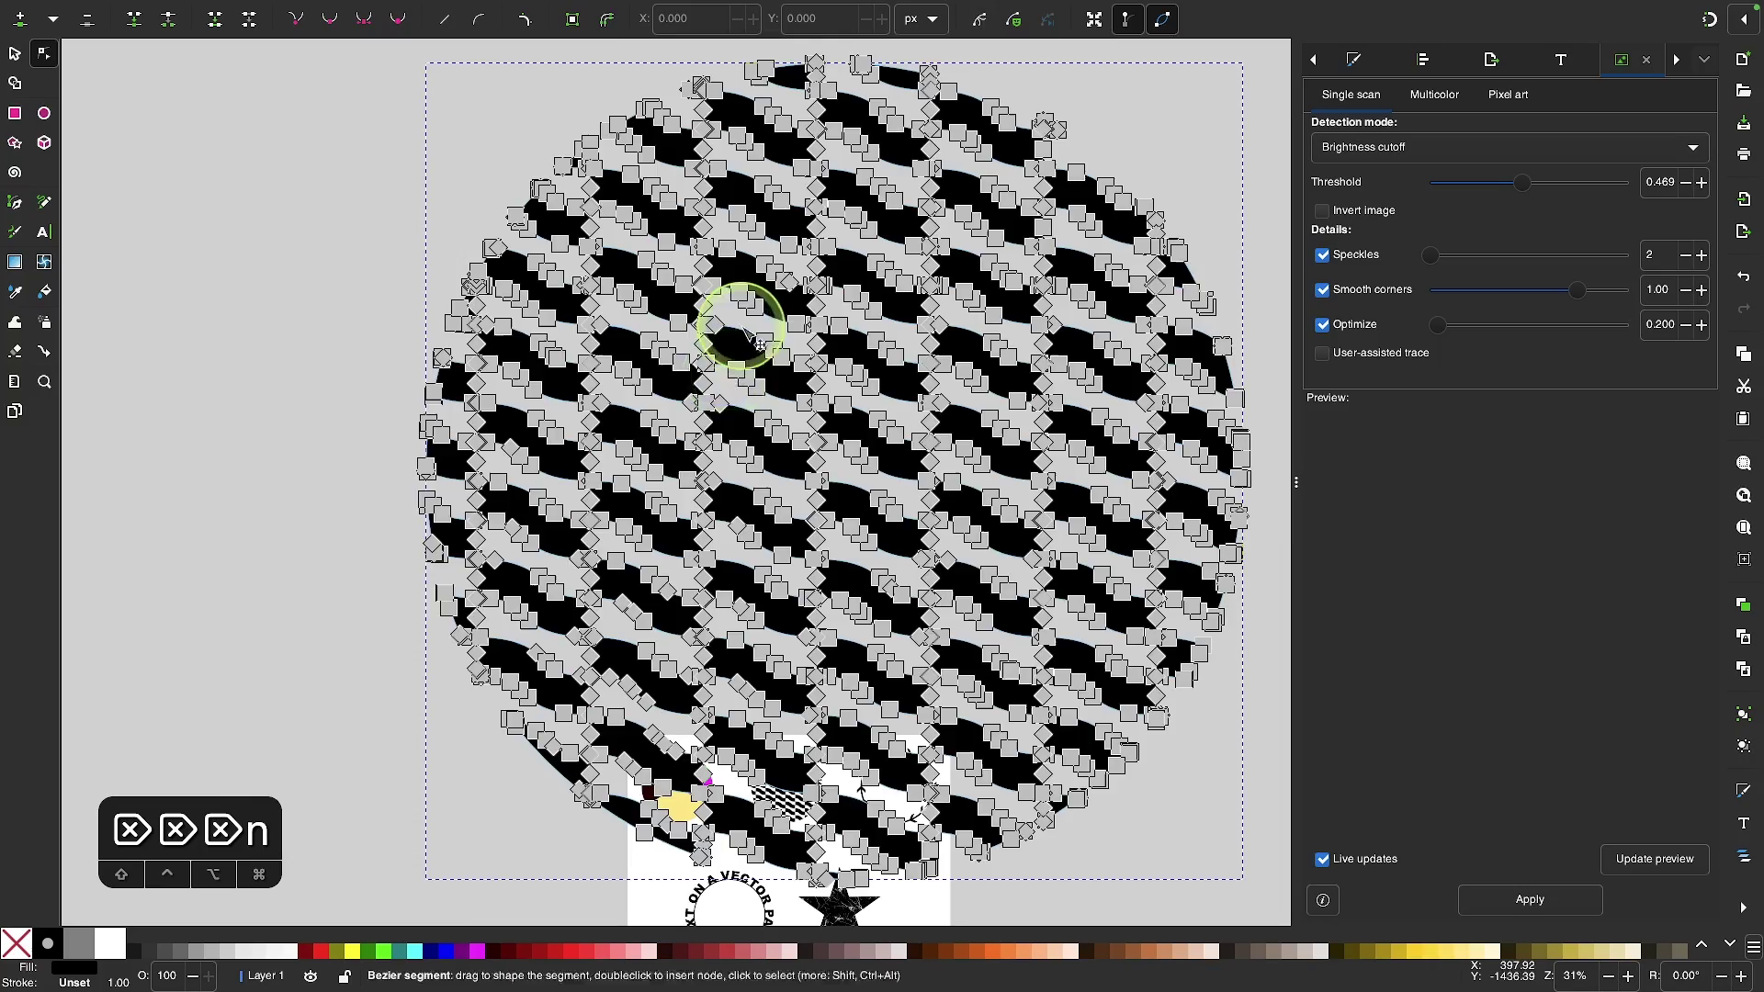
pyautogui.scroll(4, 741, 323)
pyautogui.scroll(-4, 707, 386)
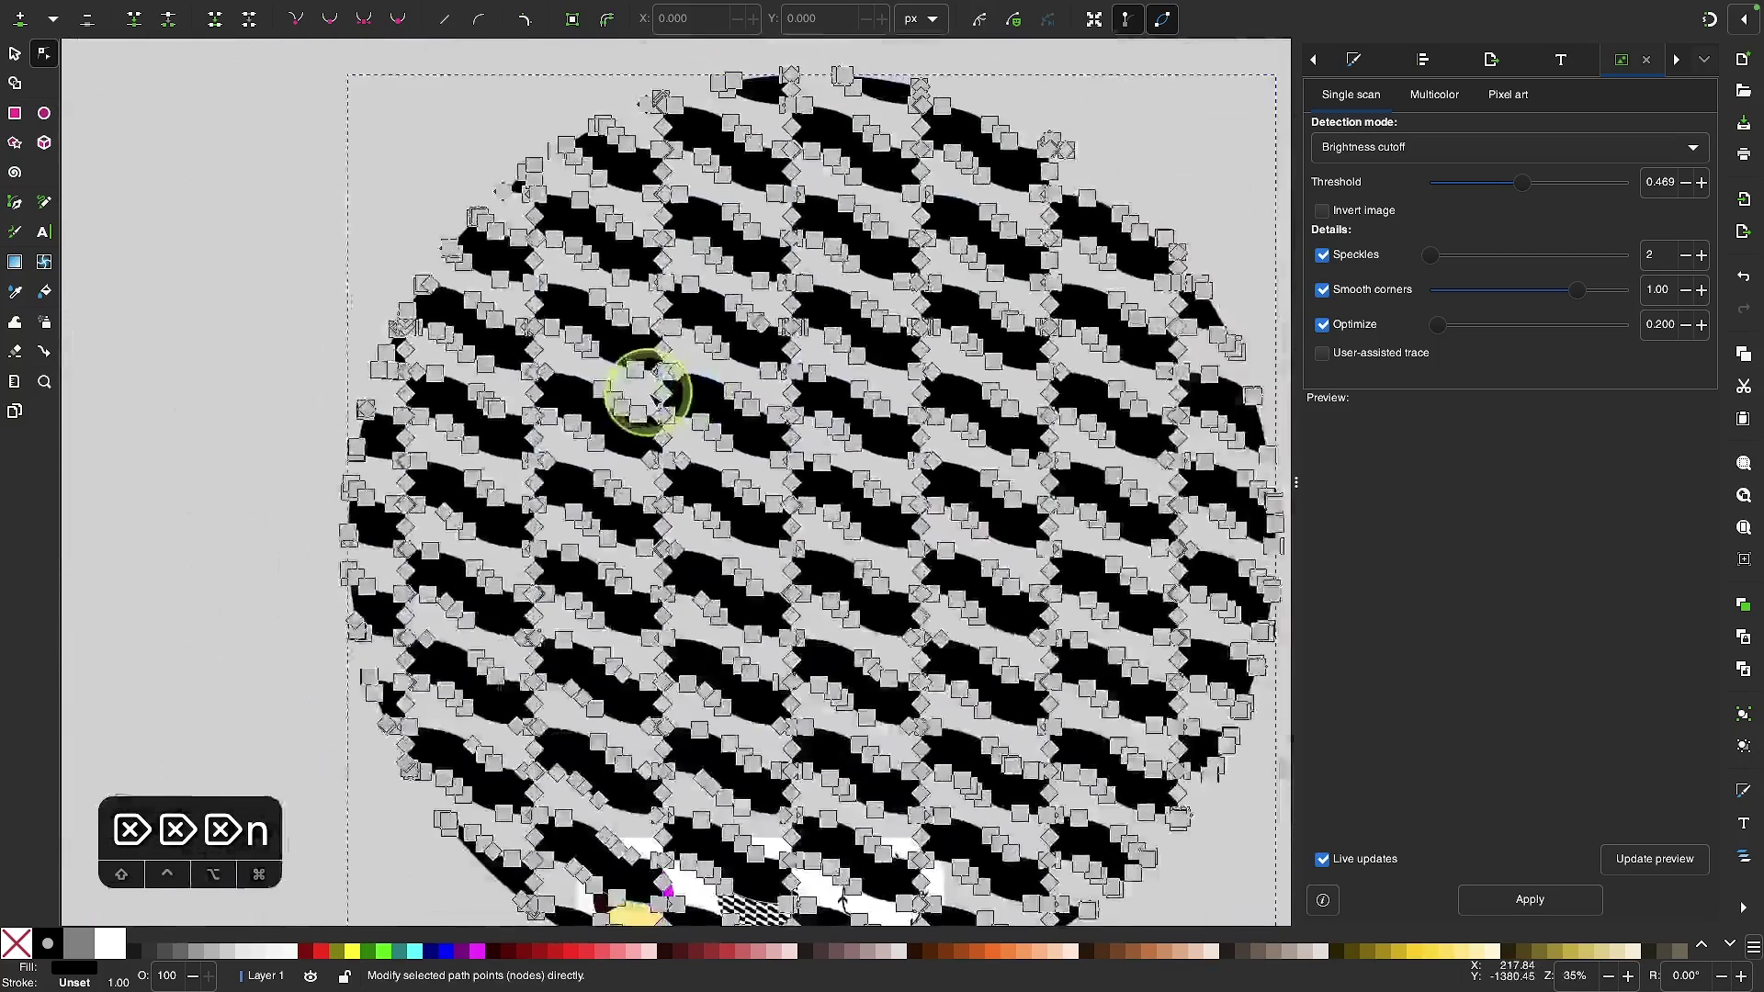
pyautogui.scroll(-1, 660, 396)
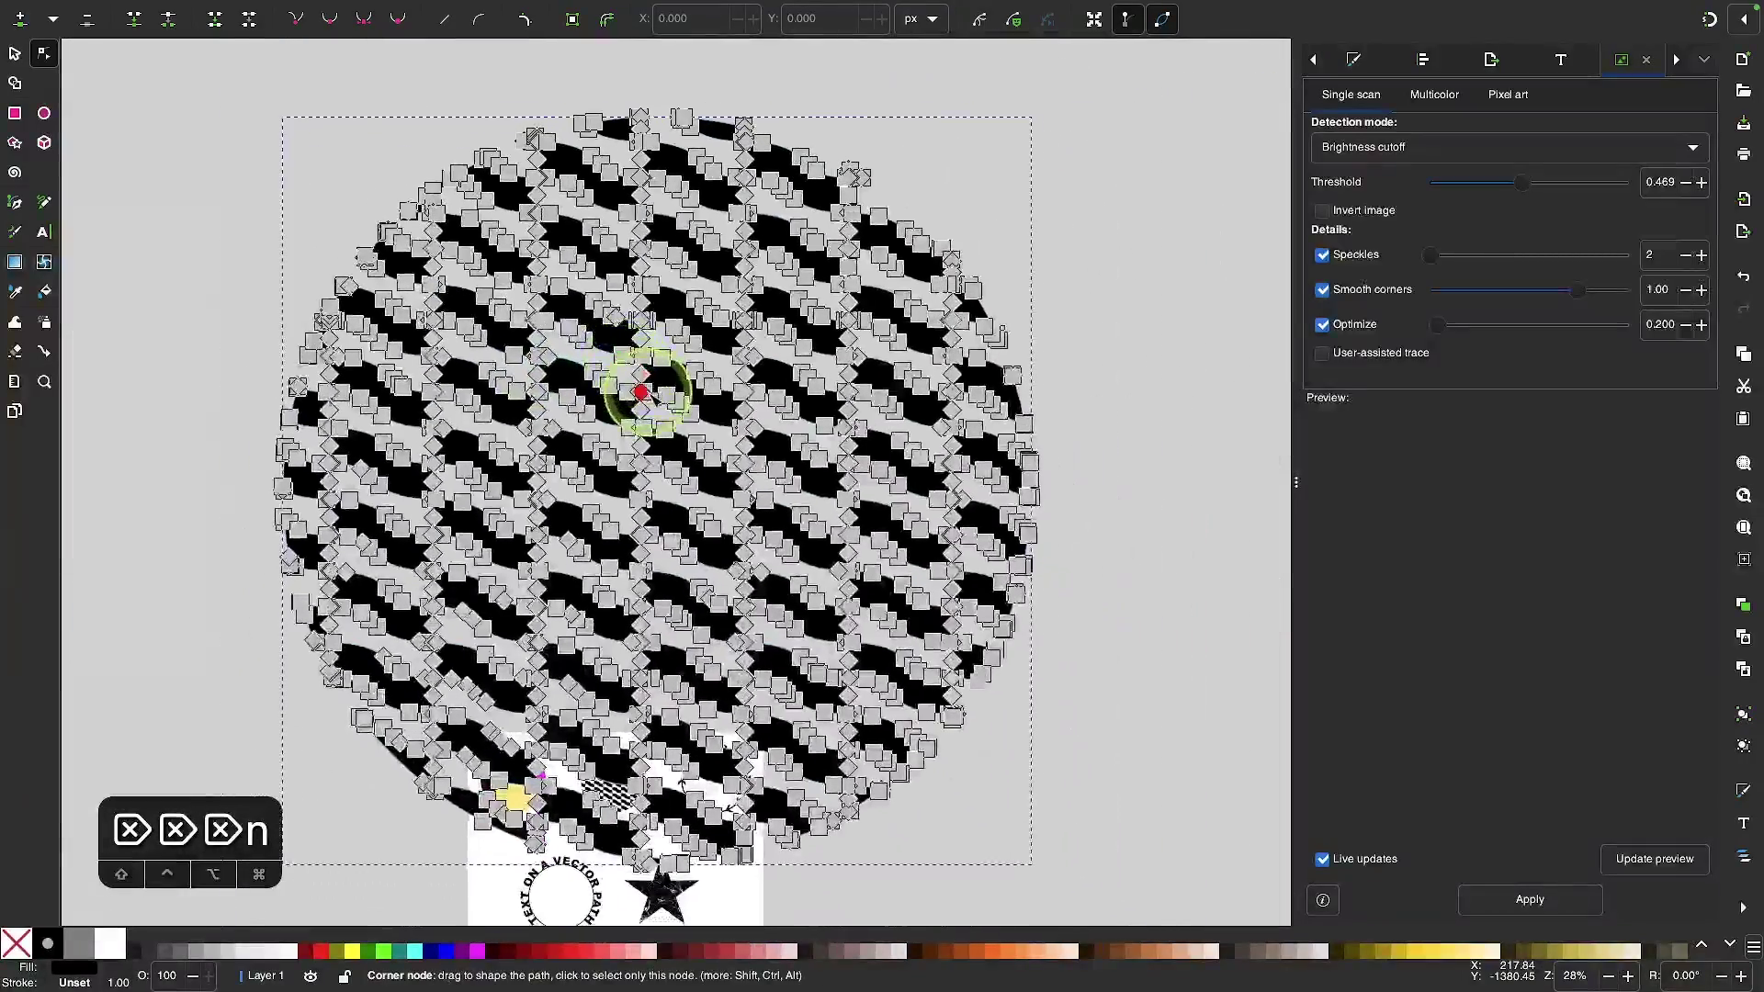
pyautogui.click(22, 61)
pyautogui.click(783, 692)
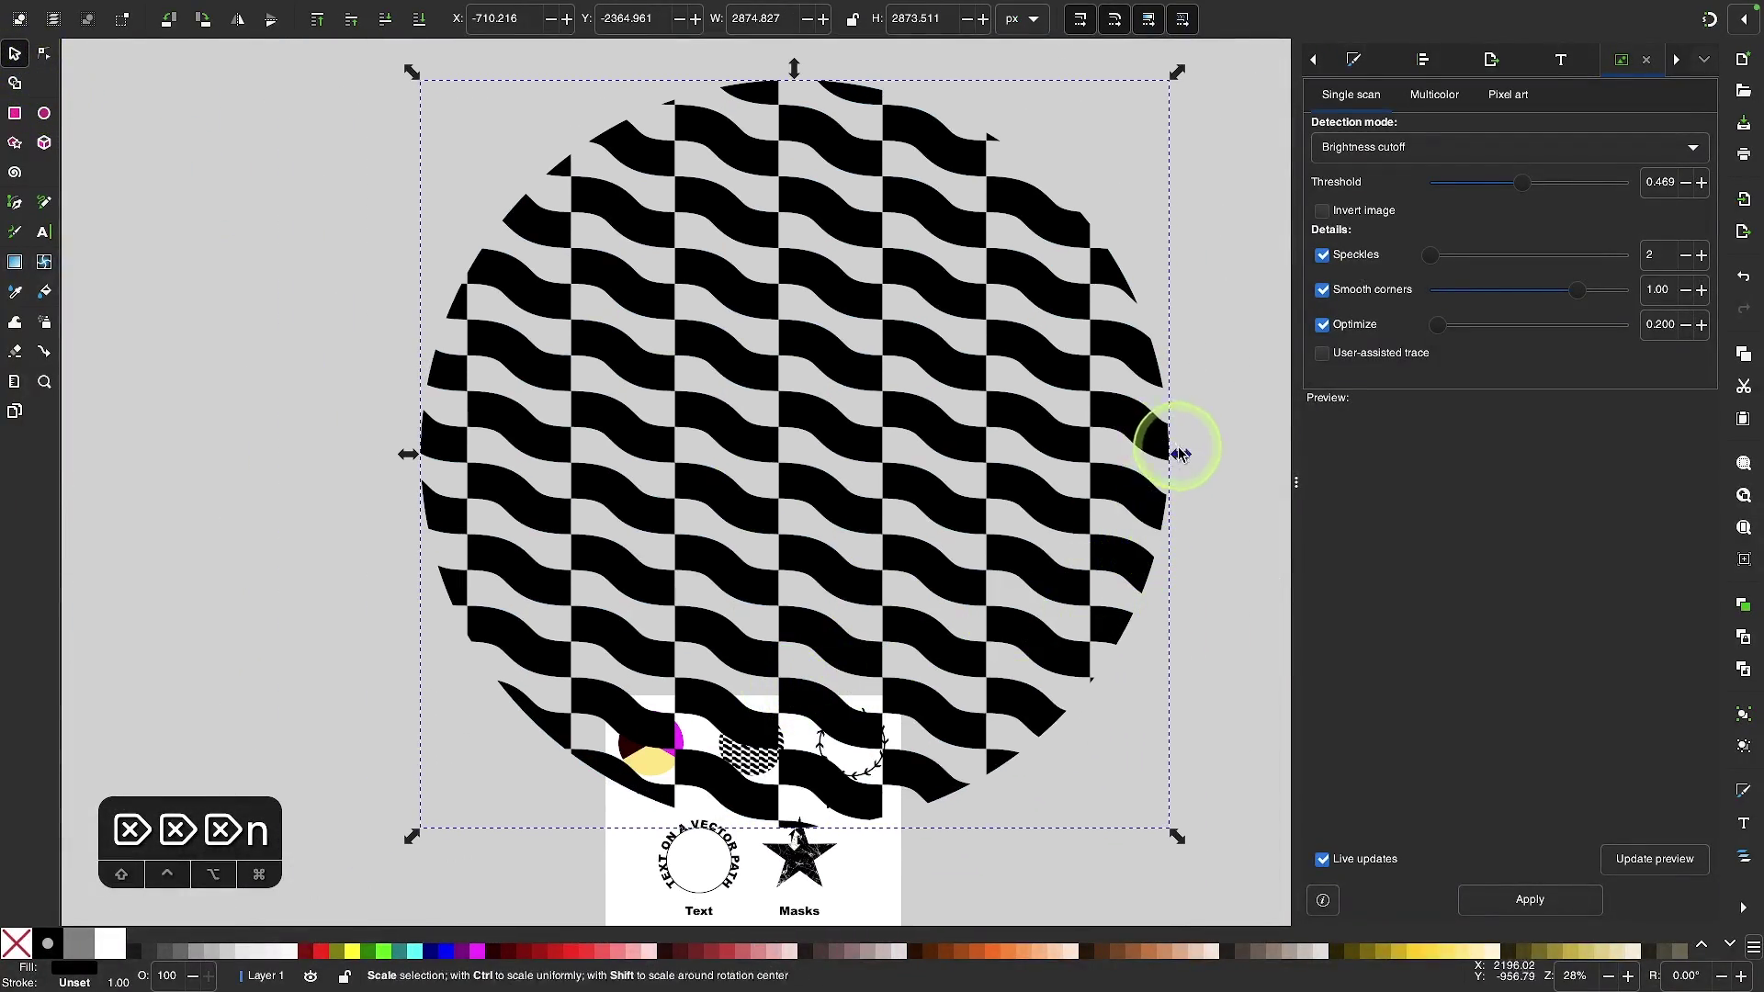
# Delete the original pattern circle and put the traced circle in its place, scaled to about 286 px.
pyautogui.moveTo(1181, 454)
pyautogui.mouseDown()
pyautogui.moveTo(875, 489)
pyautogui.moveTo(846, 514)
pyautogui.mouseUp()
pyautogui.scroll(3, 818, 676)
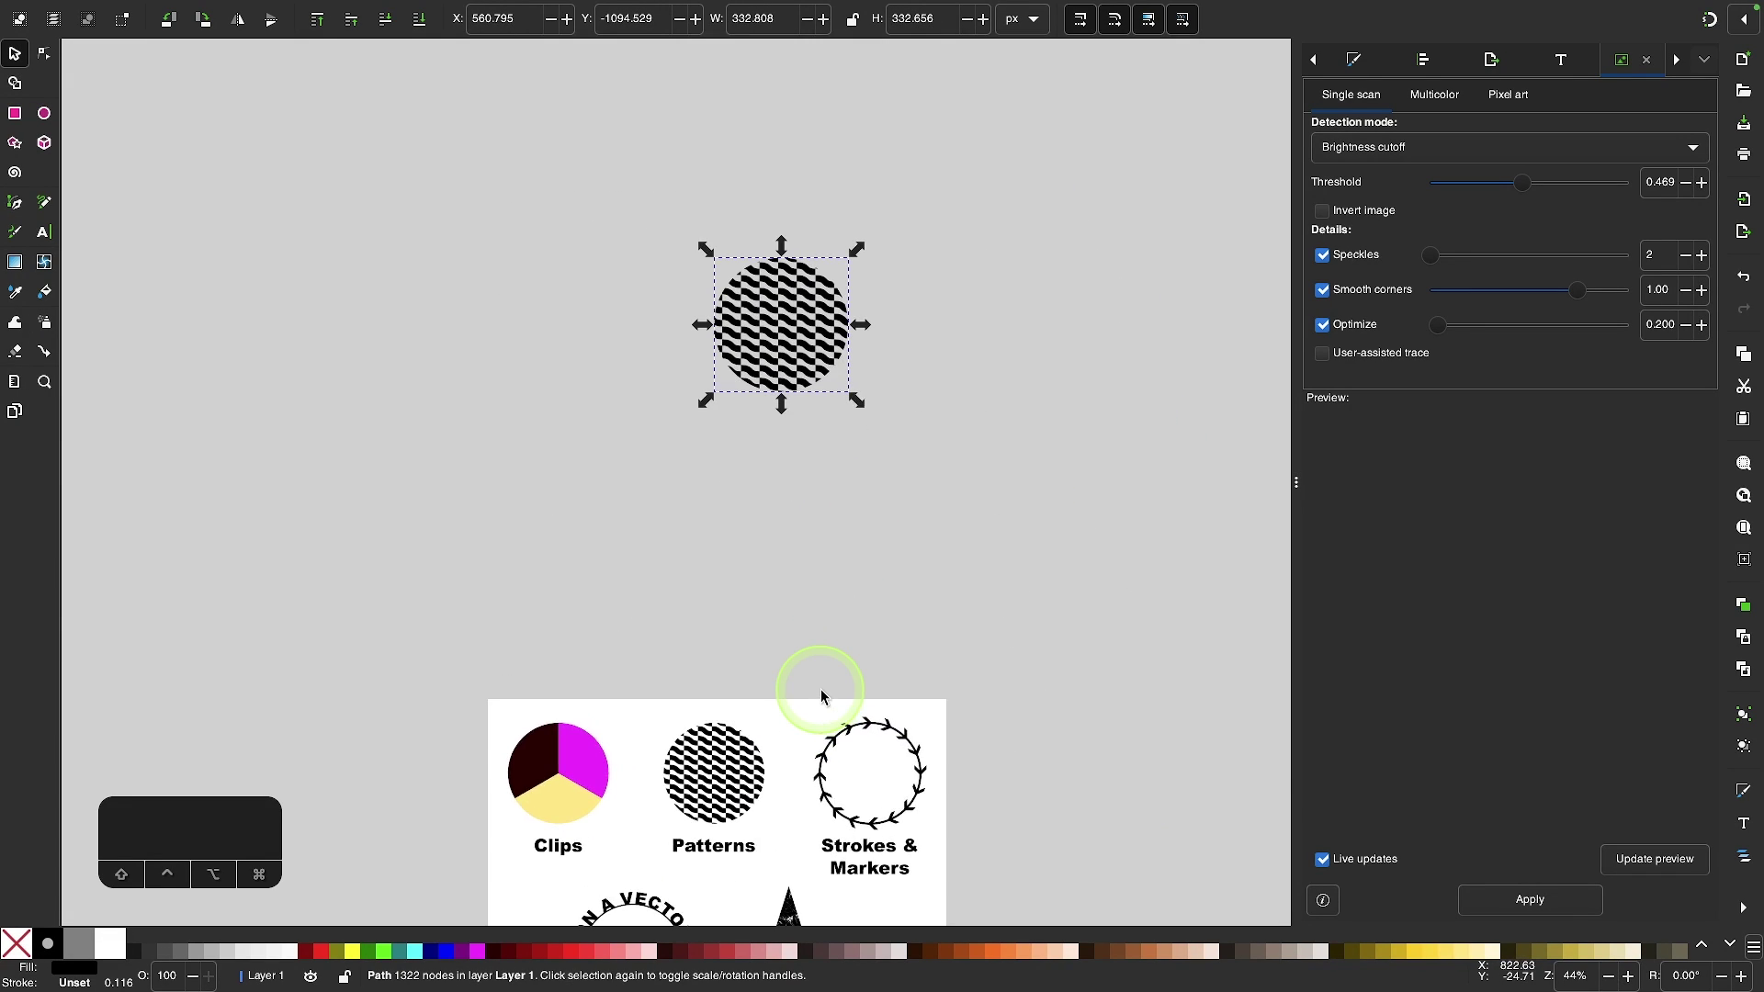
pyautogui.hscroll(-2, 822, 707)
pyautogui.scroll(-2, 822, 708)
pyautogui.click(824, 727)
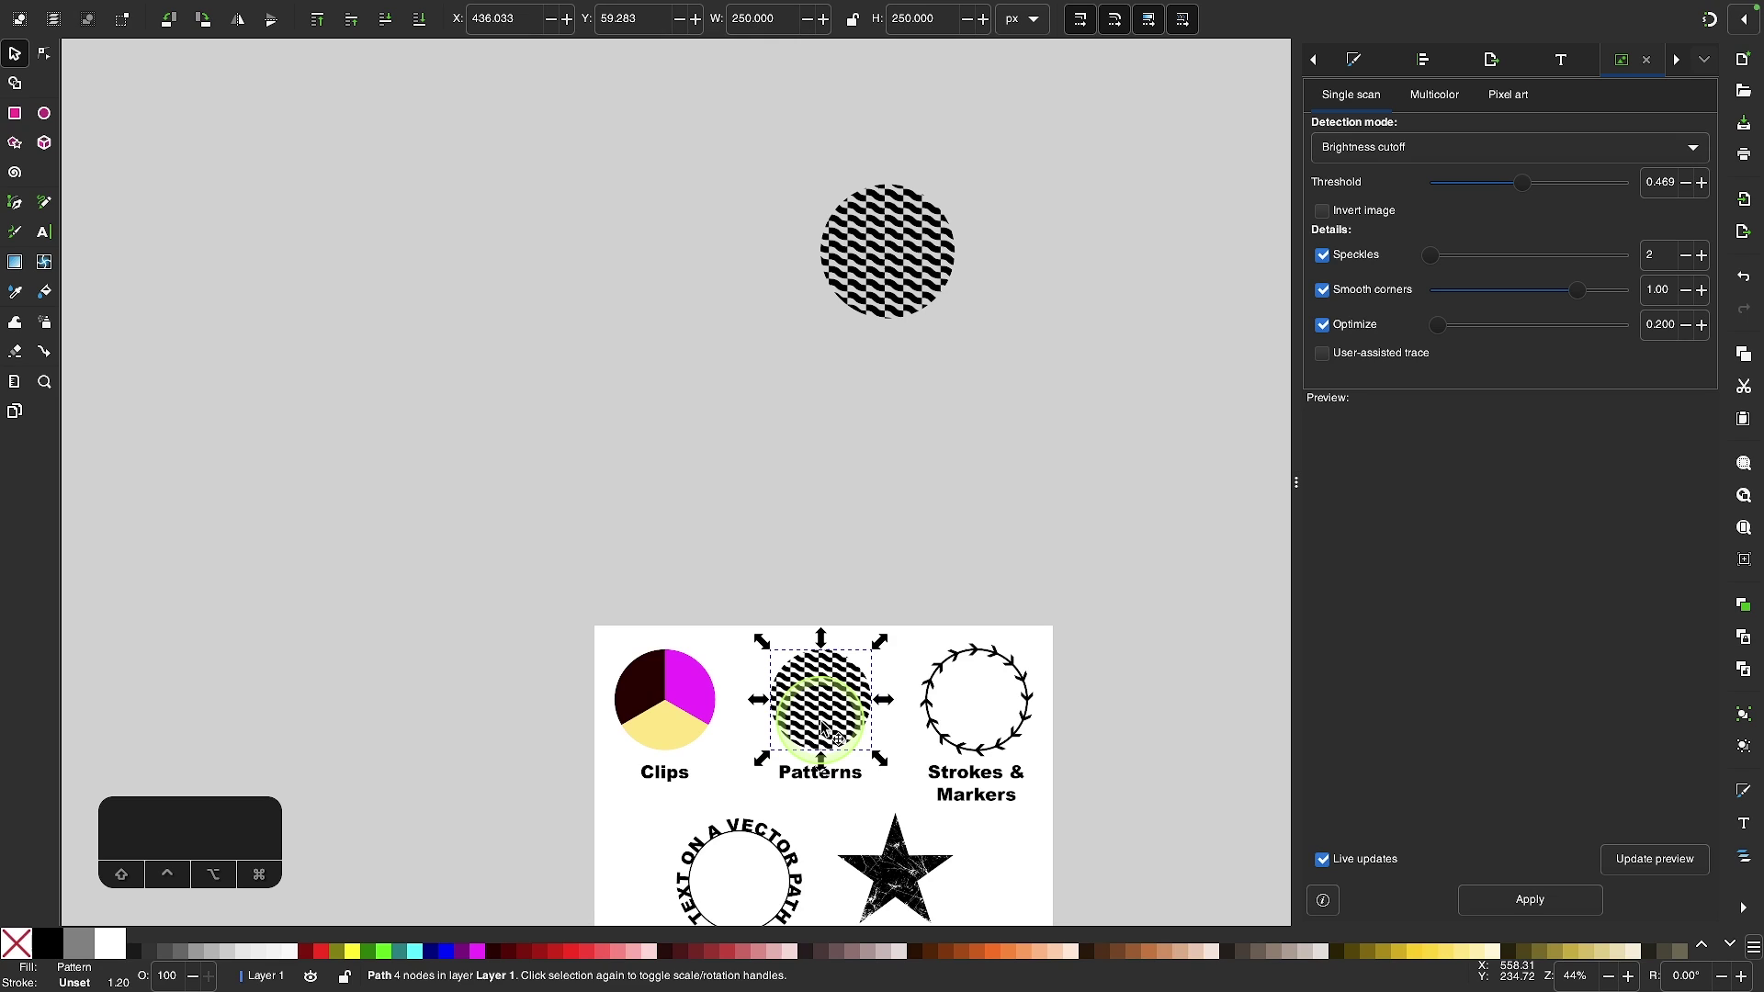
pyautogui.press('BackSpace')
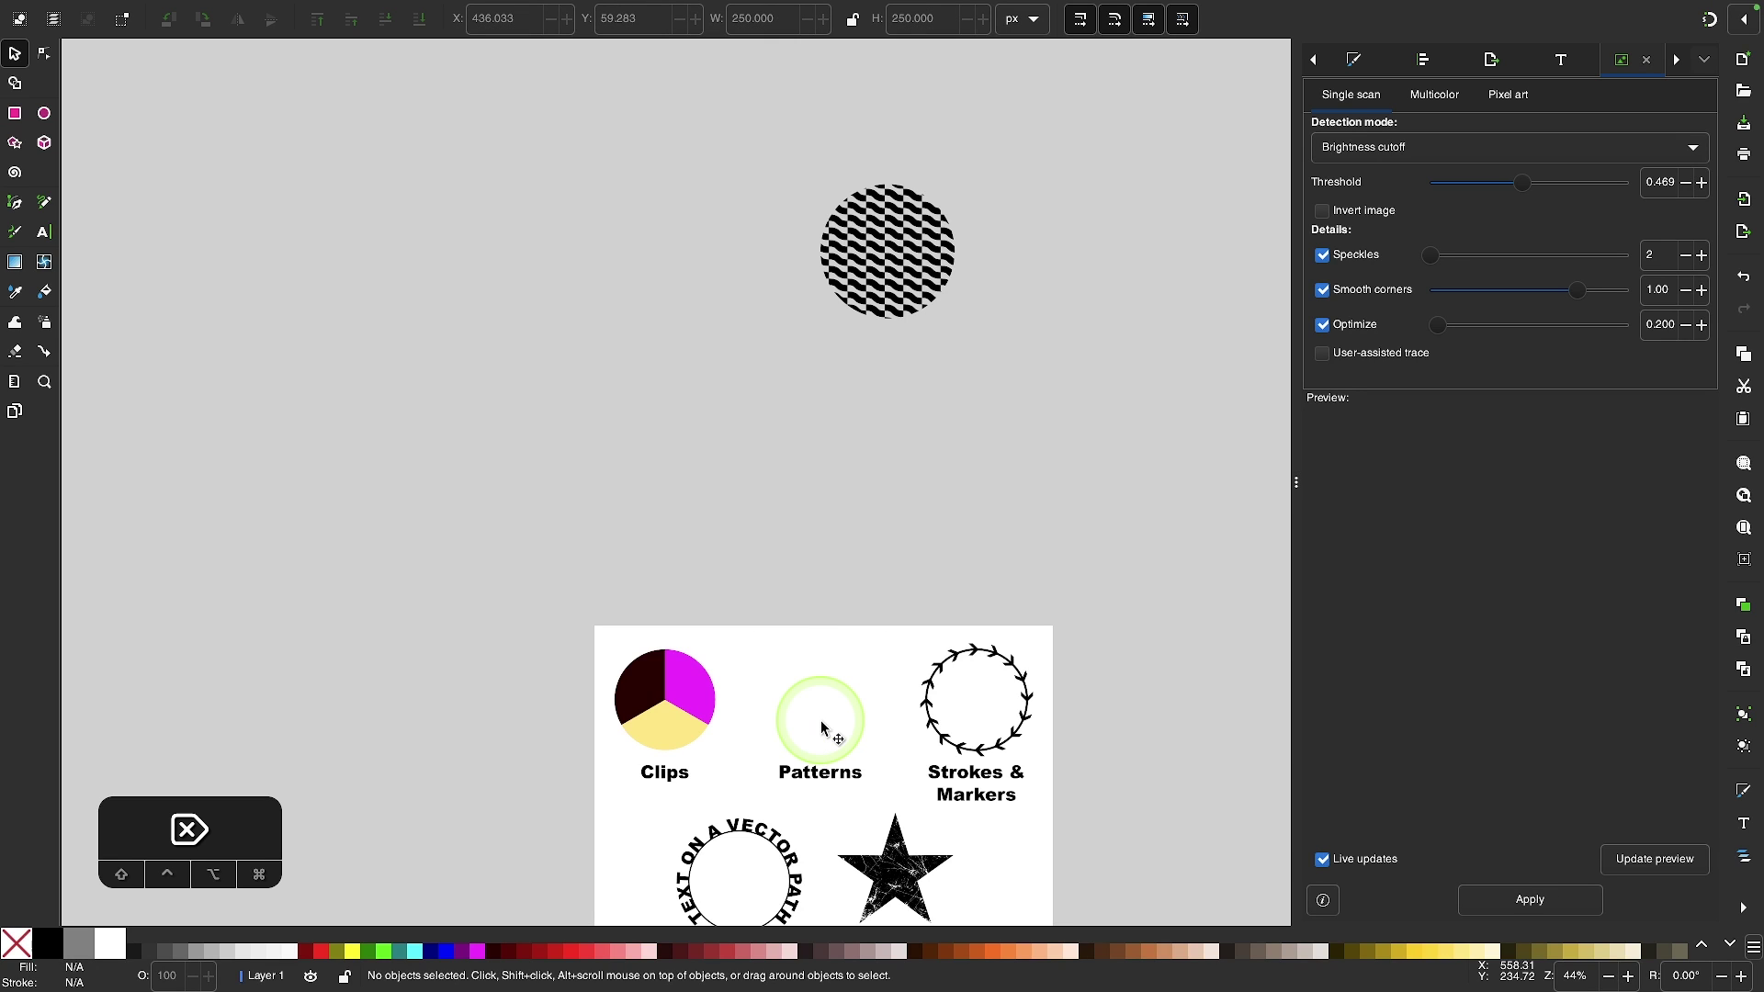
pyautogui.moveTo(937, 230); pyautogui.dragTo(871, 671)
pyautogui.scroll(3, 805, 733)
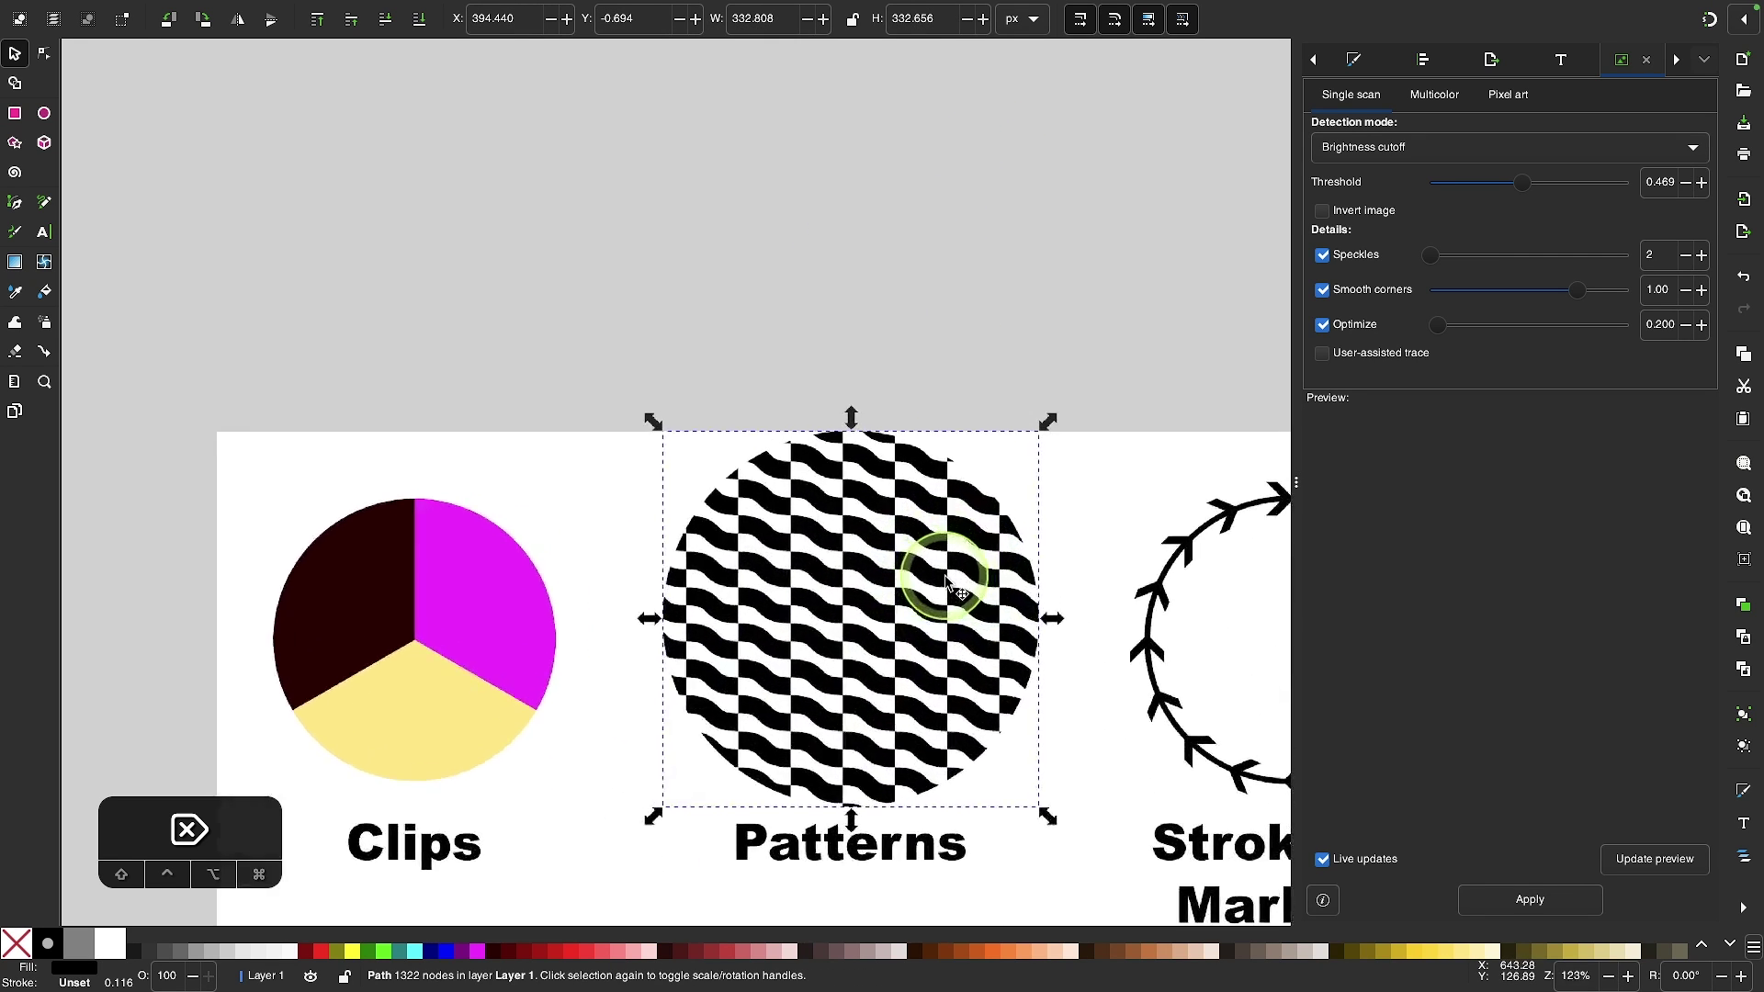
pyautogui.moveTo(853, 420); pyautogui.dragTo(892, 586)
pyautogui.hscroll(5, 892, 585)
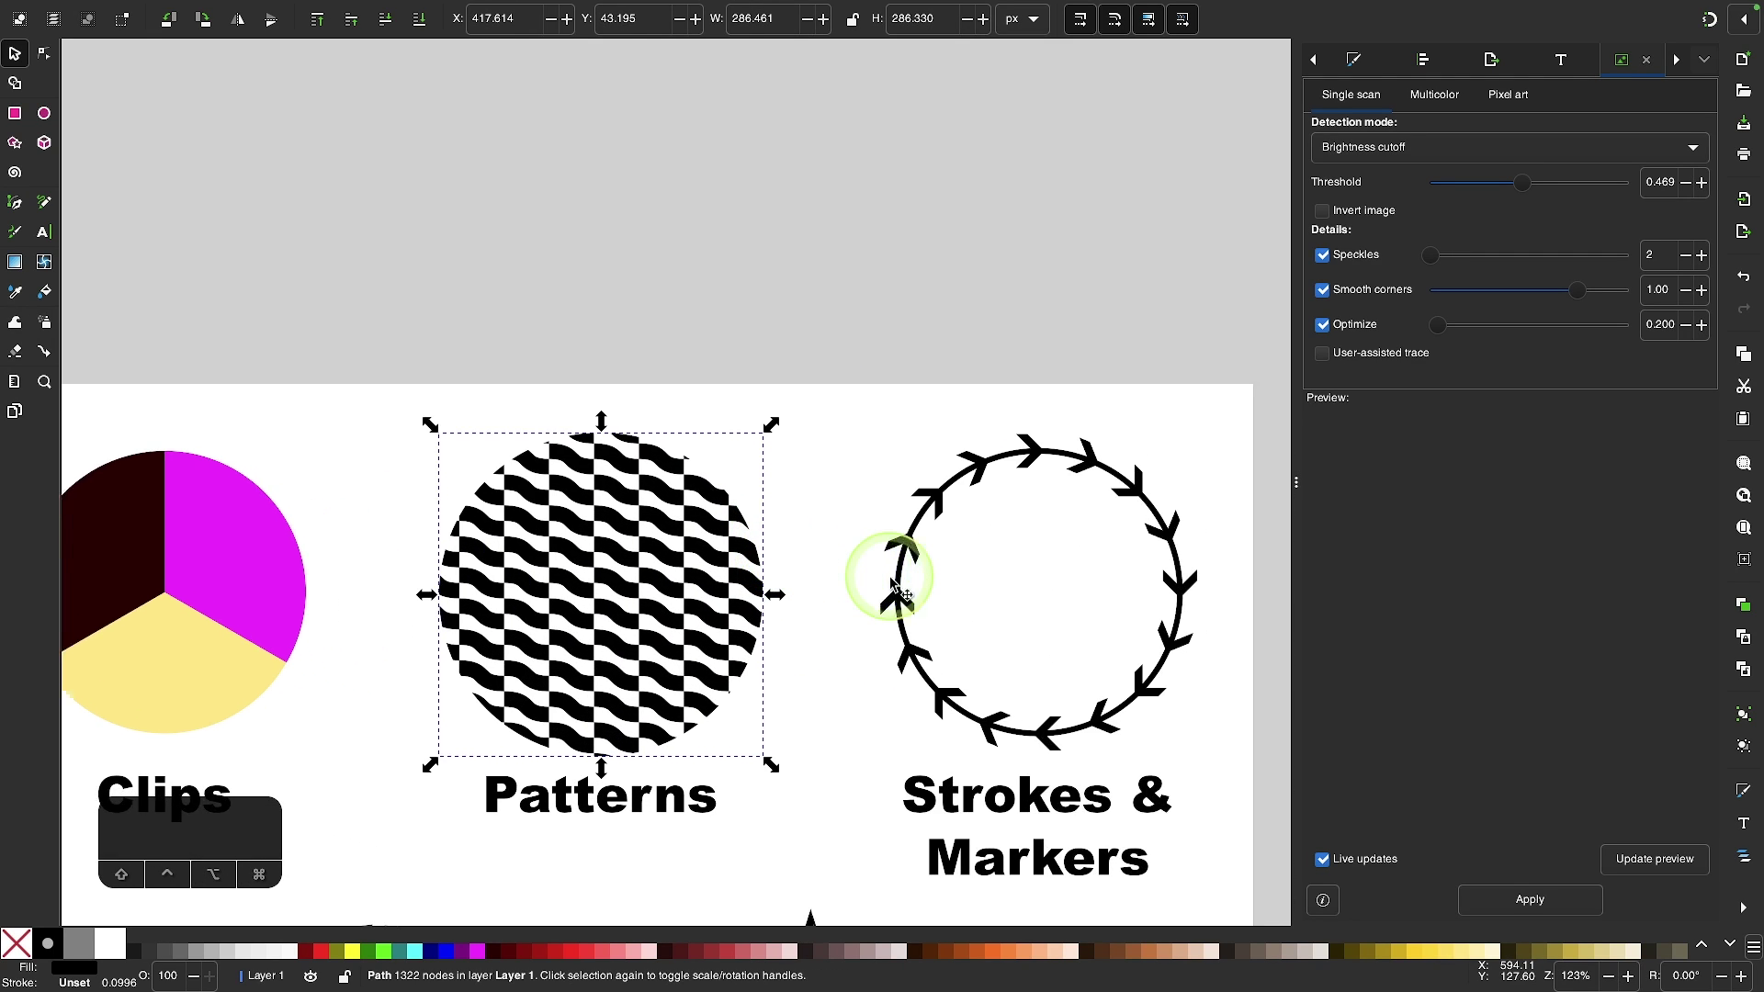
pyautogui.scroll(-1, 891, 583)
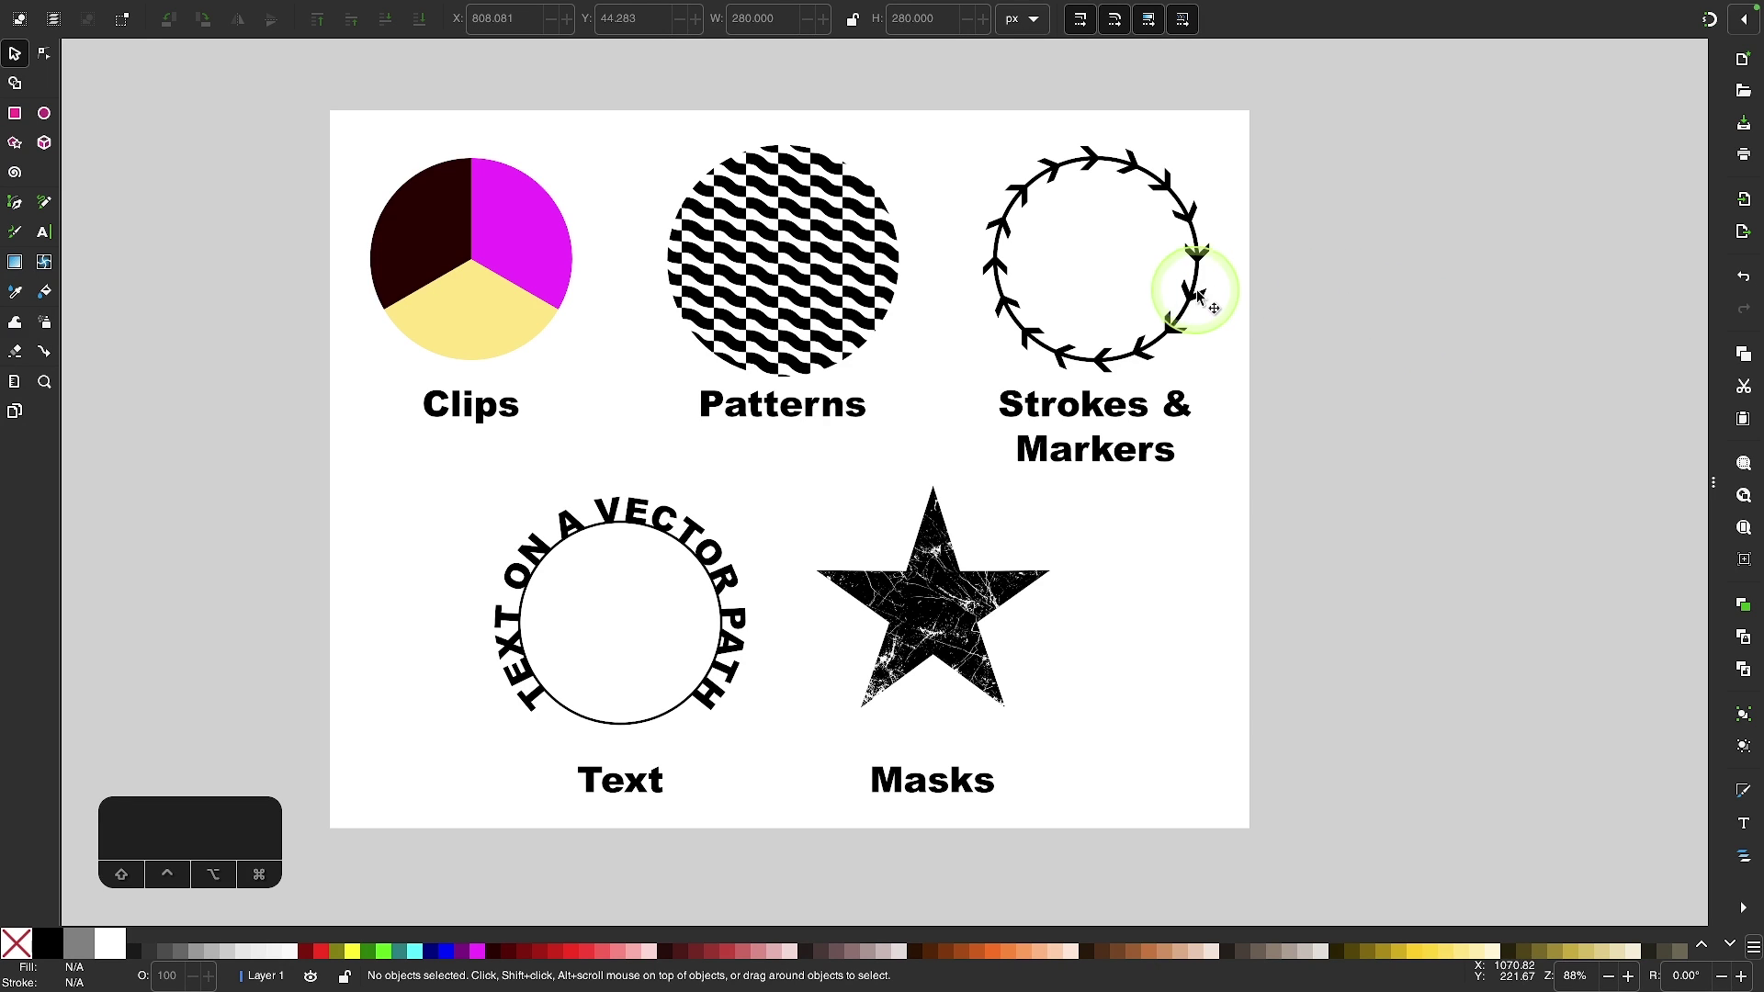
# Inspect the arrow-marked circle's path nodes with the Node tool.
pyautogui.scroll(3, 1068, 288)
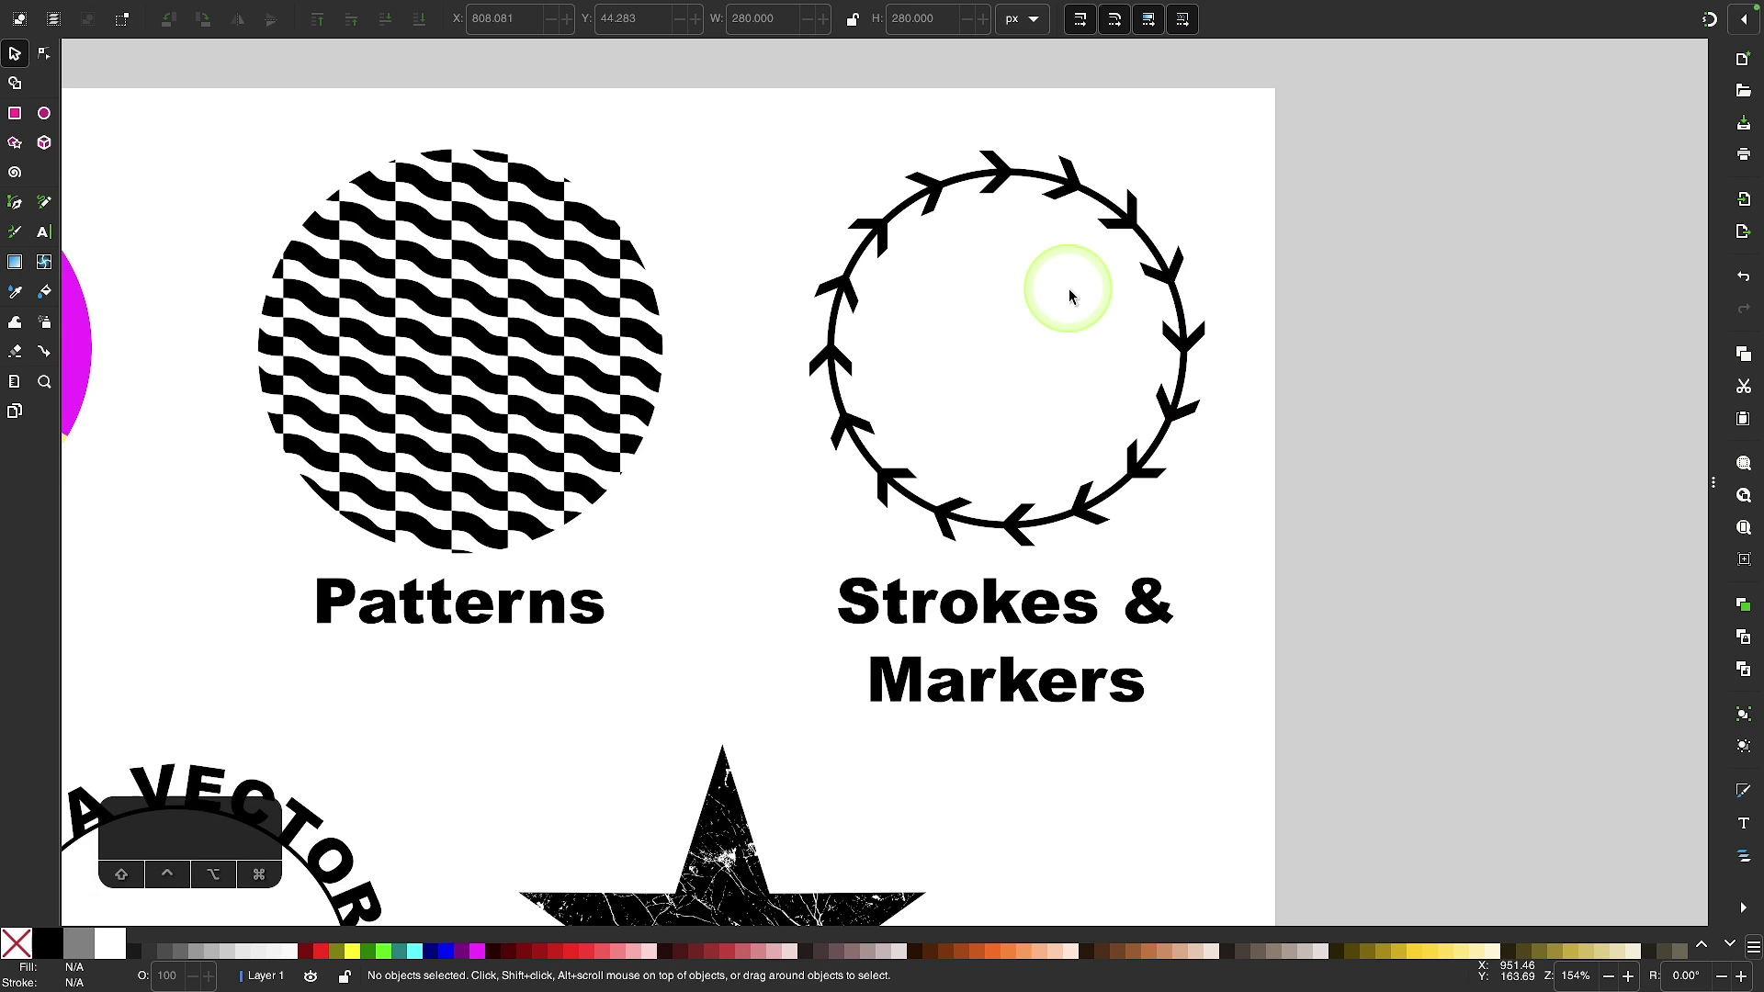
pyautogui.click(43, 53)
pyautogui.scroll(3, 795, 216)
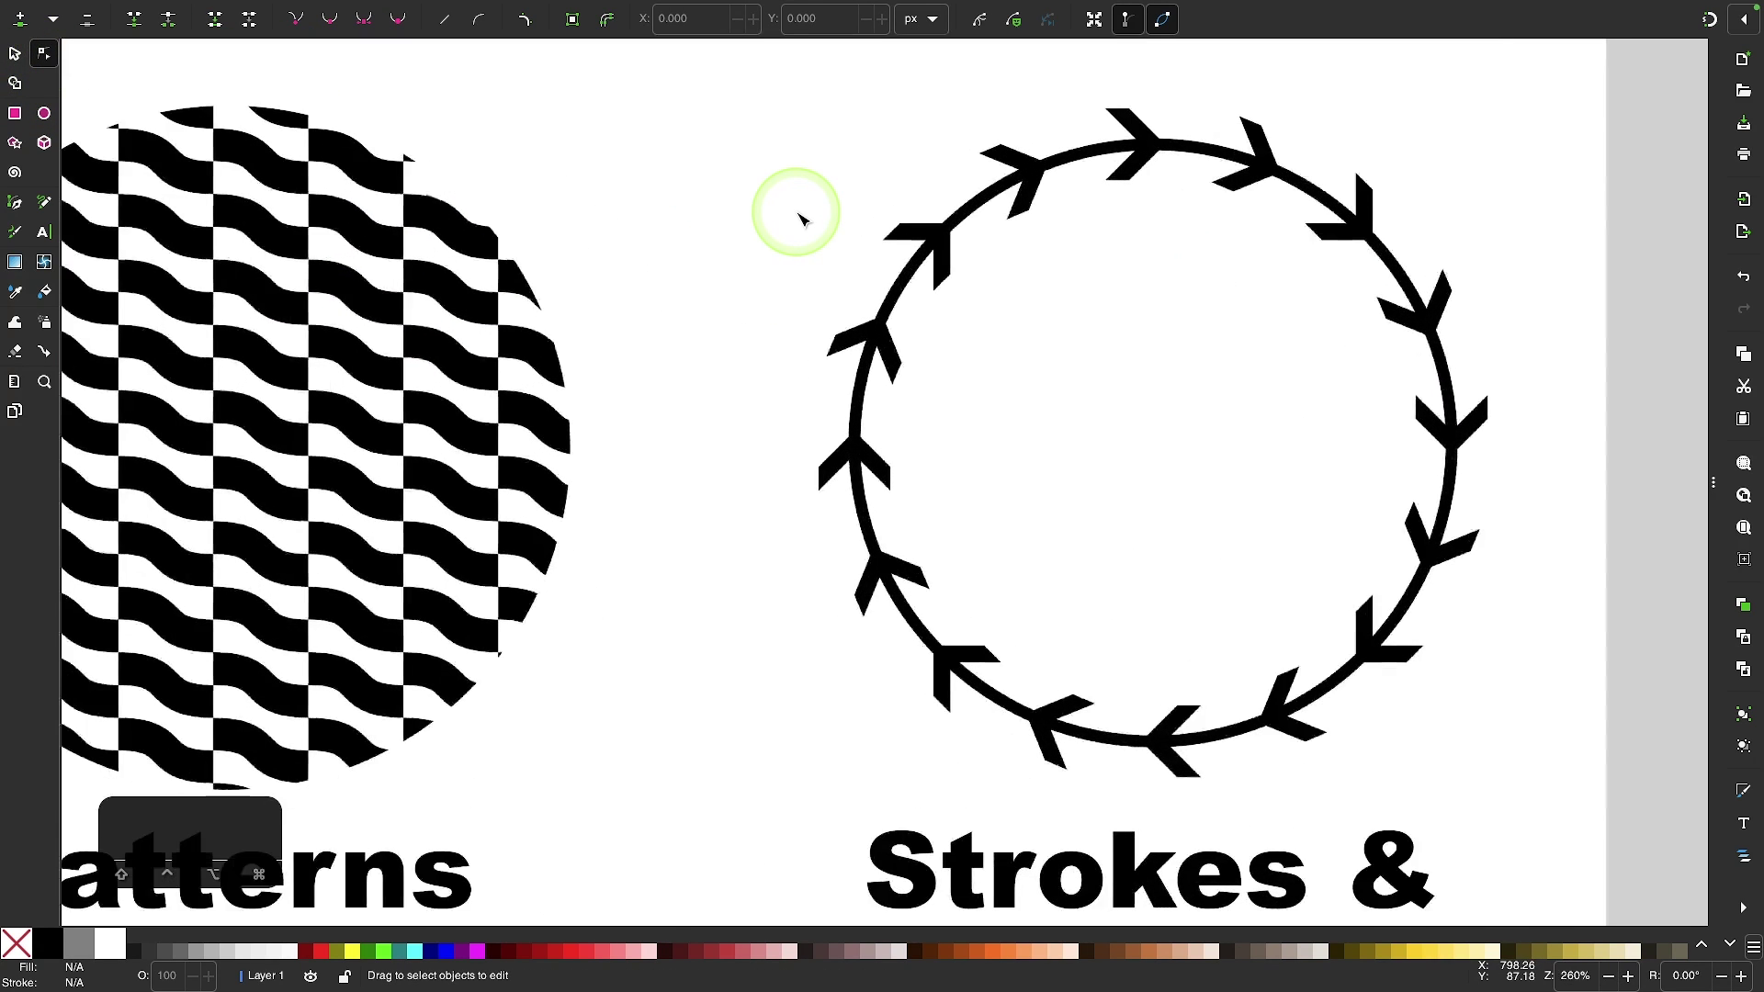
pyautogui.click(964, 182)
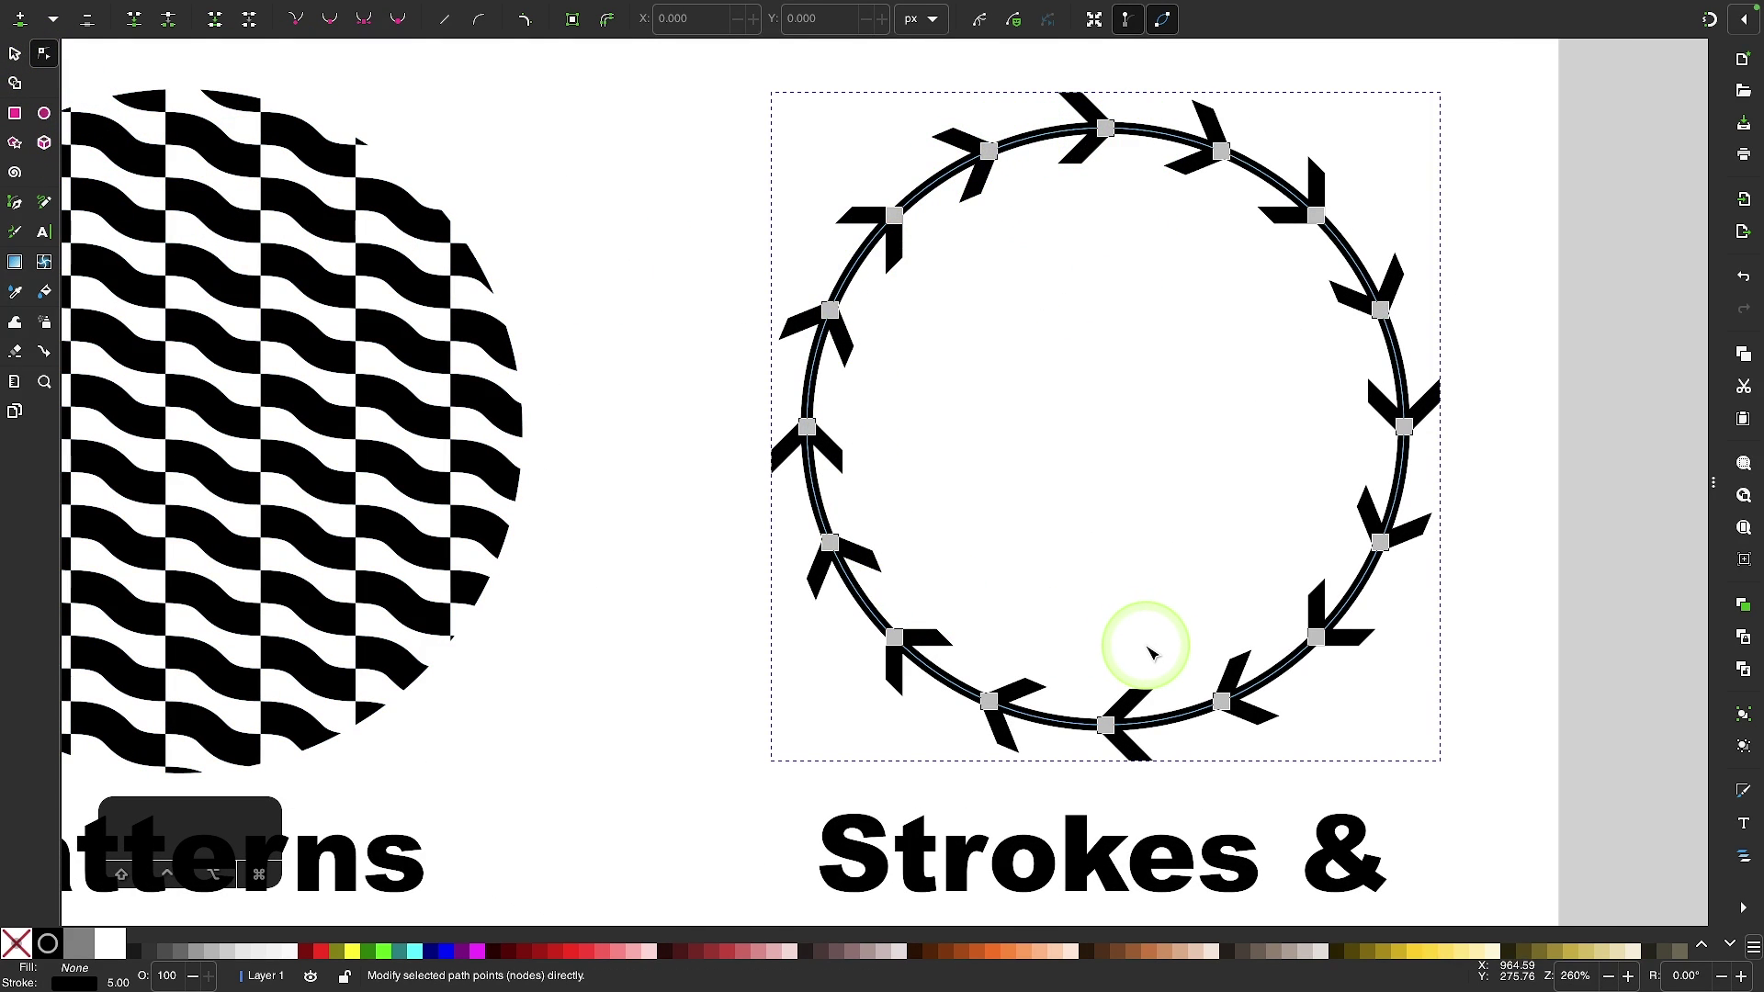
pyautogui.moveTo(898, 217); pyautogui.dragTo(981, 291)
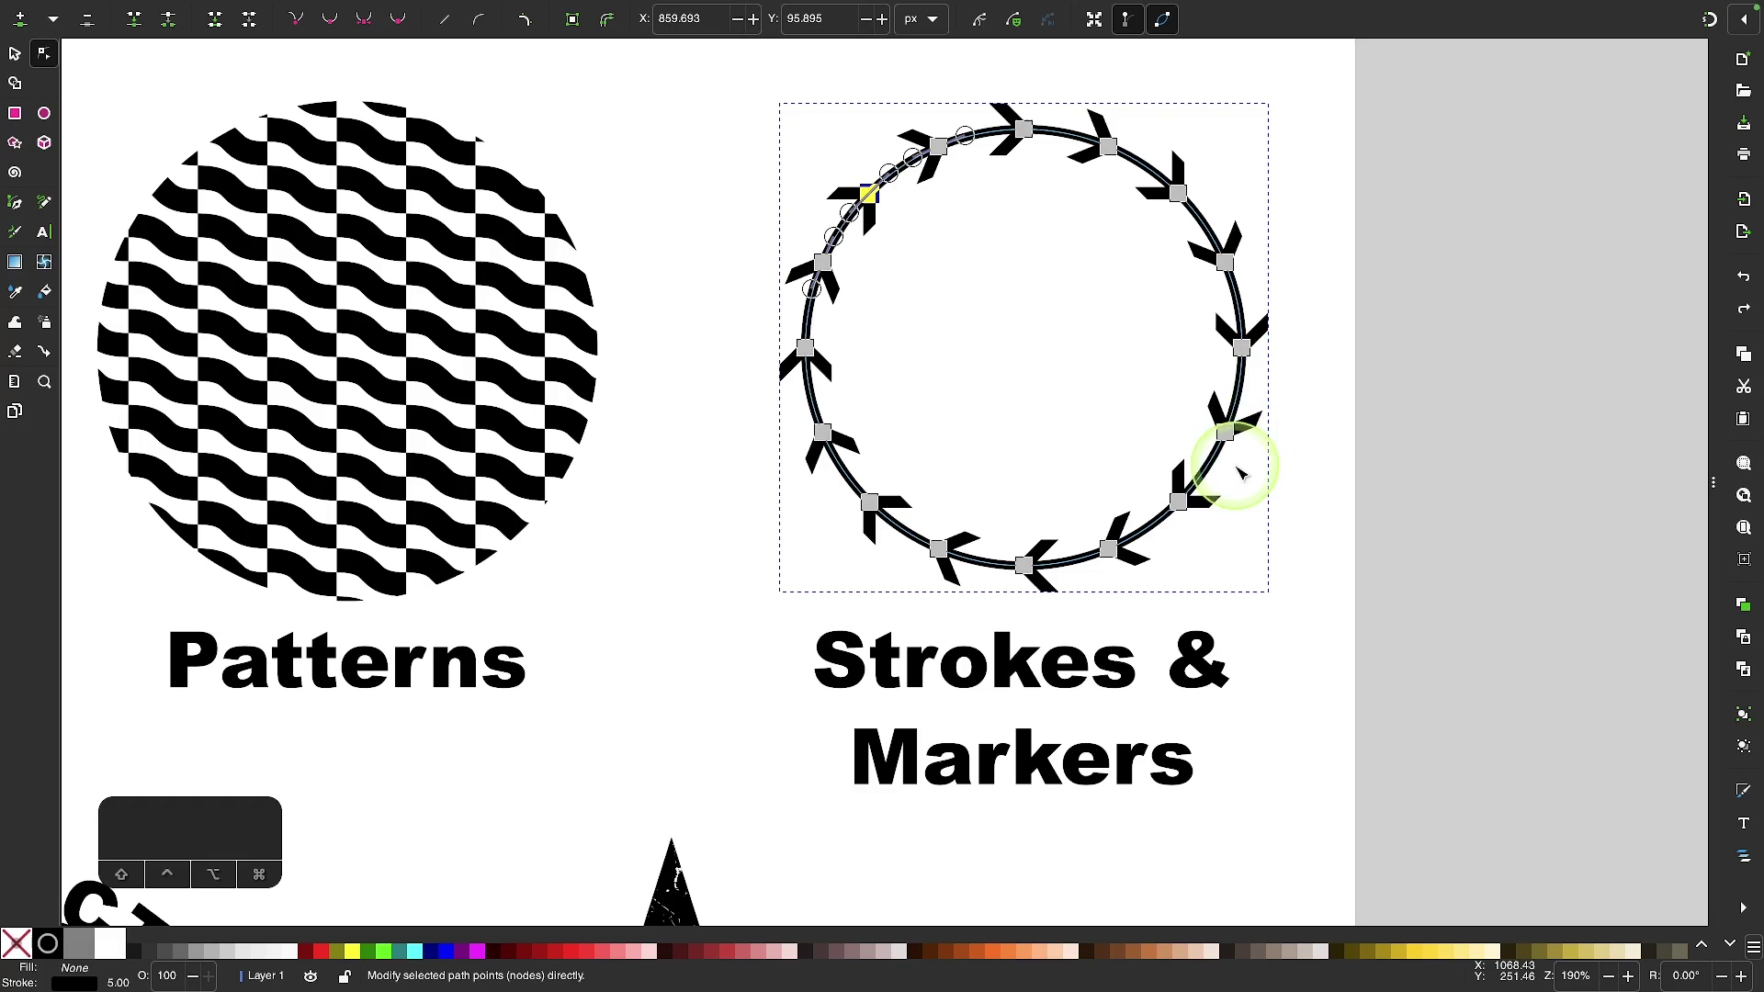
# Convert the arrow circle's stroke and markers into filled paths with Stroke to Path.
pyautogui.click(15, 55)
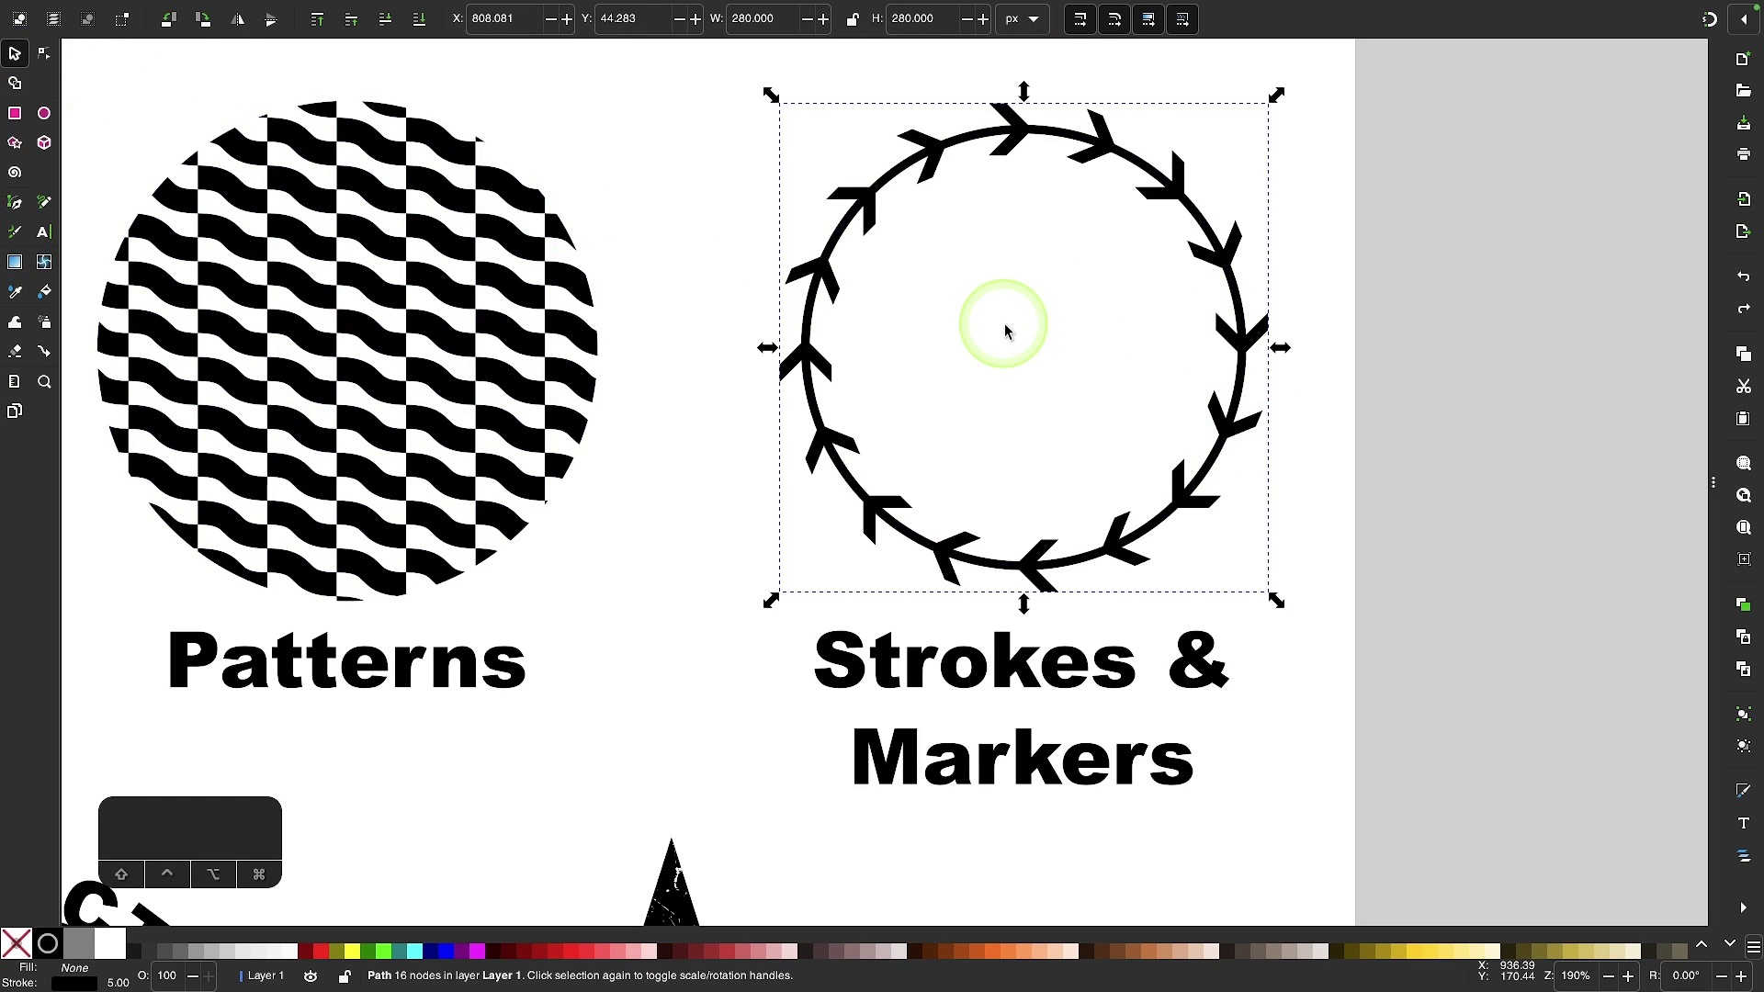
pyautogui.hscroll(3, 1006, 331)
pyautogui.scroll(2, 1007, 331)
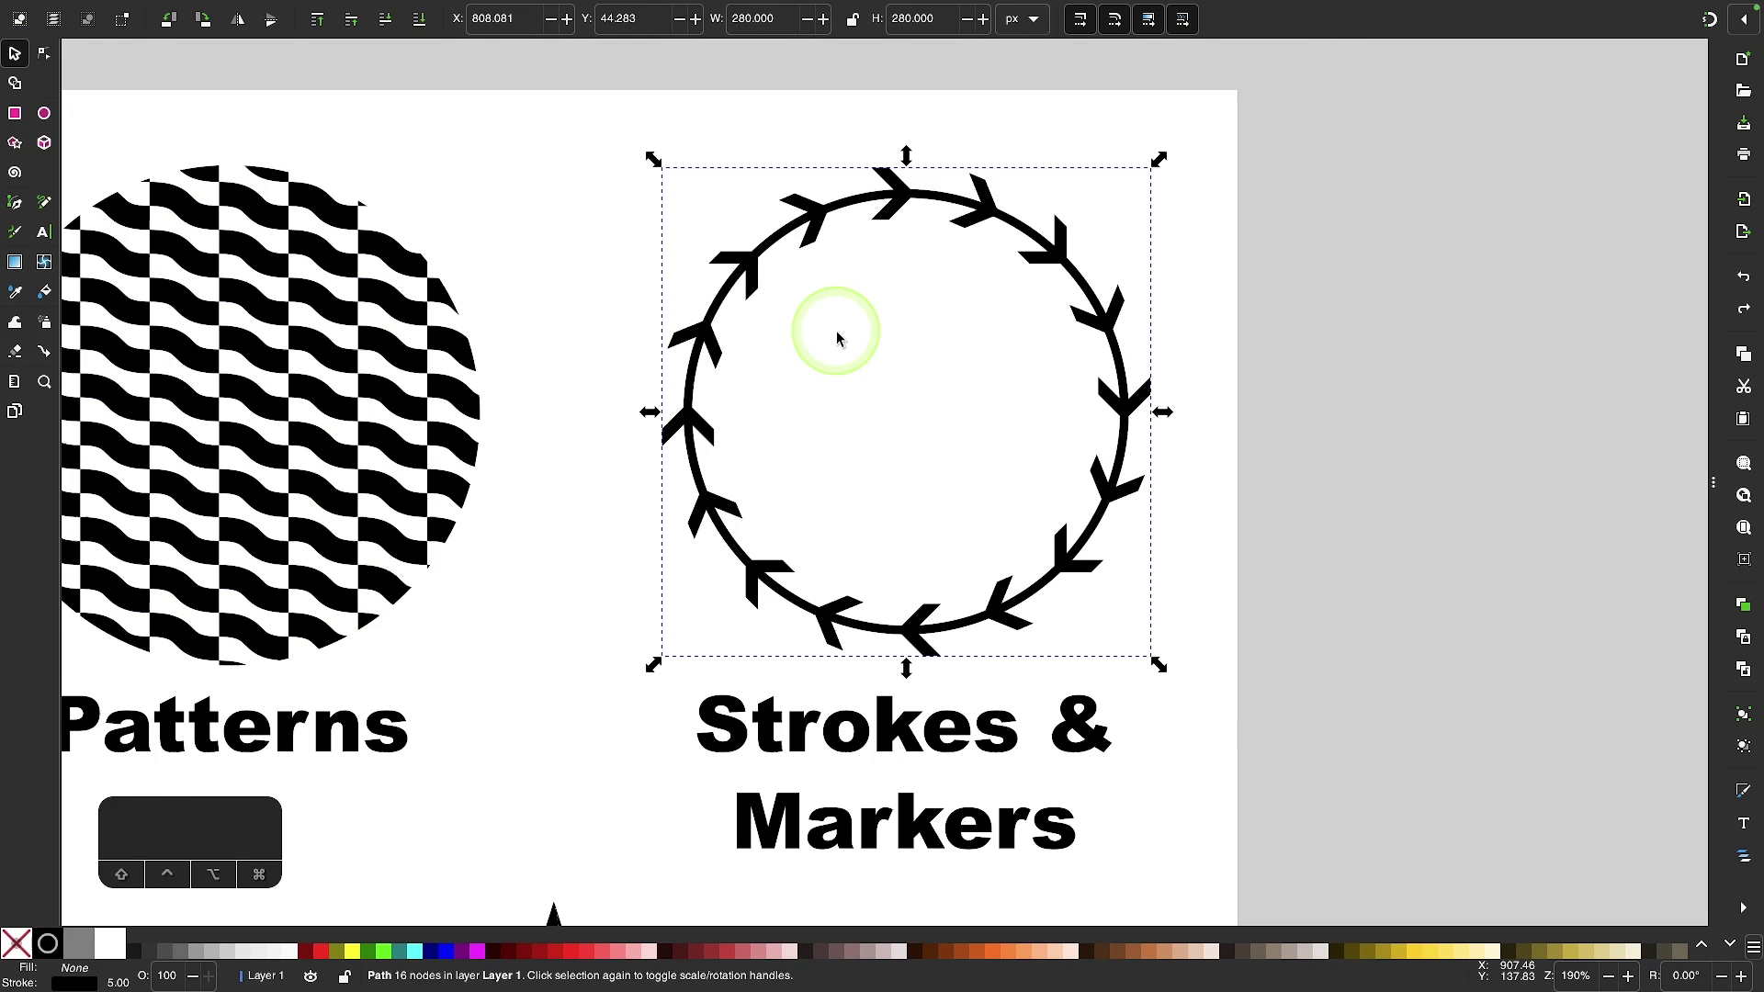
pyautogui.click(364, 11)
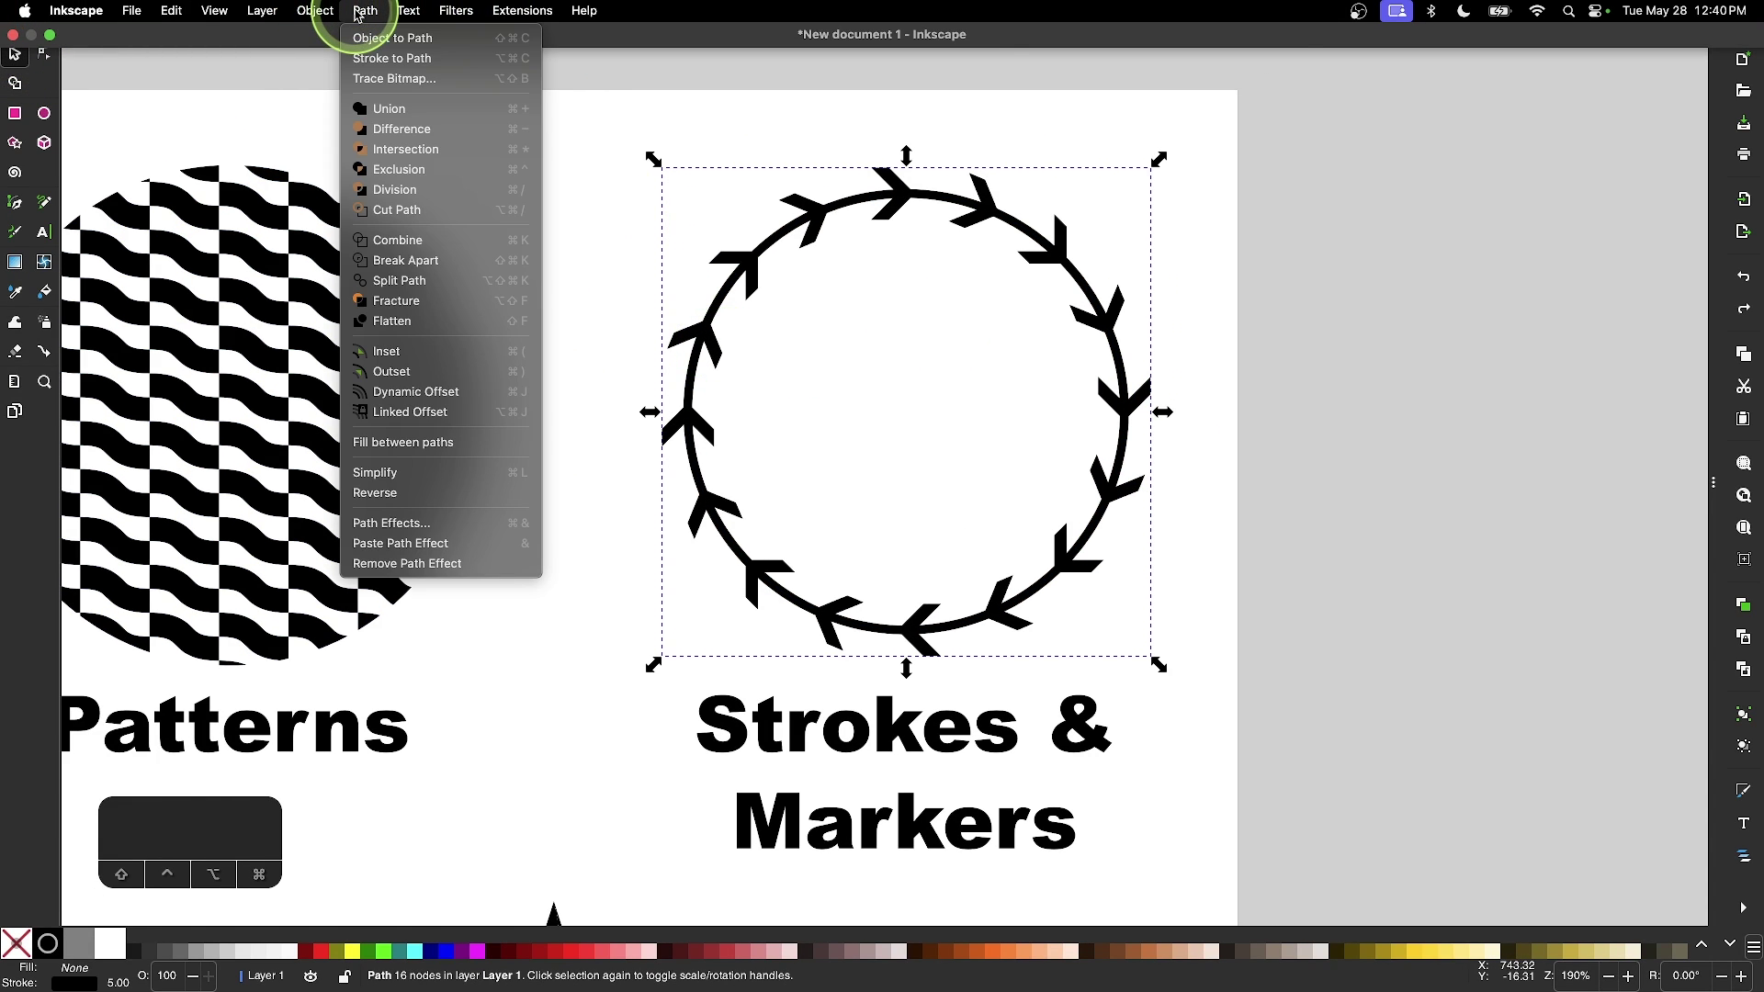
pyautogui.click(386, 69)
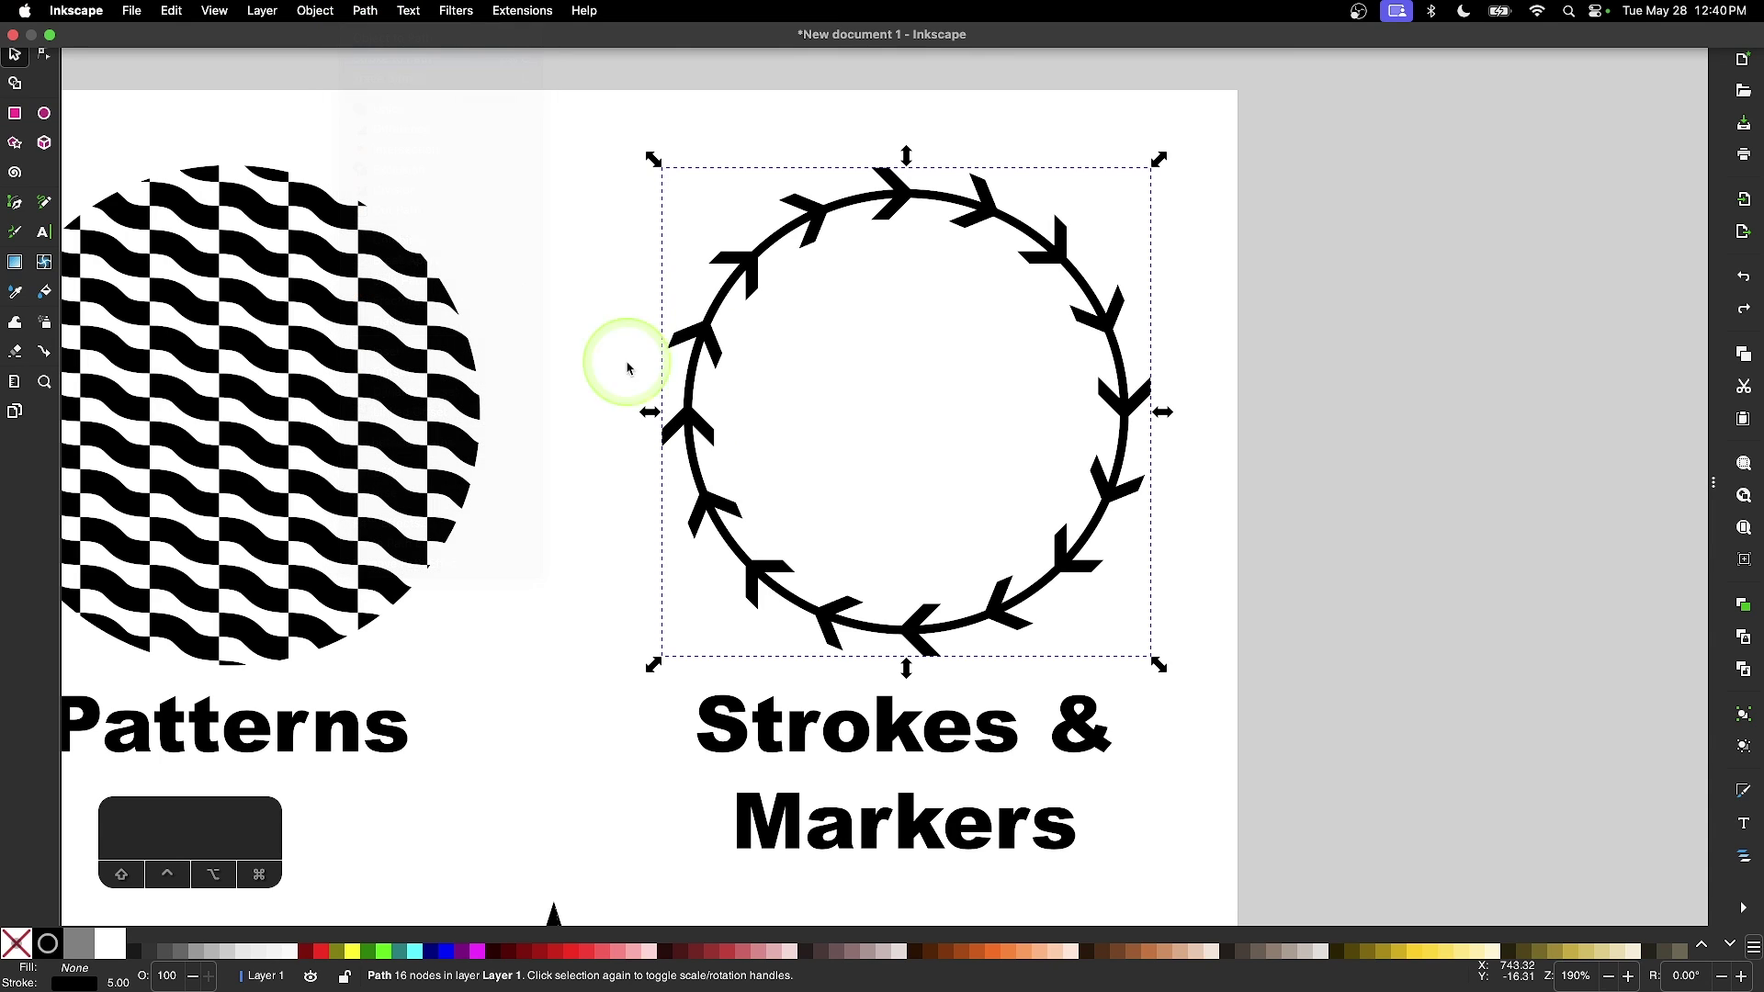
# Convert the Clips, Patterns and Strokes & Markers labels from text into paths.
pyautogui.click(559, 273)
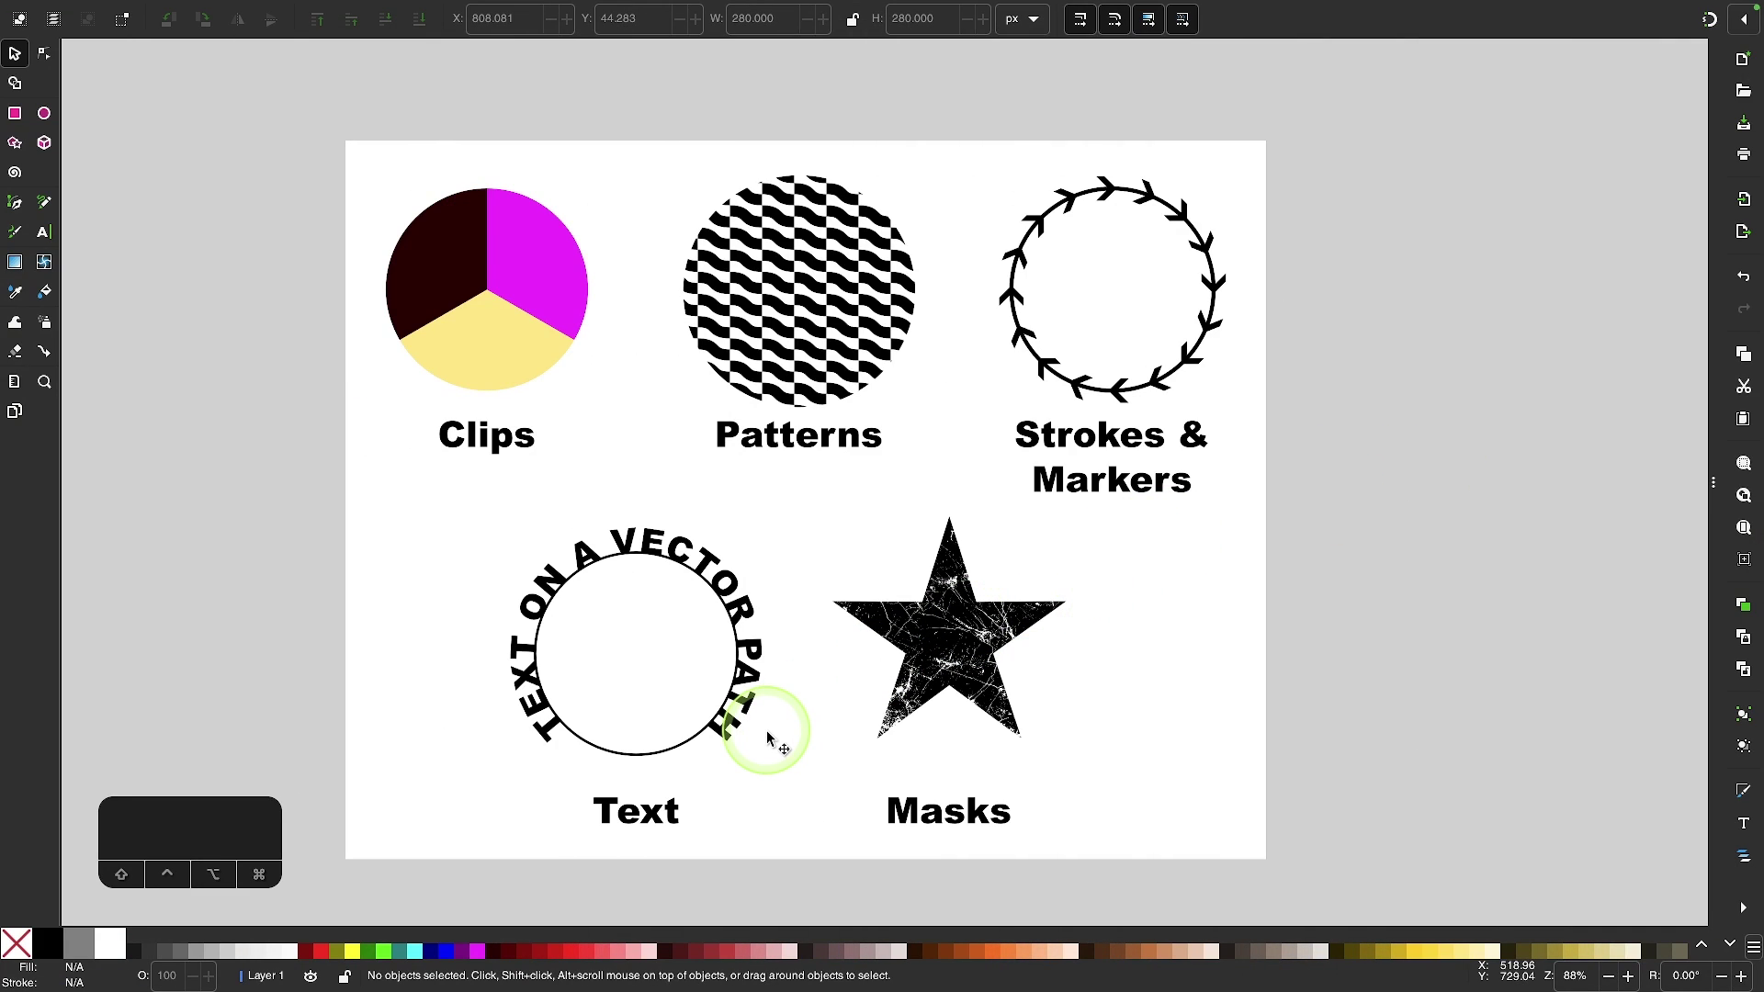
pyautogui.scroll(3, 767, 730)
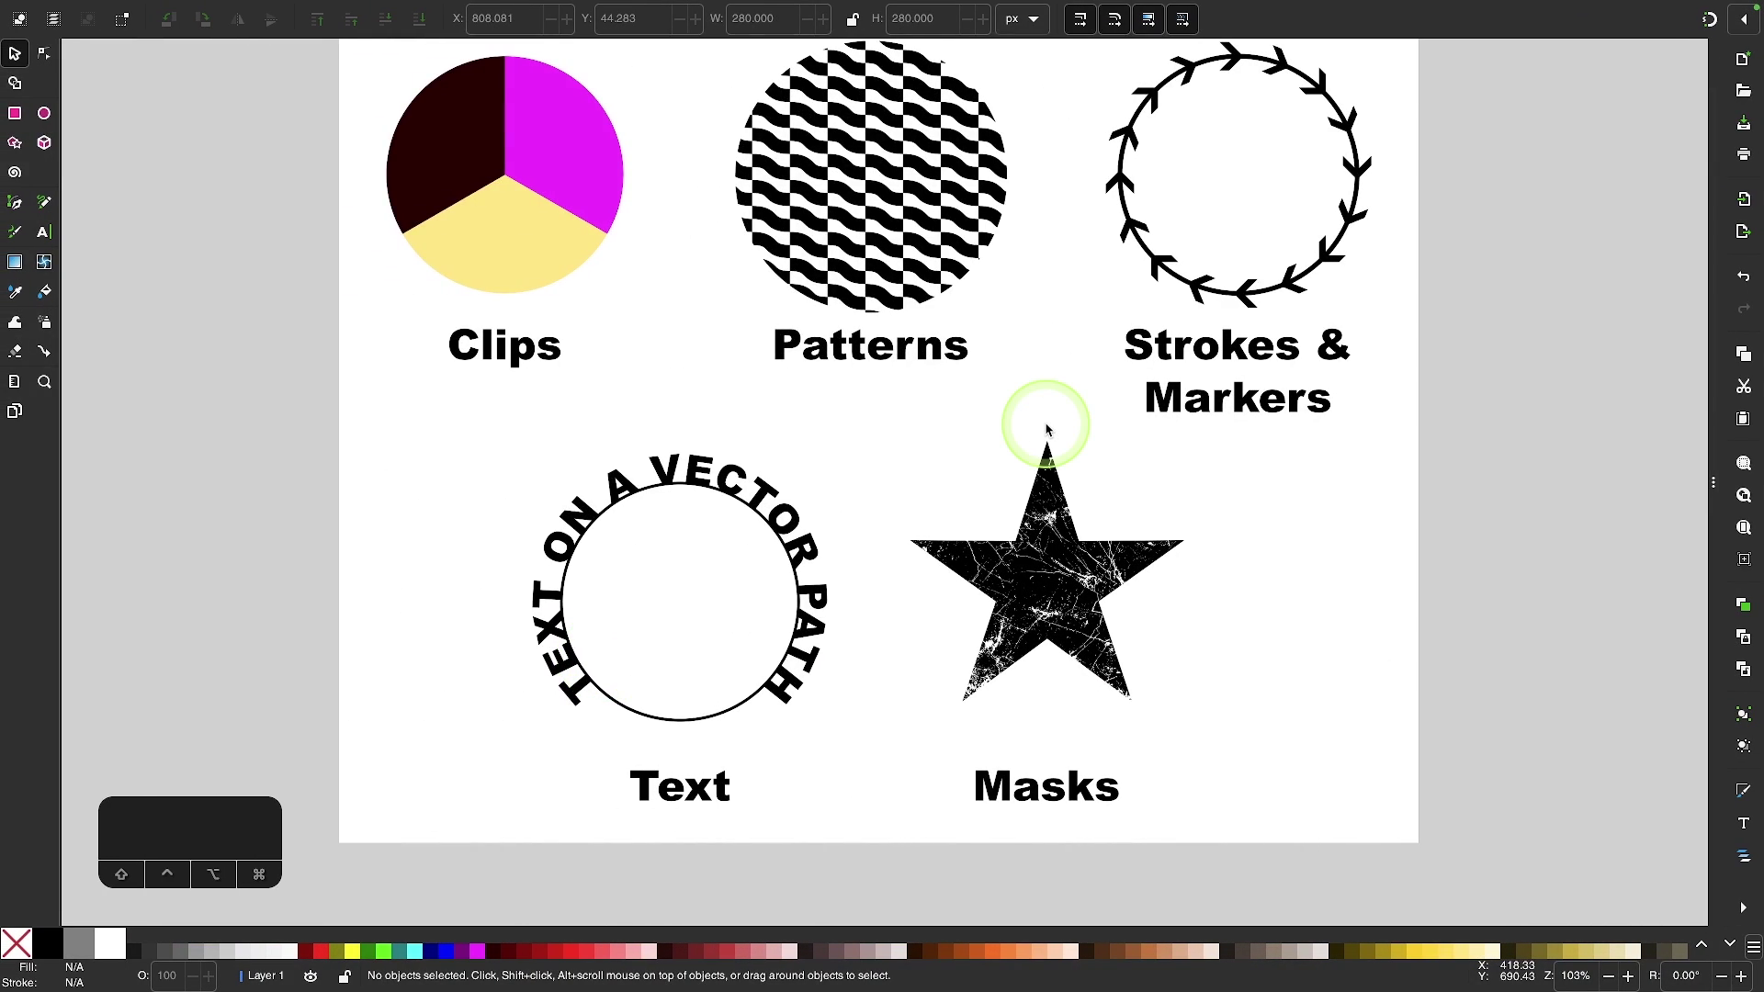
pyautogui.moveTo(1528, 453)
pyautogui.mouseDown()
pyautogui.moveTo(713, 225)
pyautogui.moveTo(315, 307)
pyautogui.mouseUp()
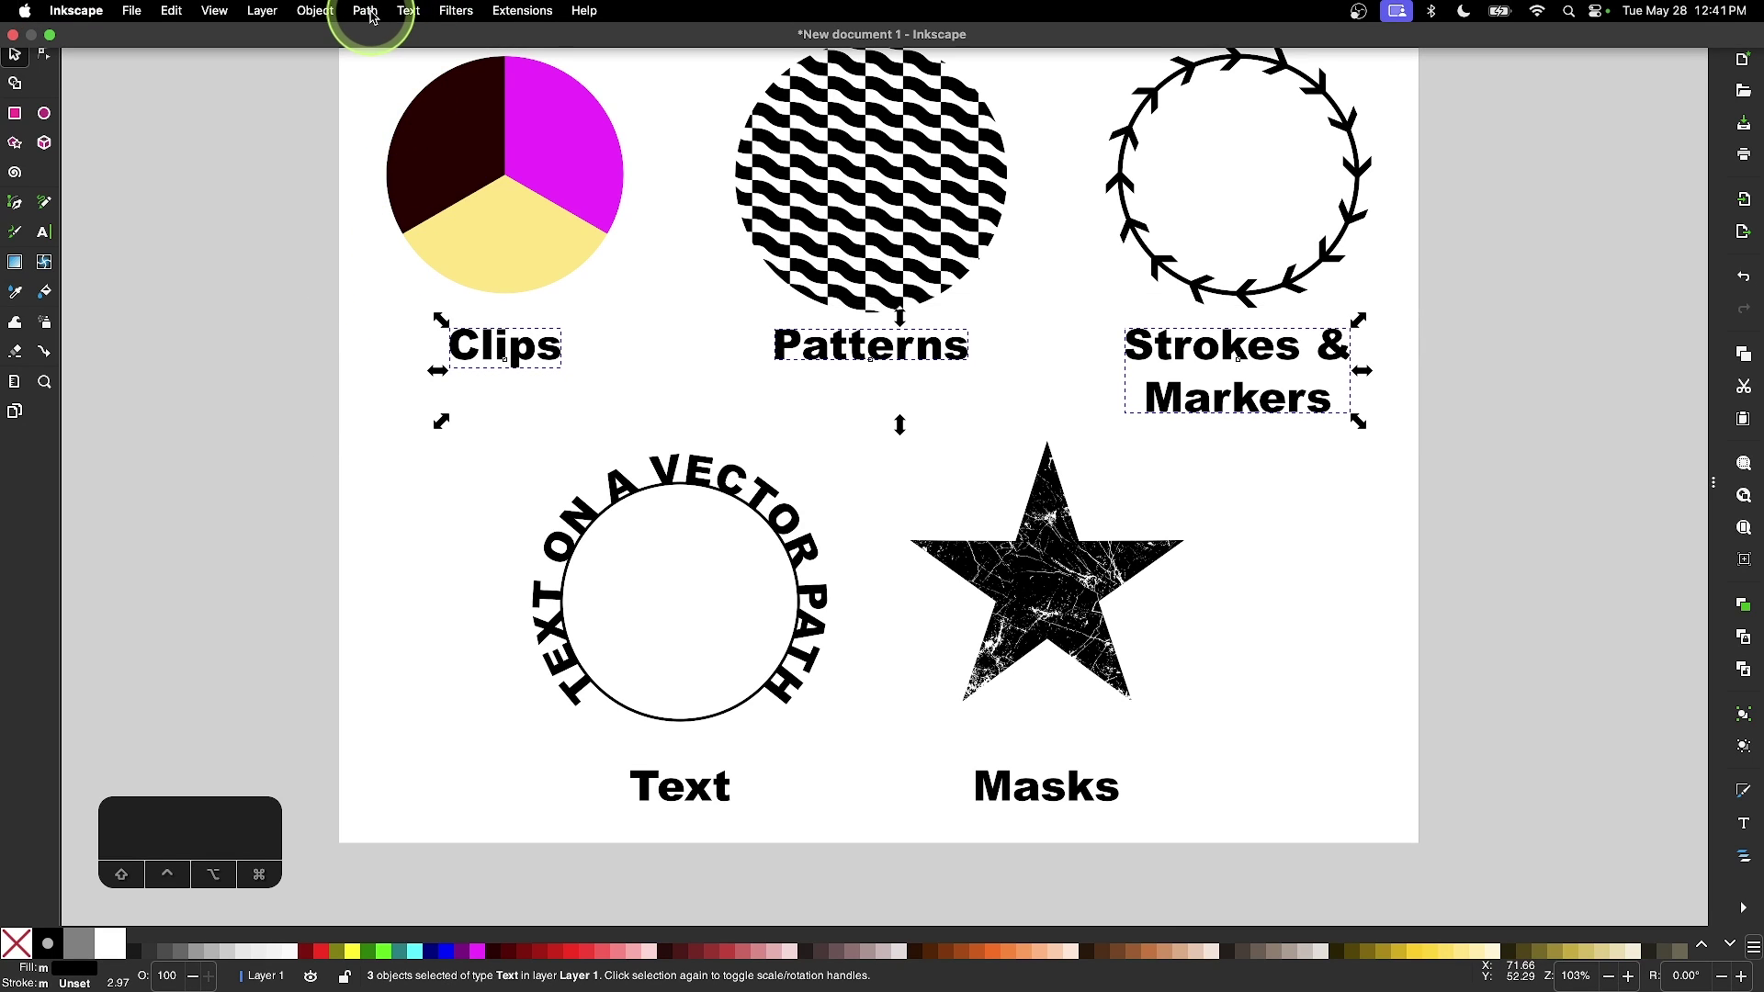
pyautogui.click(366, 11)
pyautogui.click(372, 41)
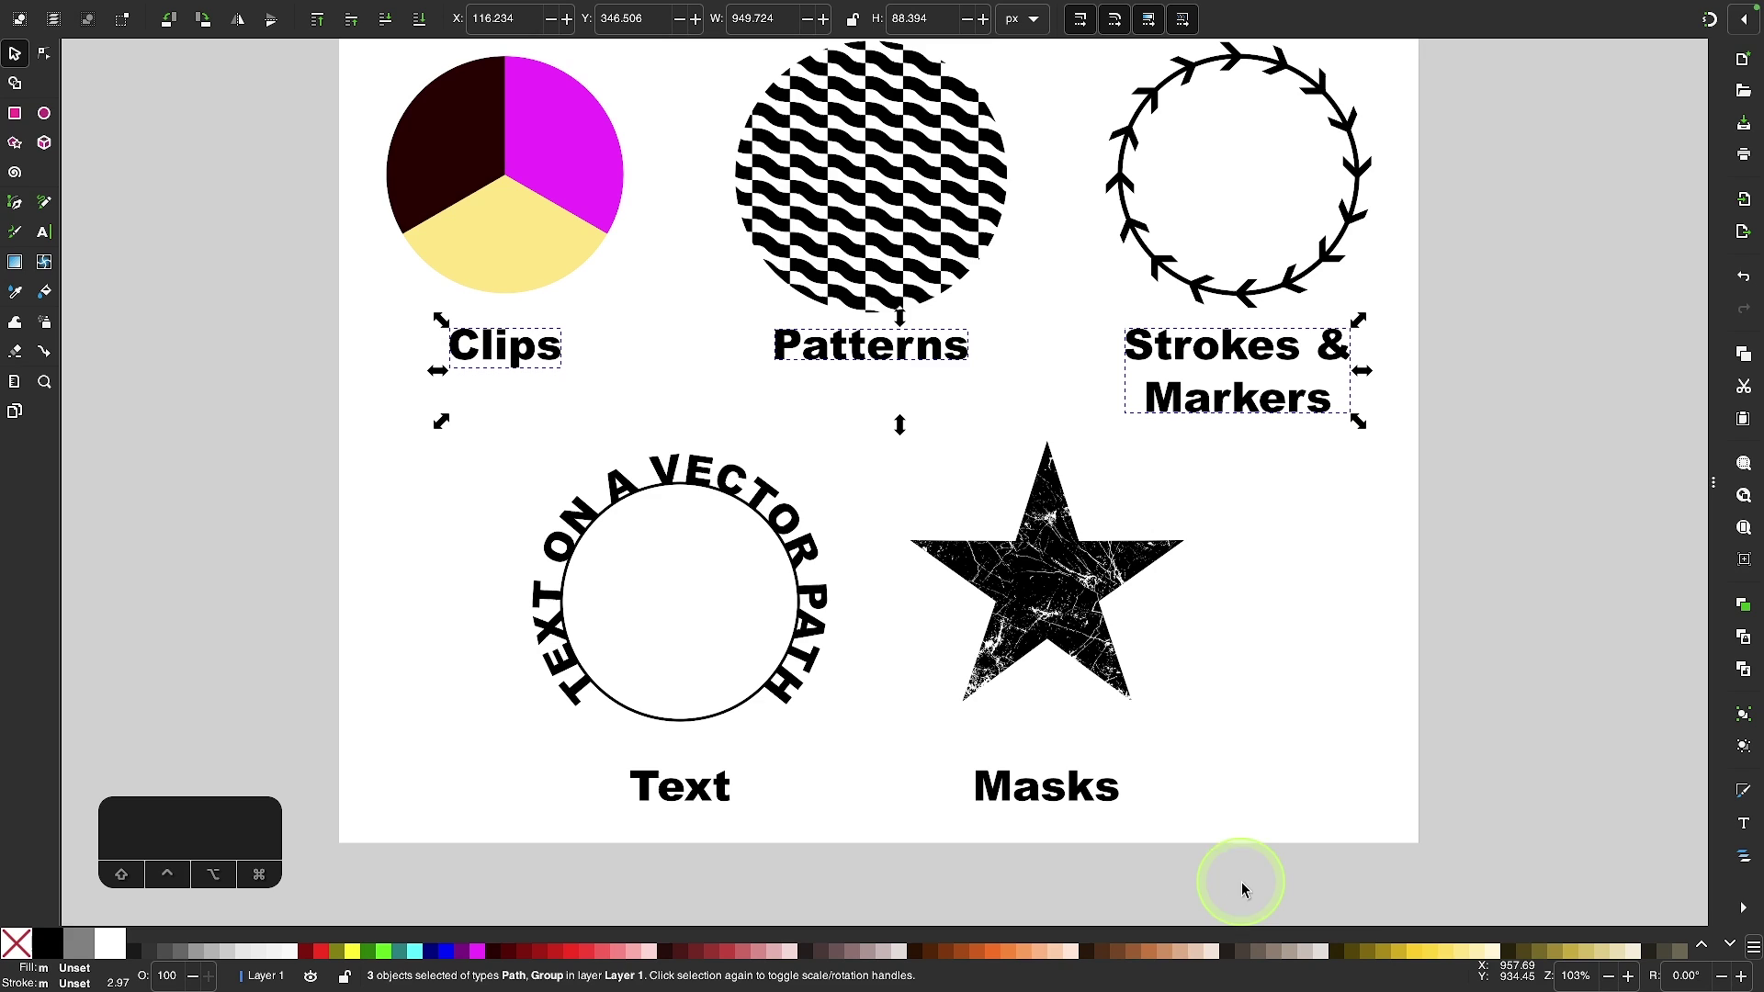
# Convert the Text and Masks labels into paths, then clear the selection.
pyautogui.moveTo(1229, 873); pyautogui.dragTo(581, 779)
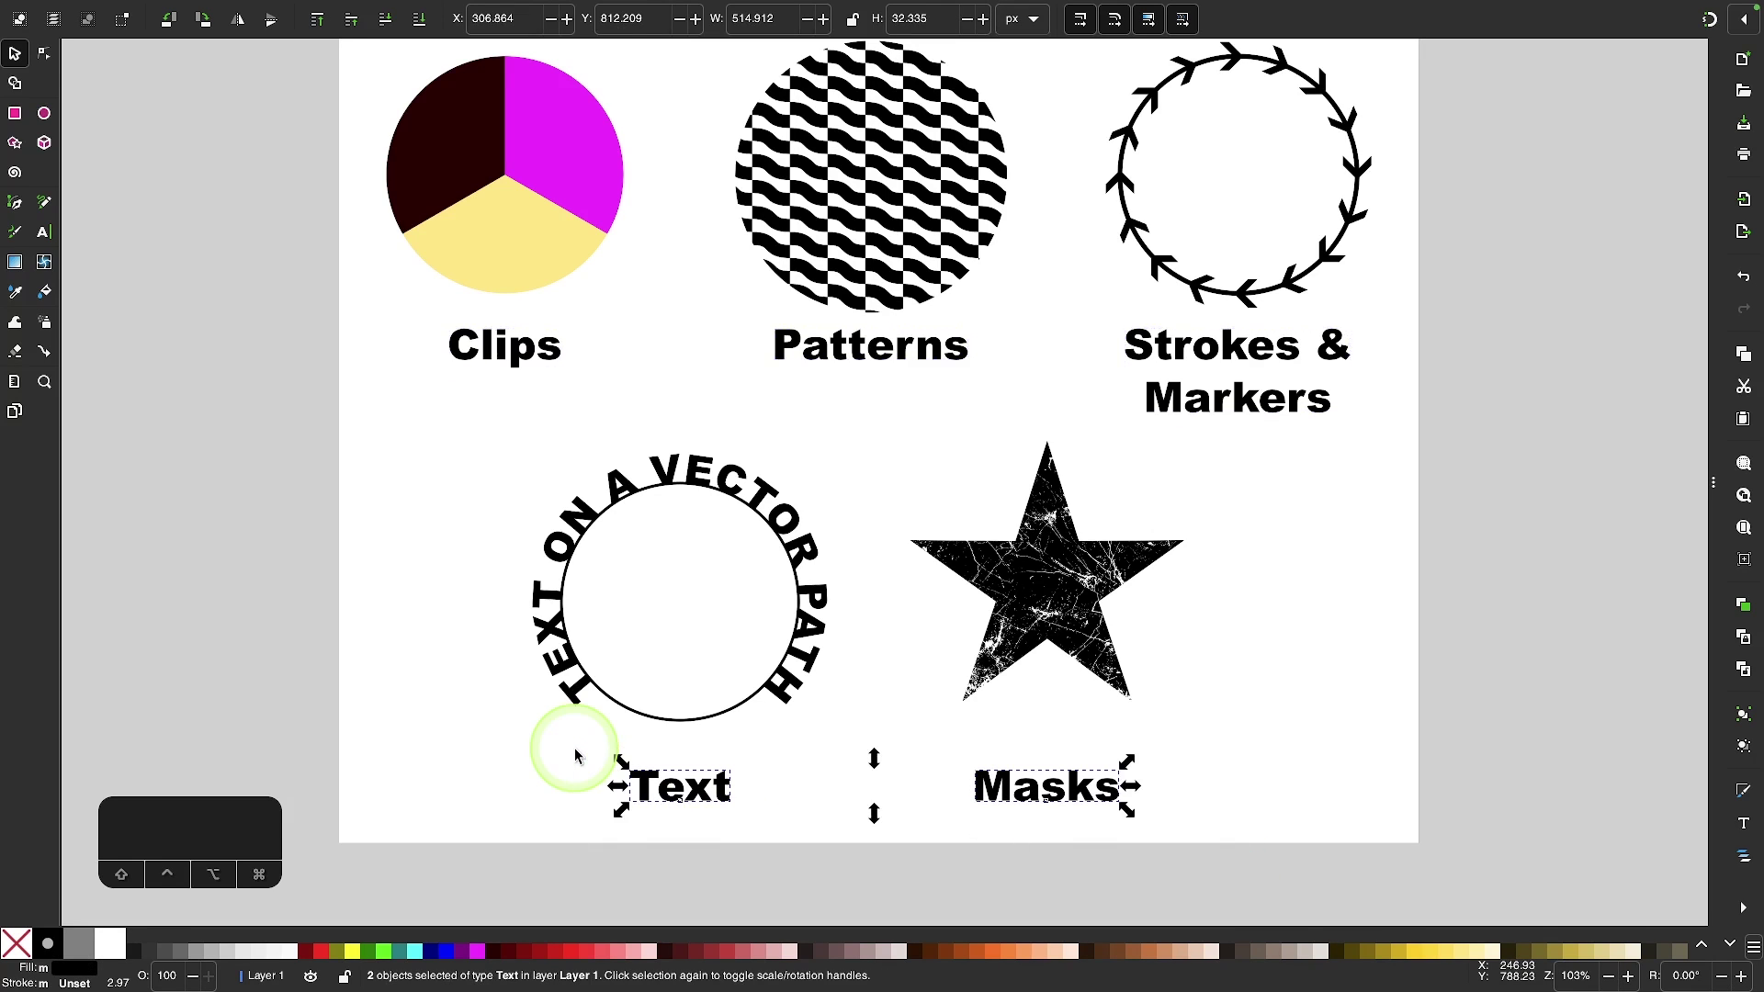
pyautogui.click(365, 11)
pyautogui.click(367, 37)
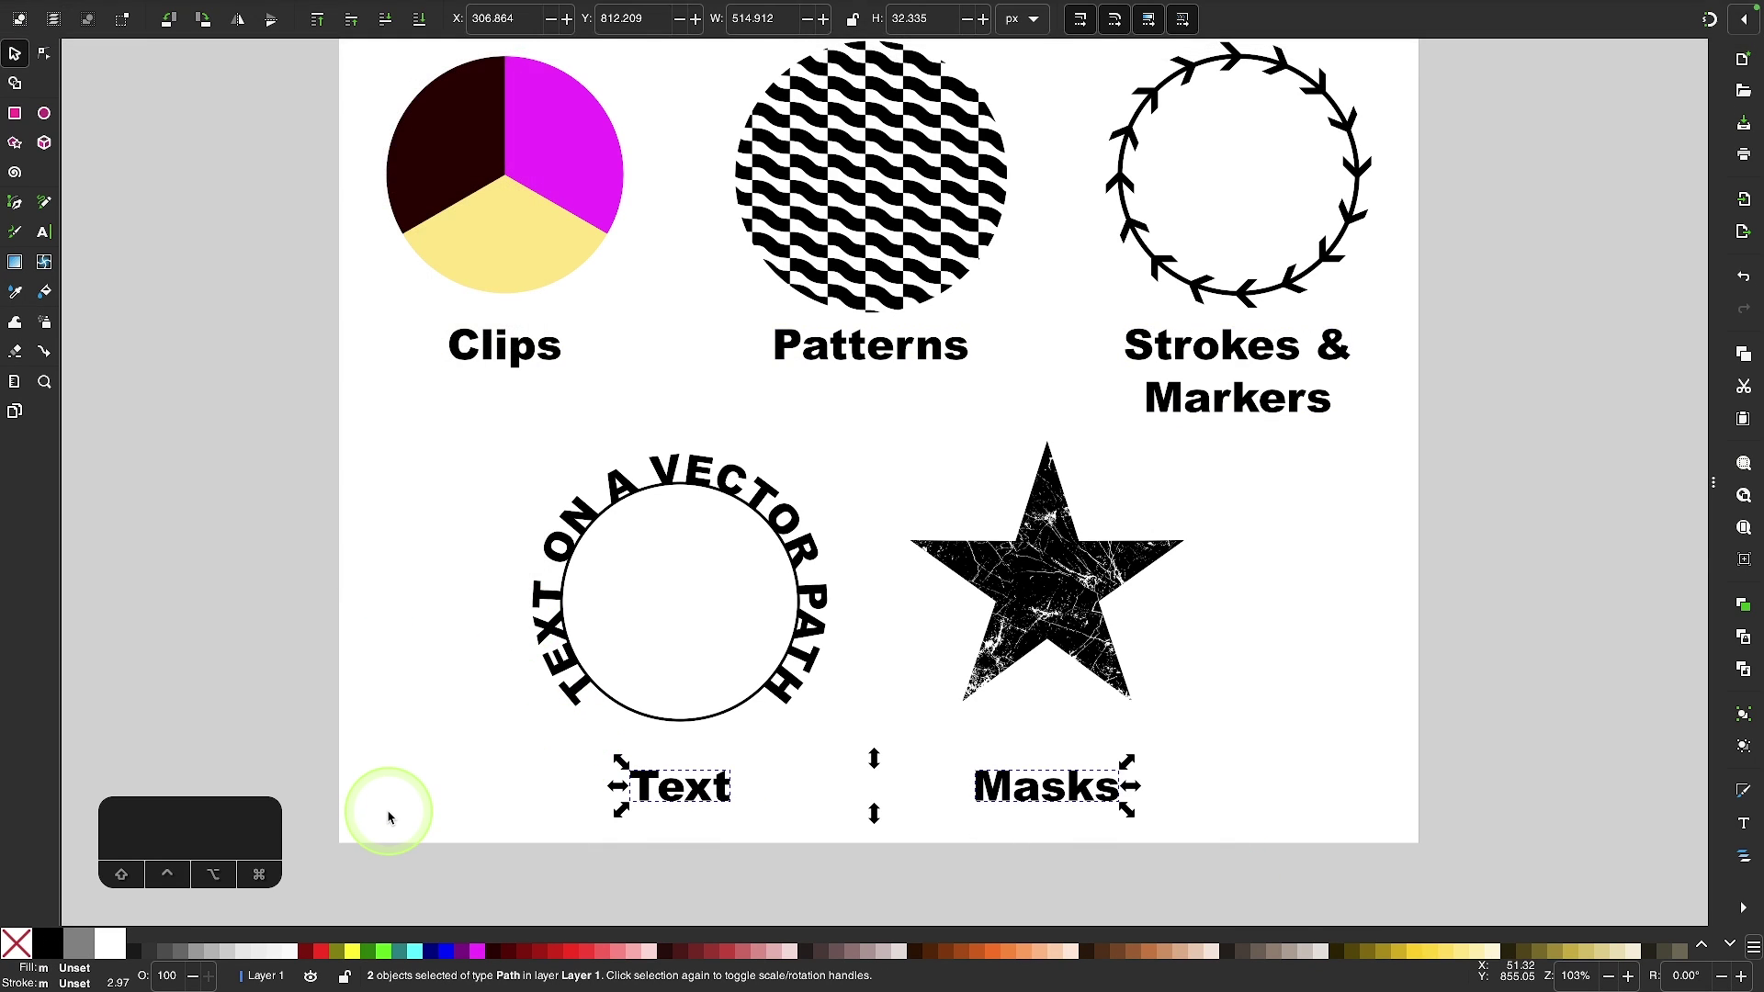
pyautogui.scroll(1, 386, 809)
pyautogui.click(448, 569)
# Convert the curved text-on-path into a plain path with Object to Path.
pyautogui.hscroll(2, 448, 568)
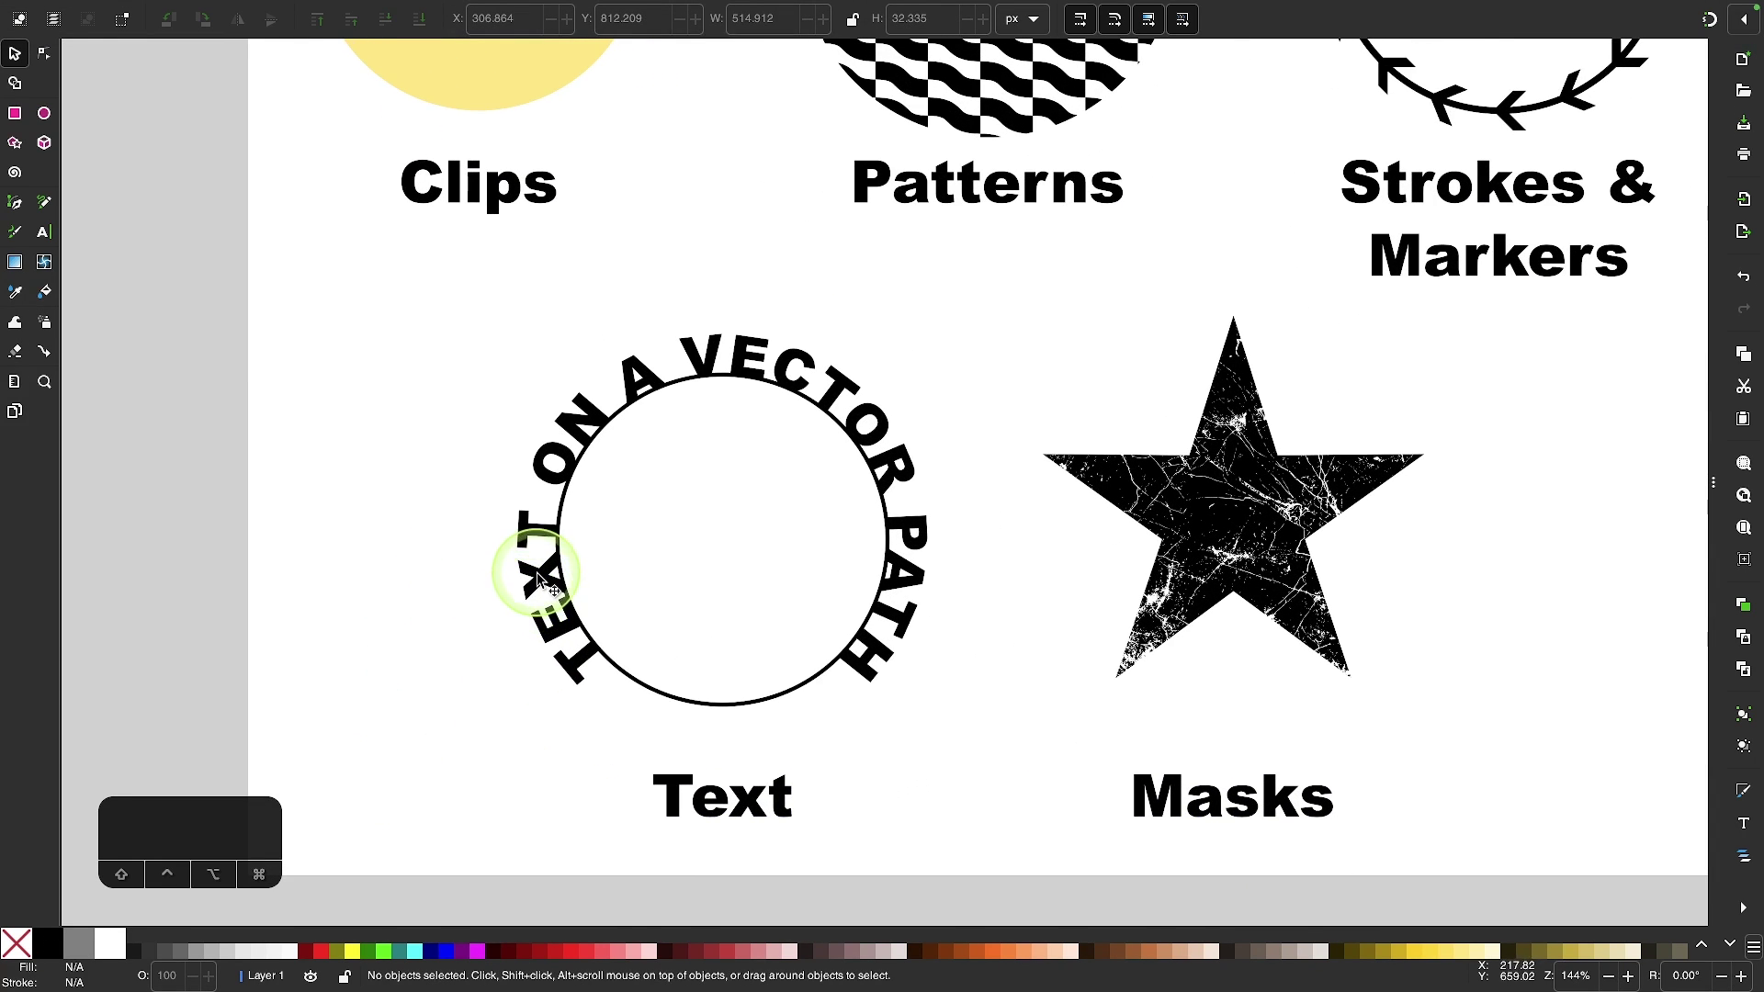
pyautogui.click(538, 575)
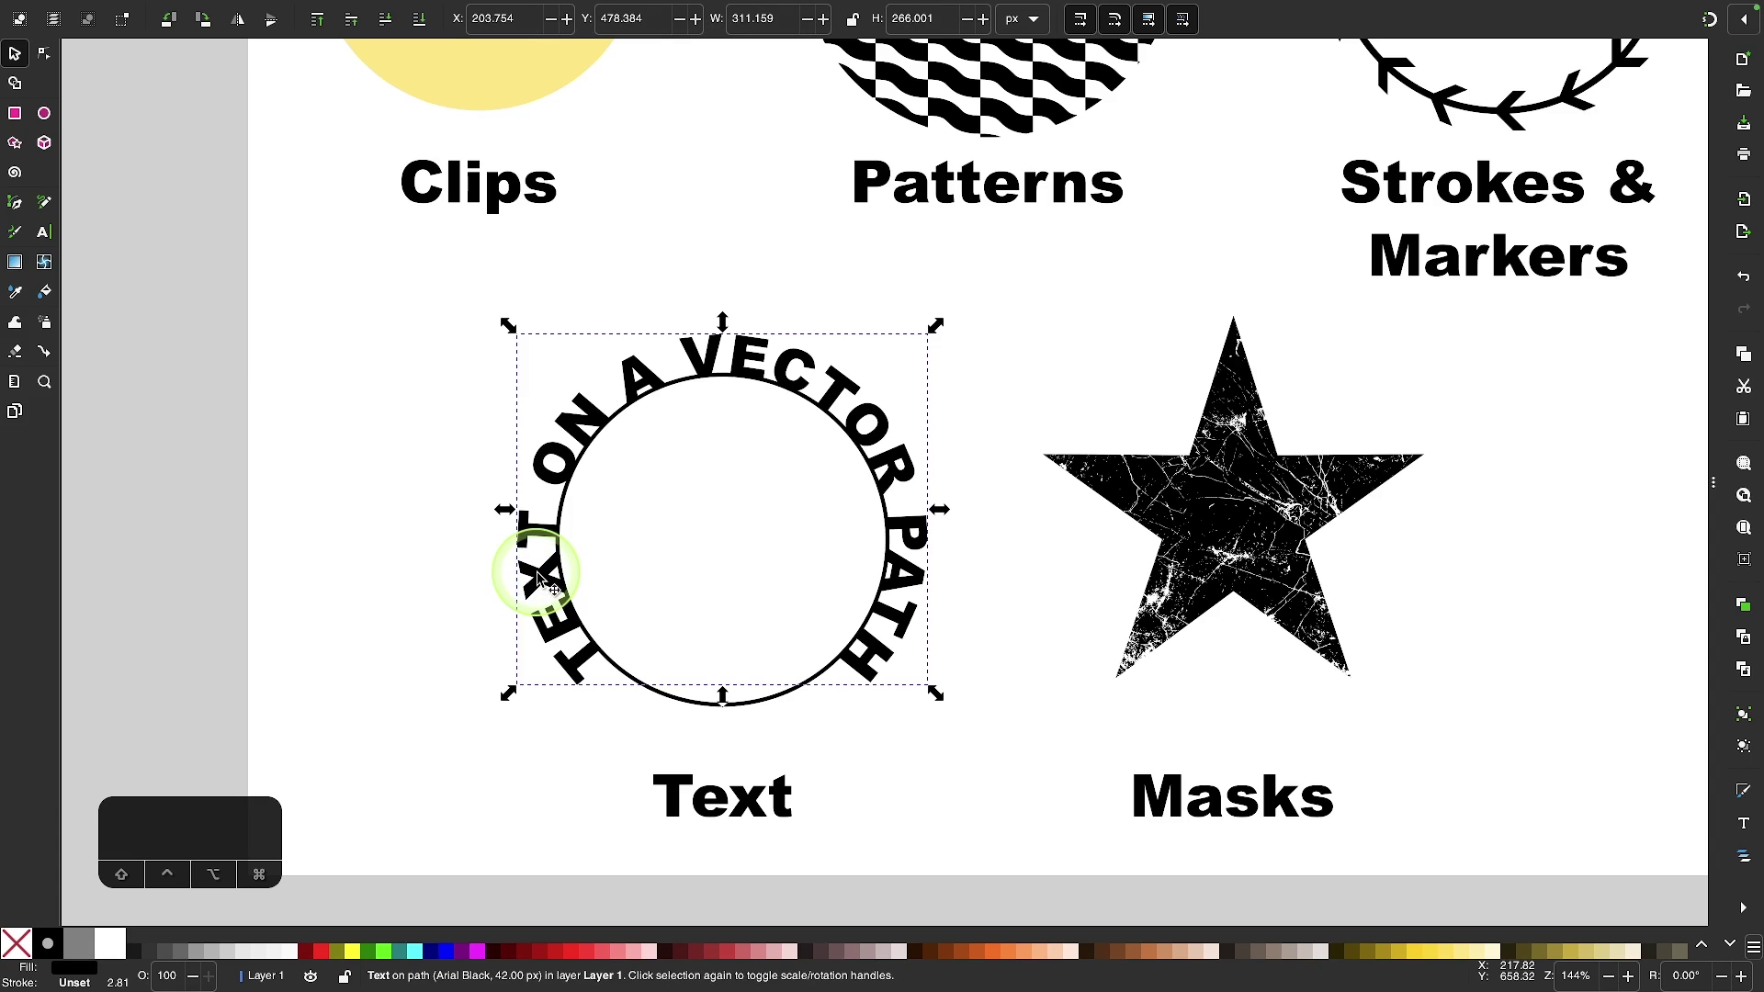
pyautogui.click(374, 16)
pyautogui.click(384, 37)
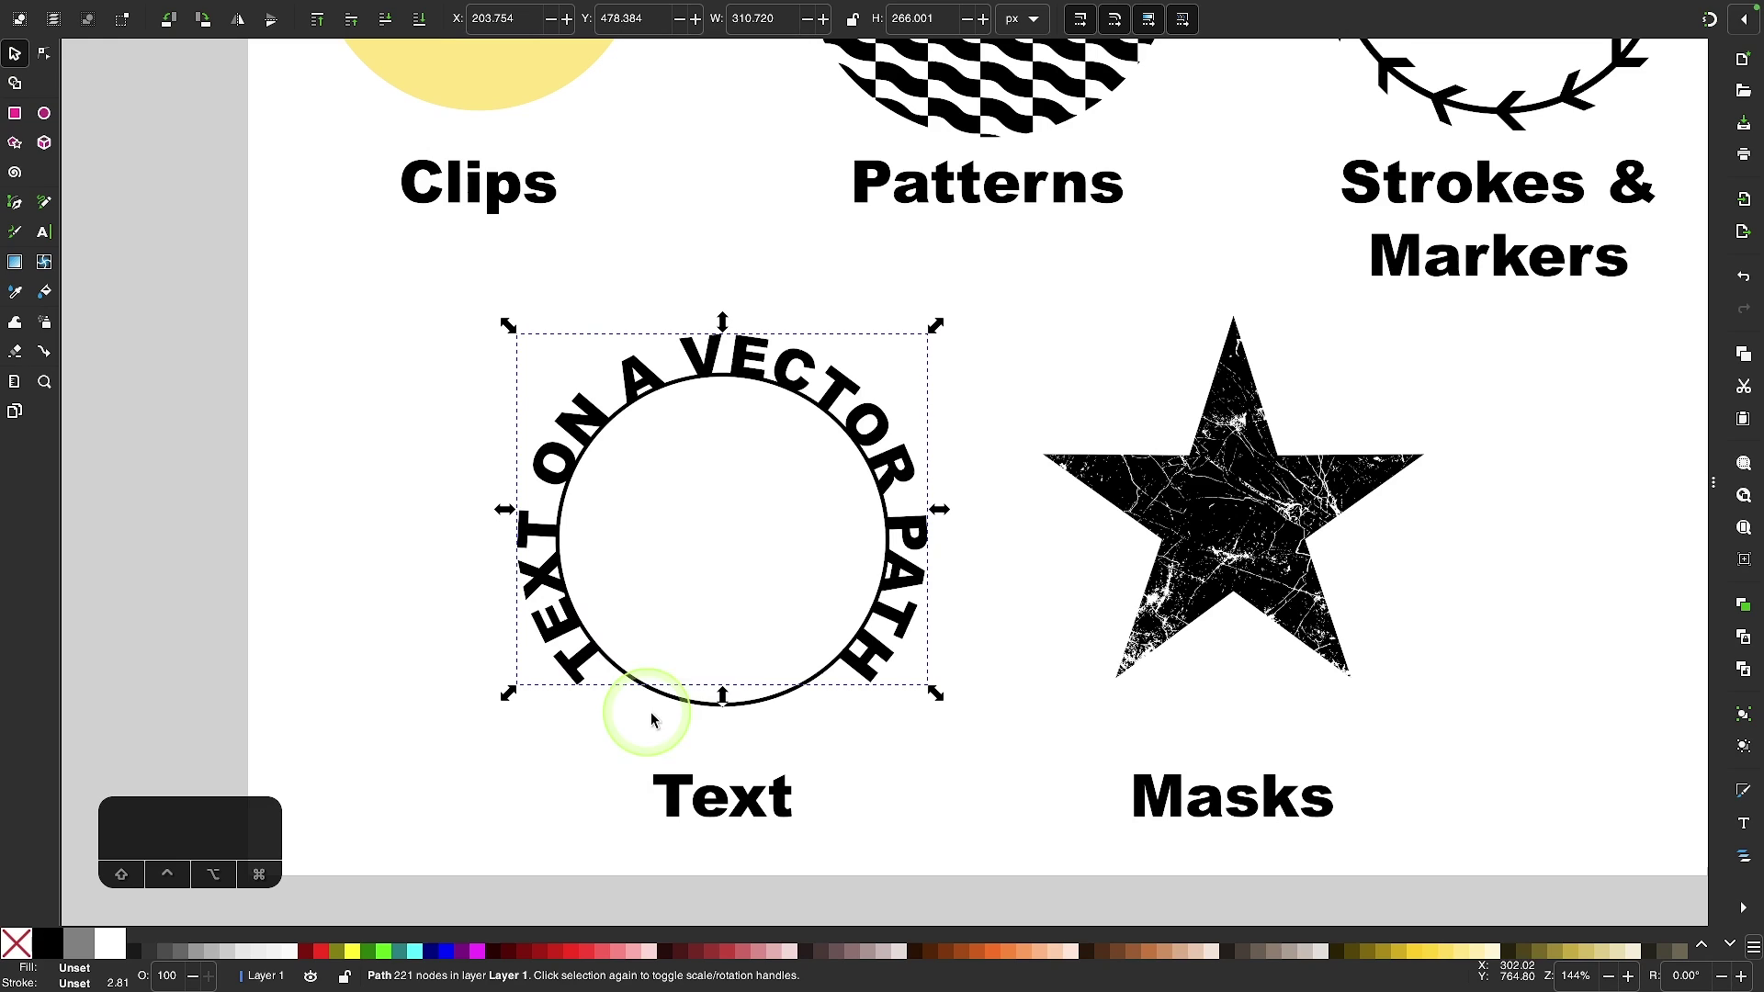
# Turn the circle's outline under the curved text into a filled path with Stroke to Path.
pyautogui.click(701, 705)
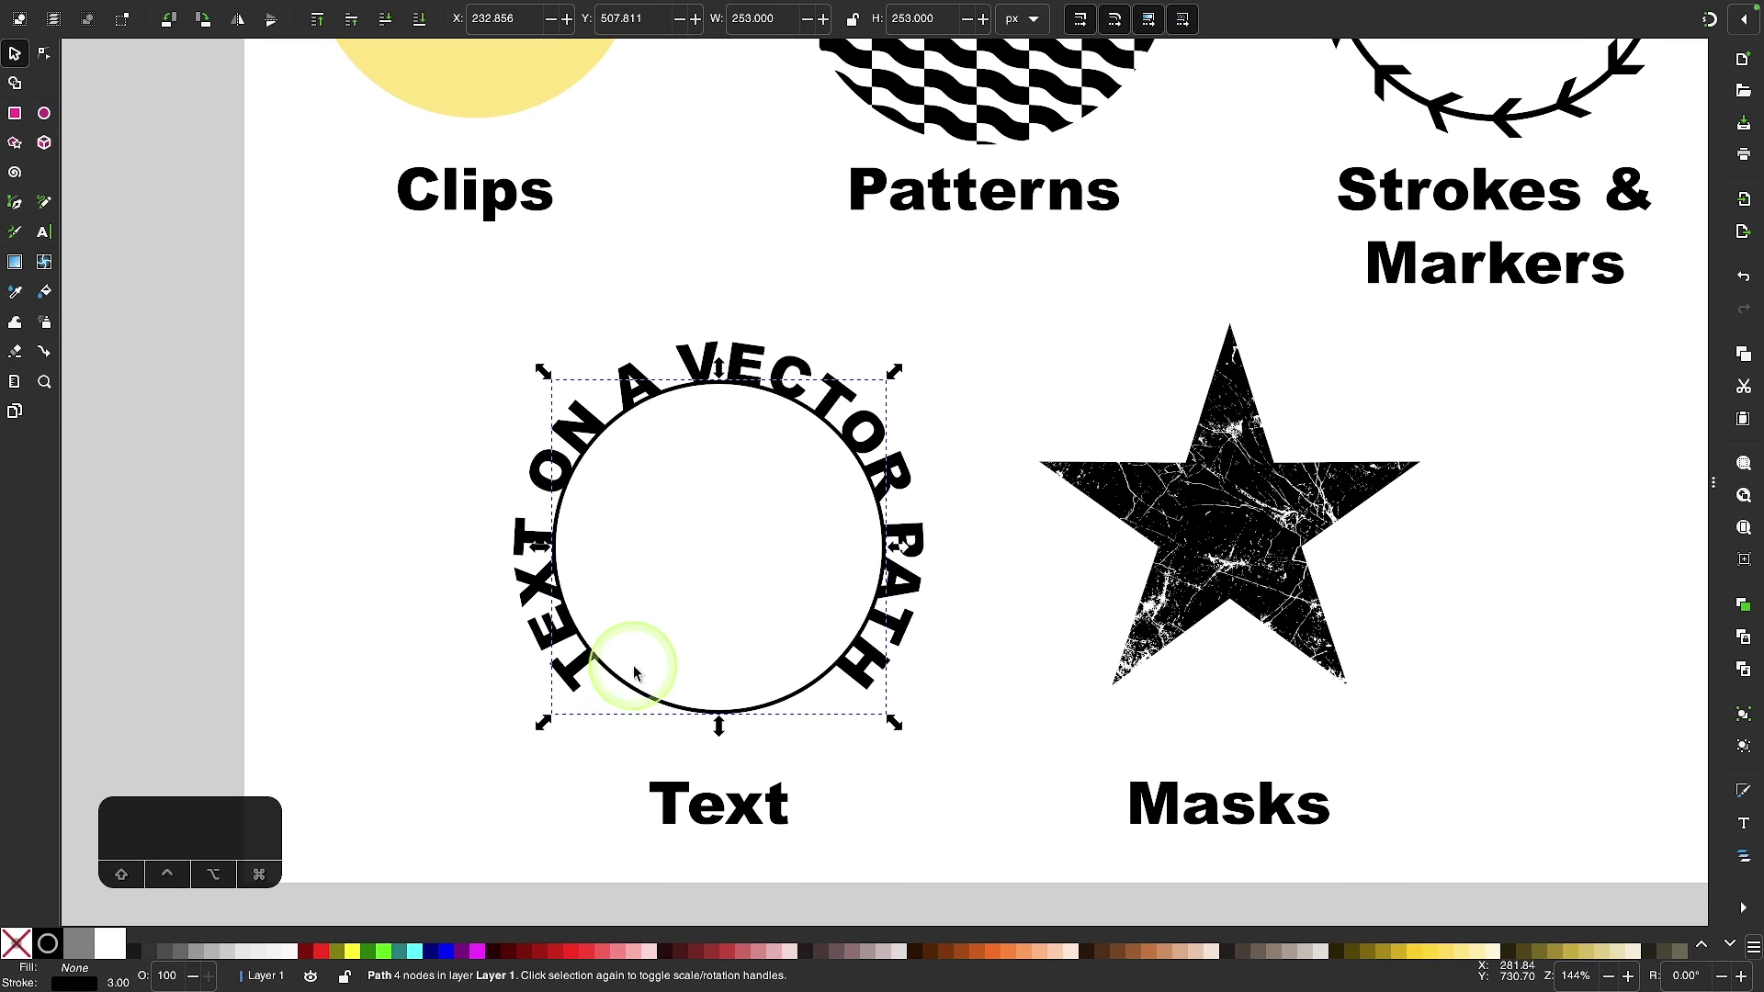
pyautogui.click(363, 11)
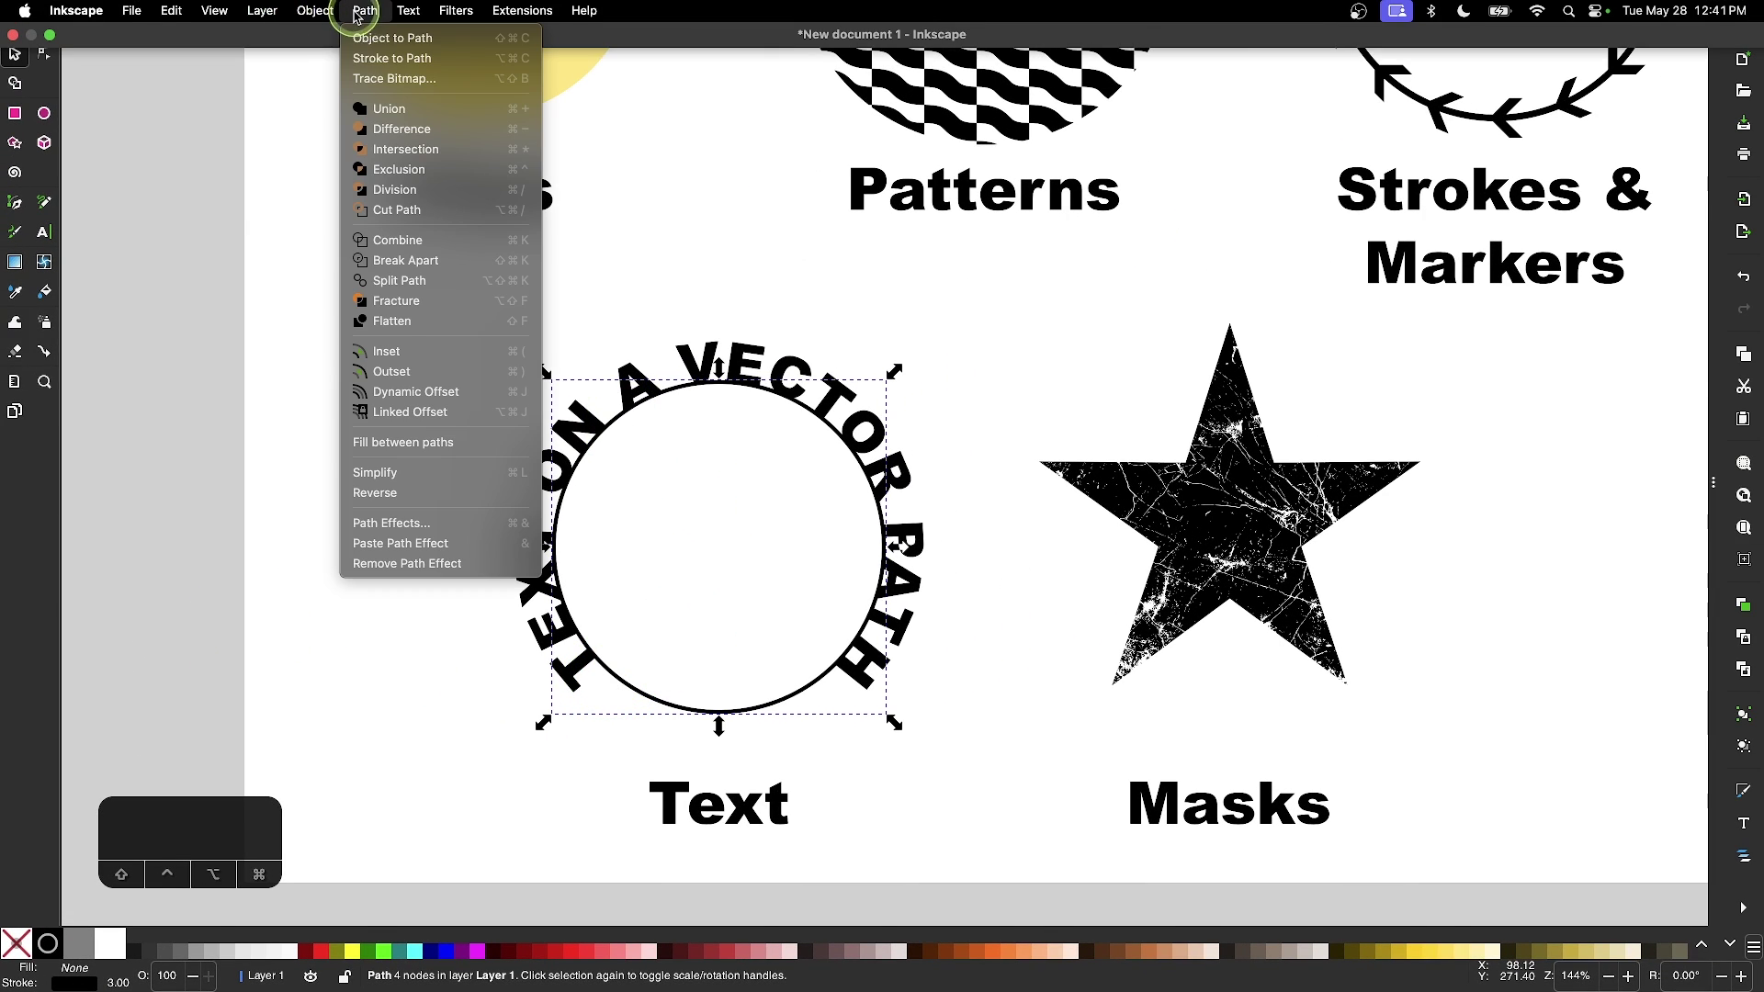
pyautogui.click(387, 60)
pyautogui.scroll(-2, 839, 484)
pyautogui.hscroll(4, 839, 484)
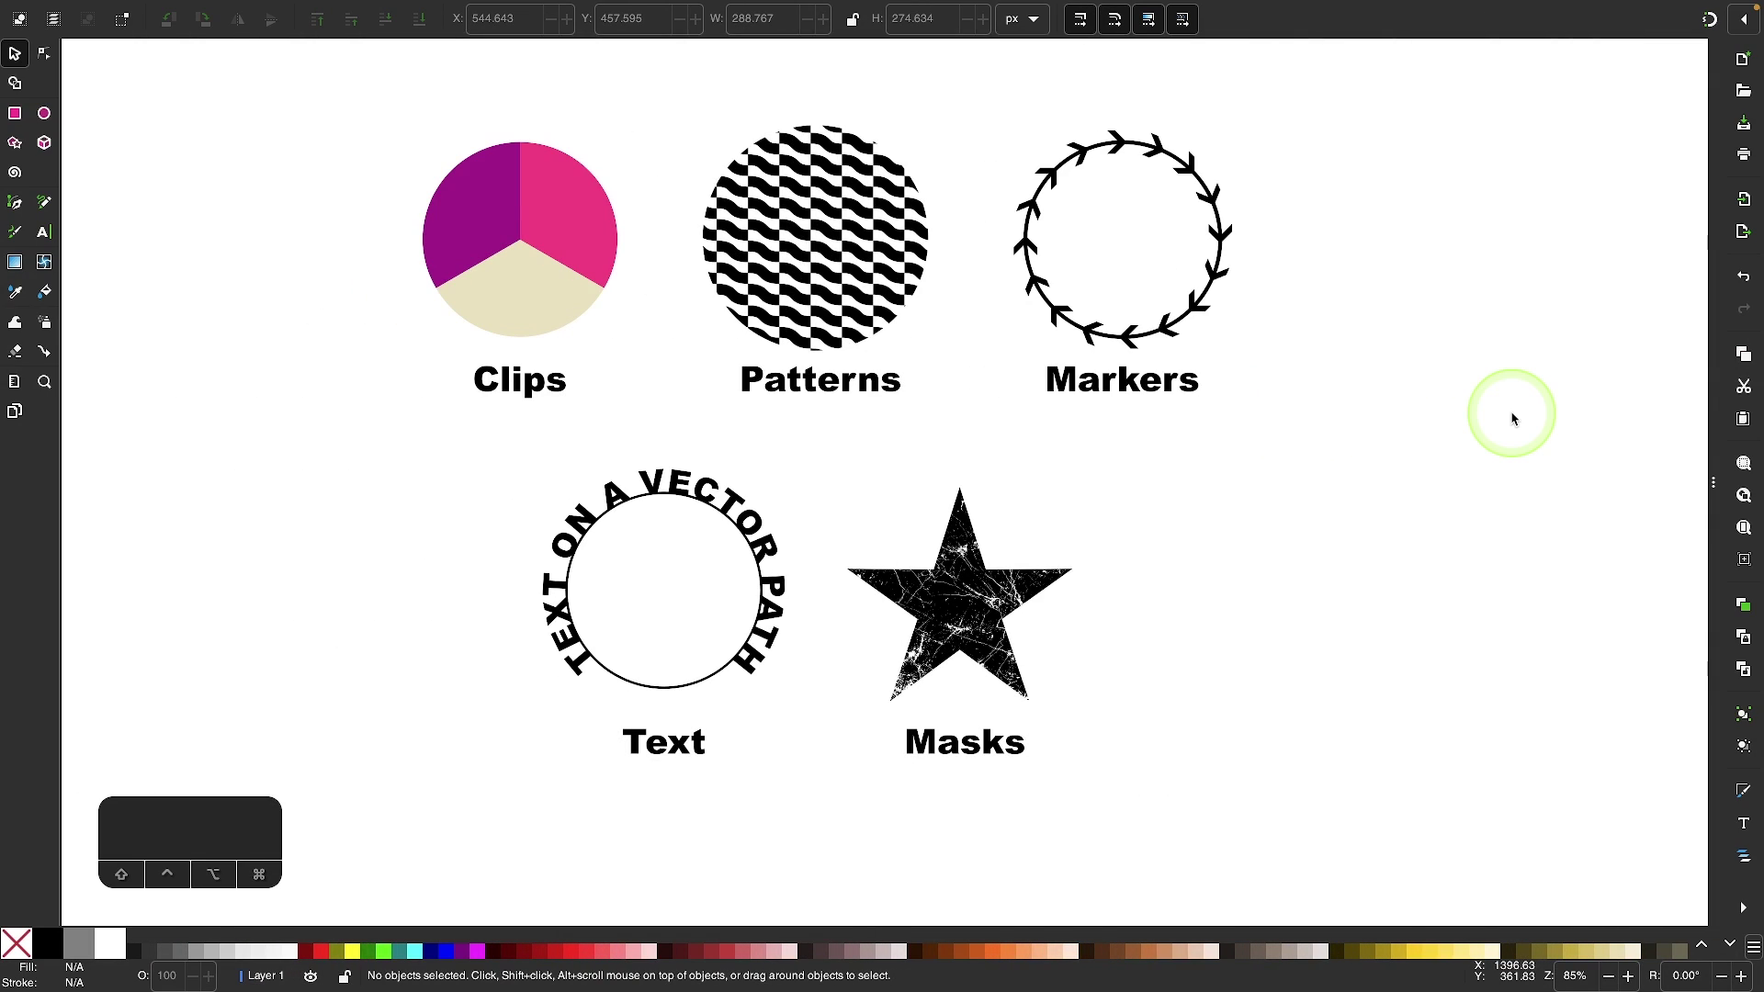
# Select the masked star in the Masks sample and nudge it slightly down and left.
pyautogui.scroll(-3, 1008, 615)
pyautogui.hscroll(1, 1008, 616)
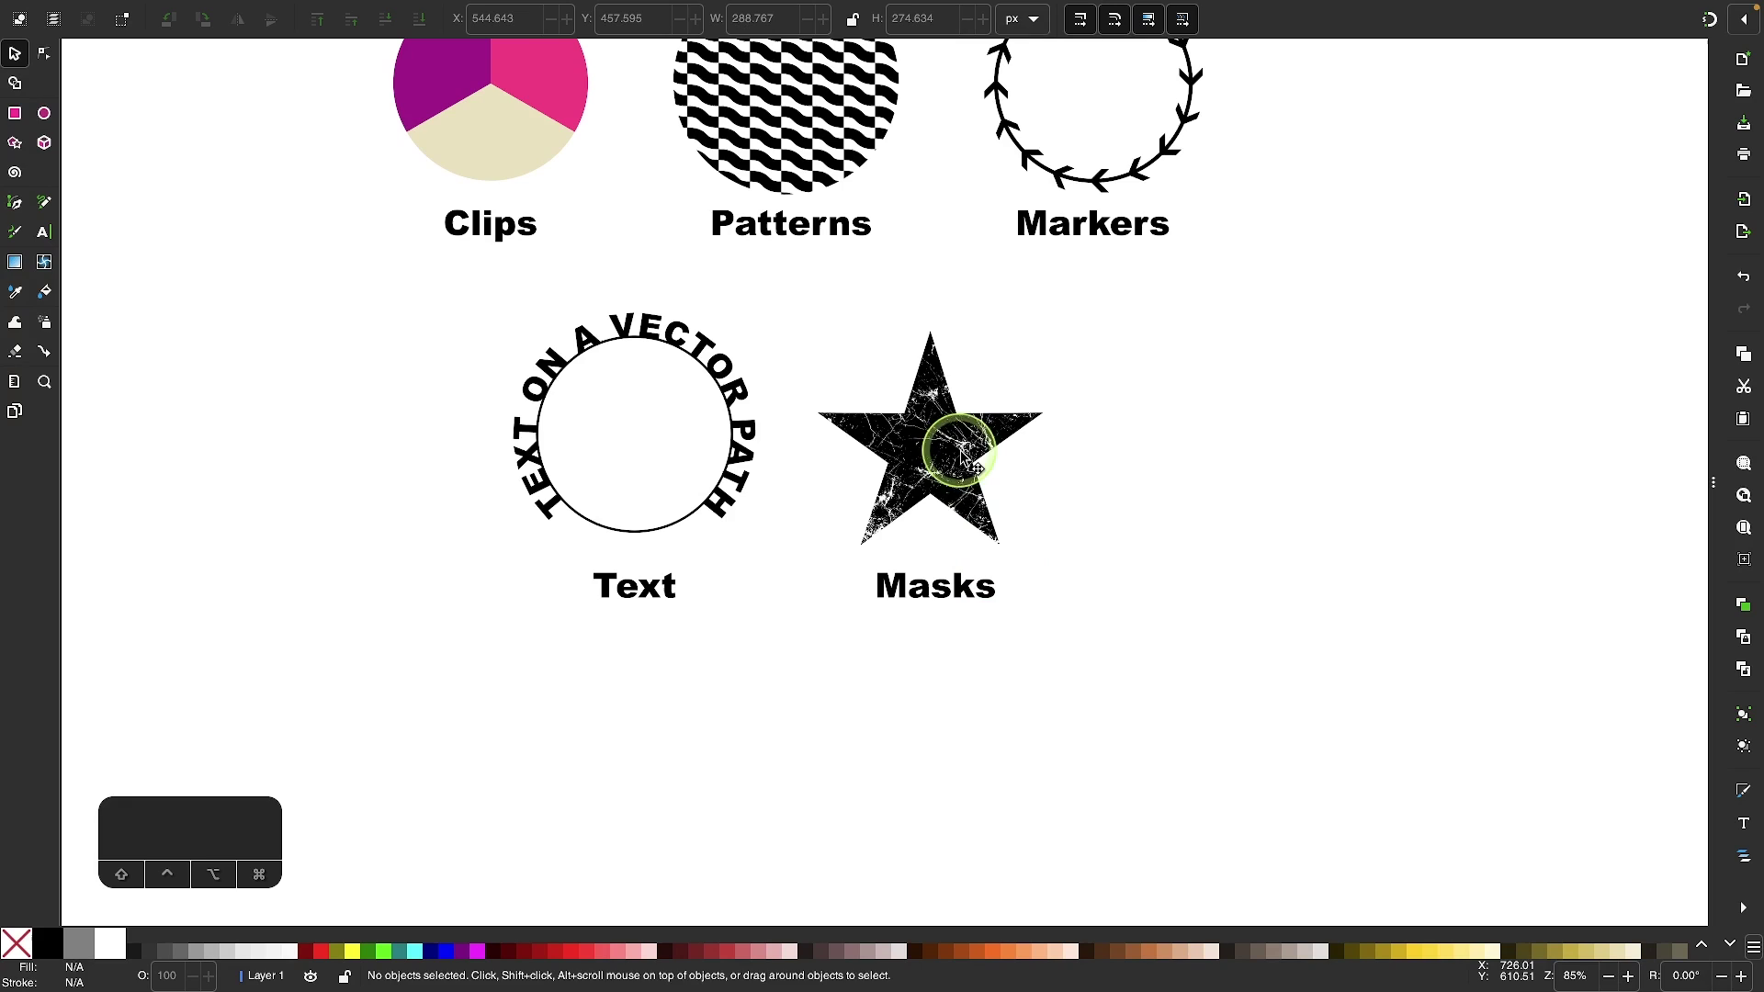
pyautogui.moveTo(961, 454); pyautogui.dragTo(894, 735)
pyautogui.scroll(2, 867, 753)
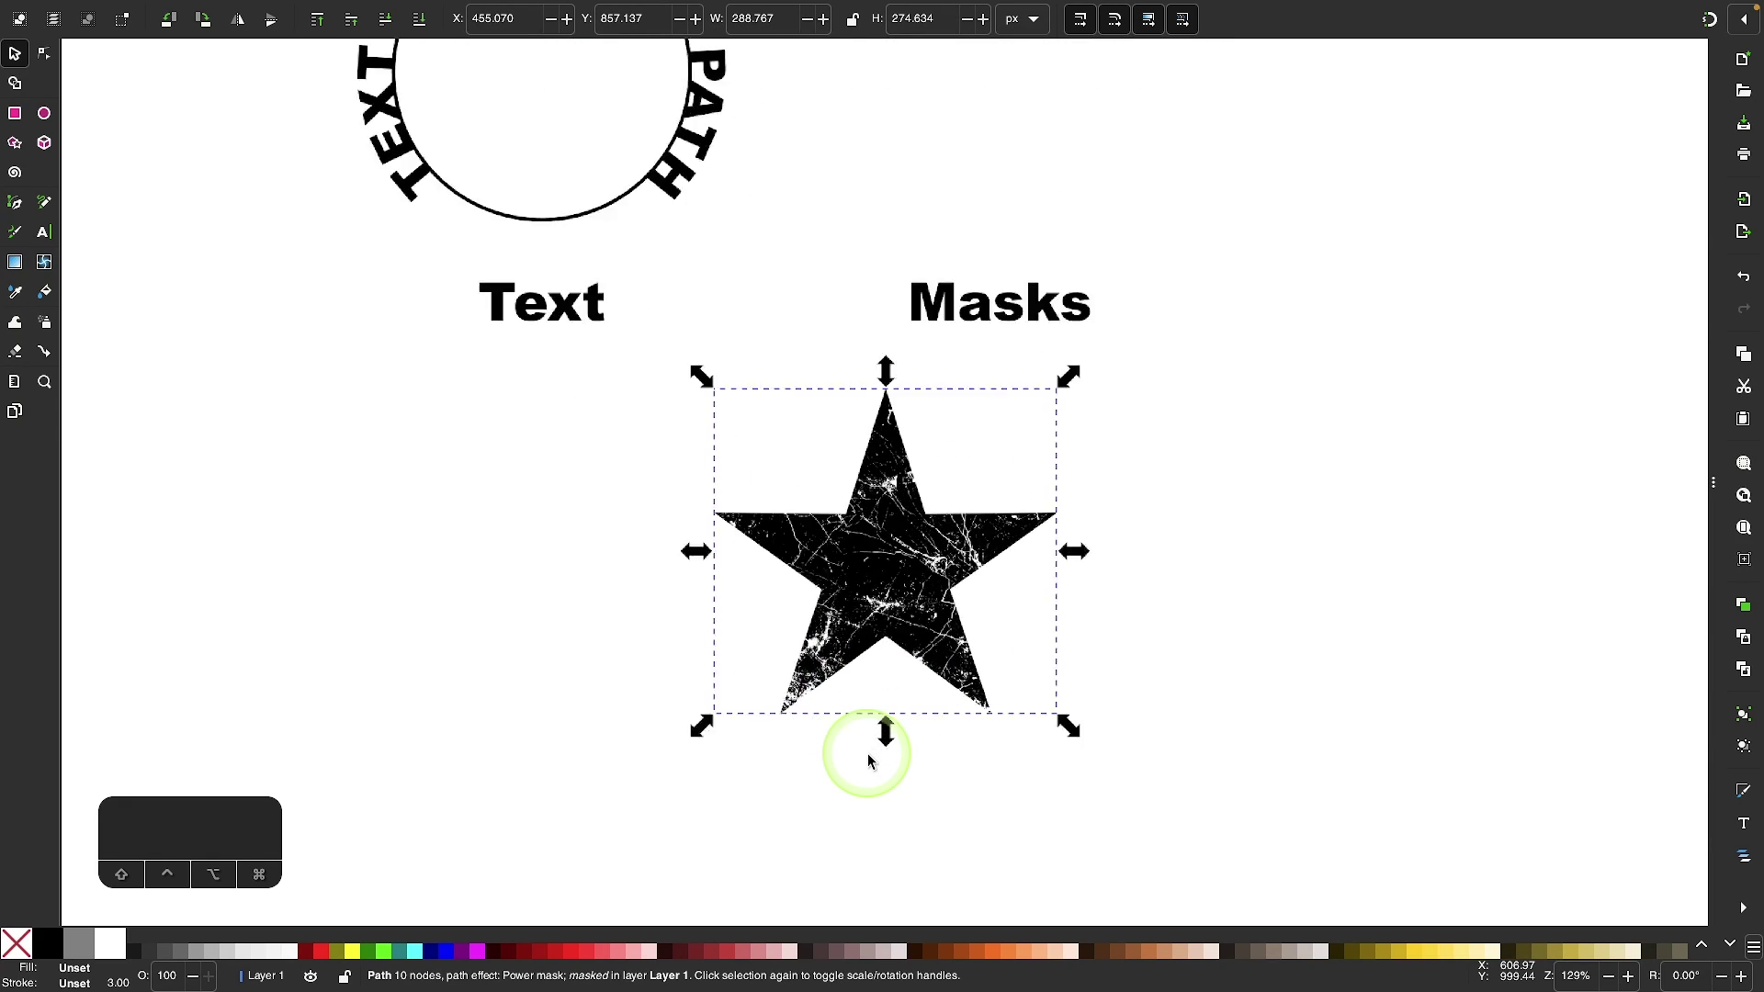
pyautogui.scroll(1, 867, 754)
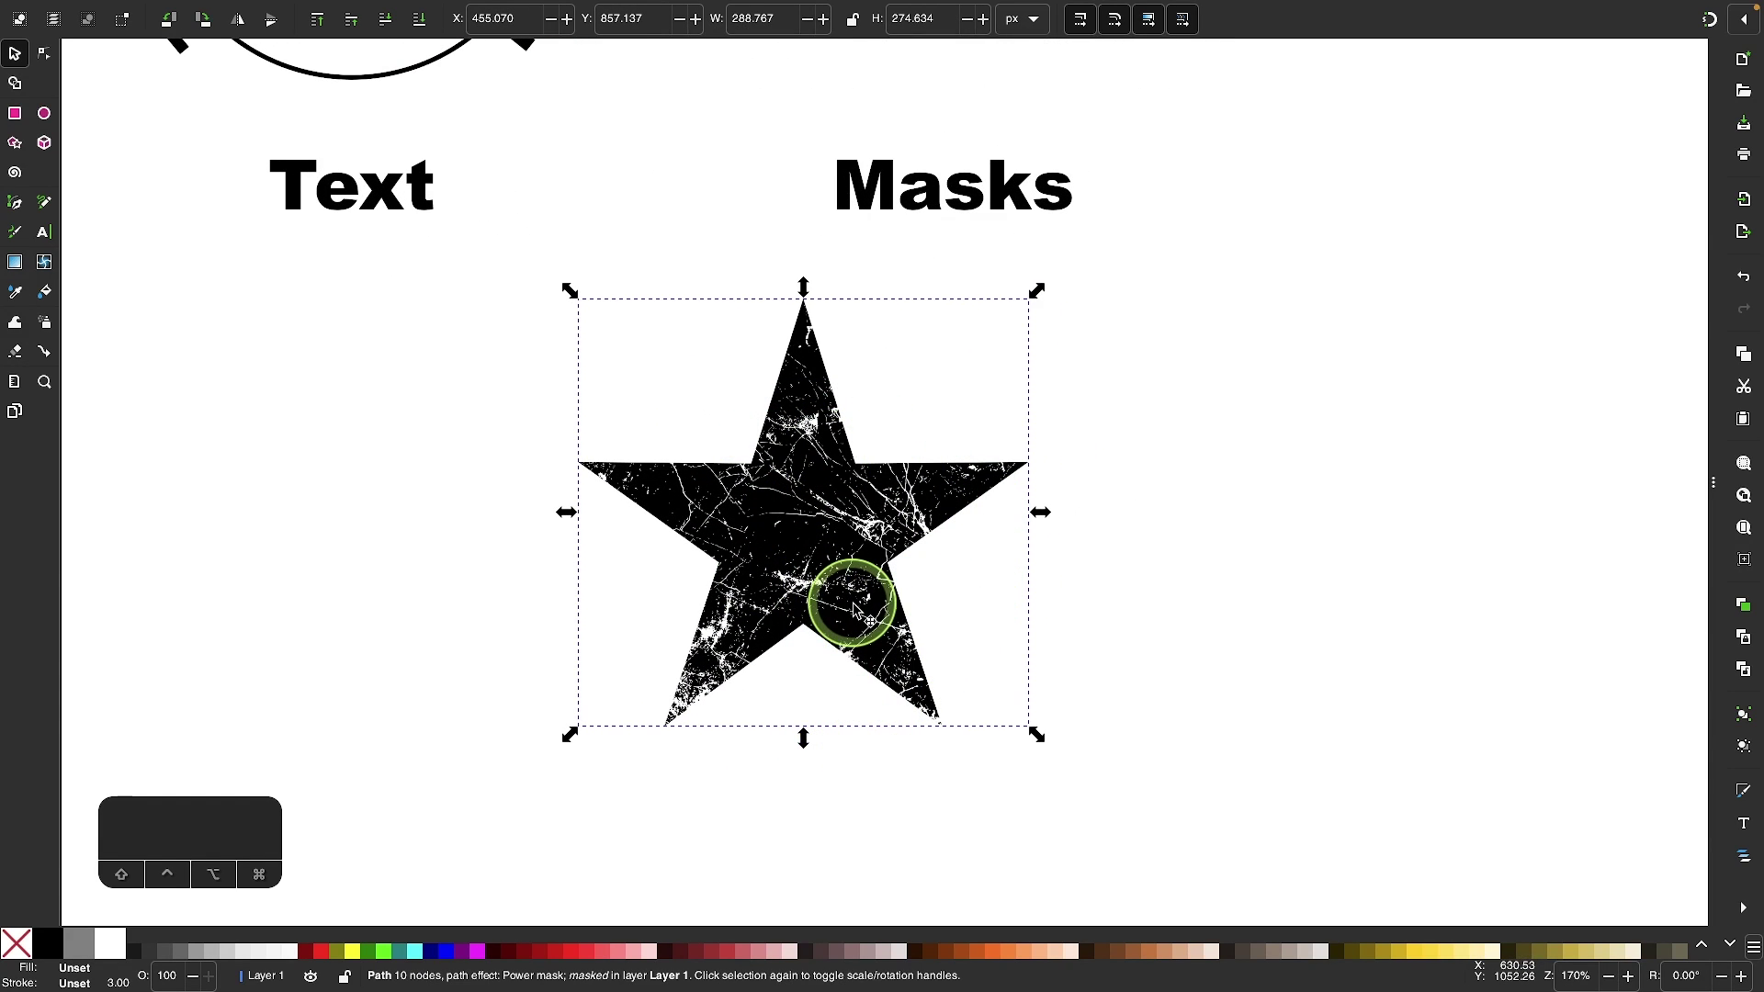
pyautogui.moveTo(852, 554); pyautogui.dragTo(832, 633)
pyautogui.scroll(-2, 832, 634)
pyautogui.hscroll(-1, 832, 634)
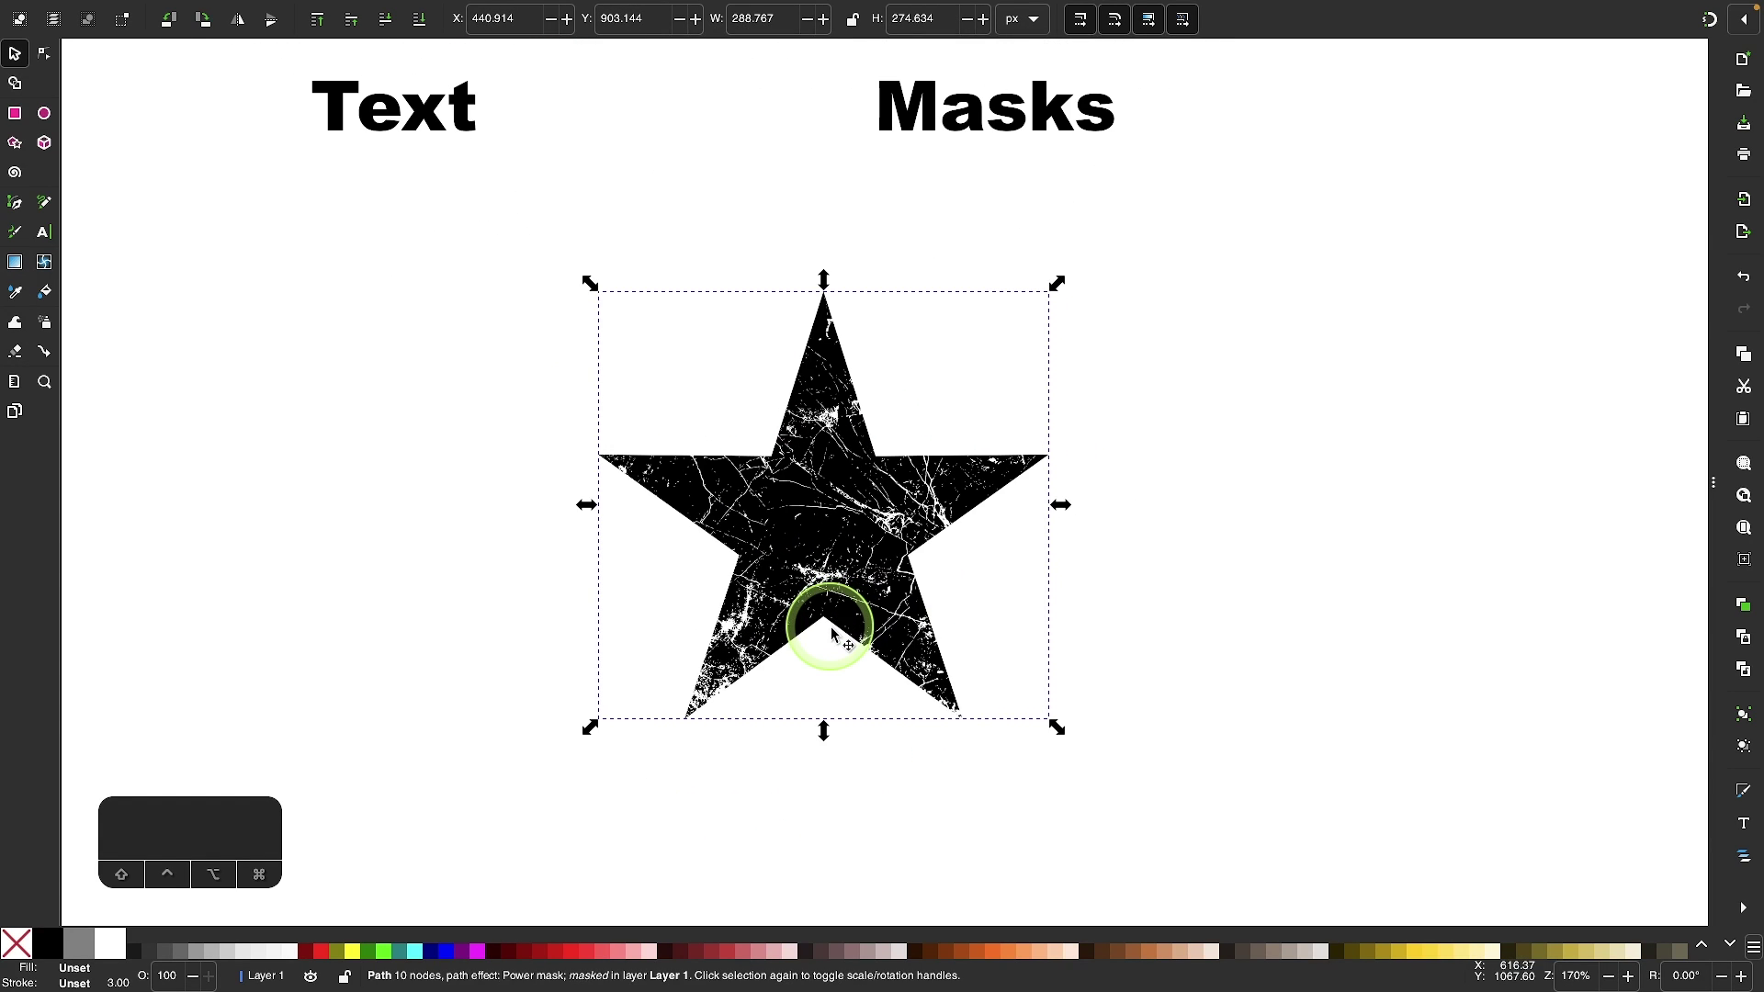
# Release the star's mask and lower the grunge texture group to the bottom.
pyautogui.click(312, 11)
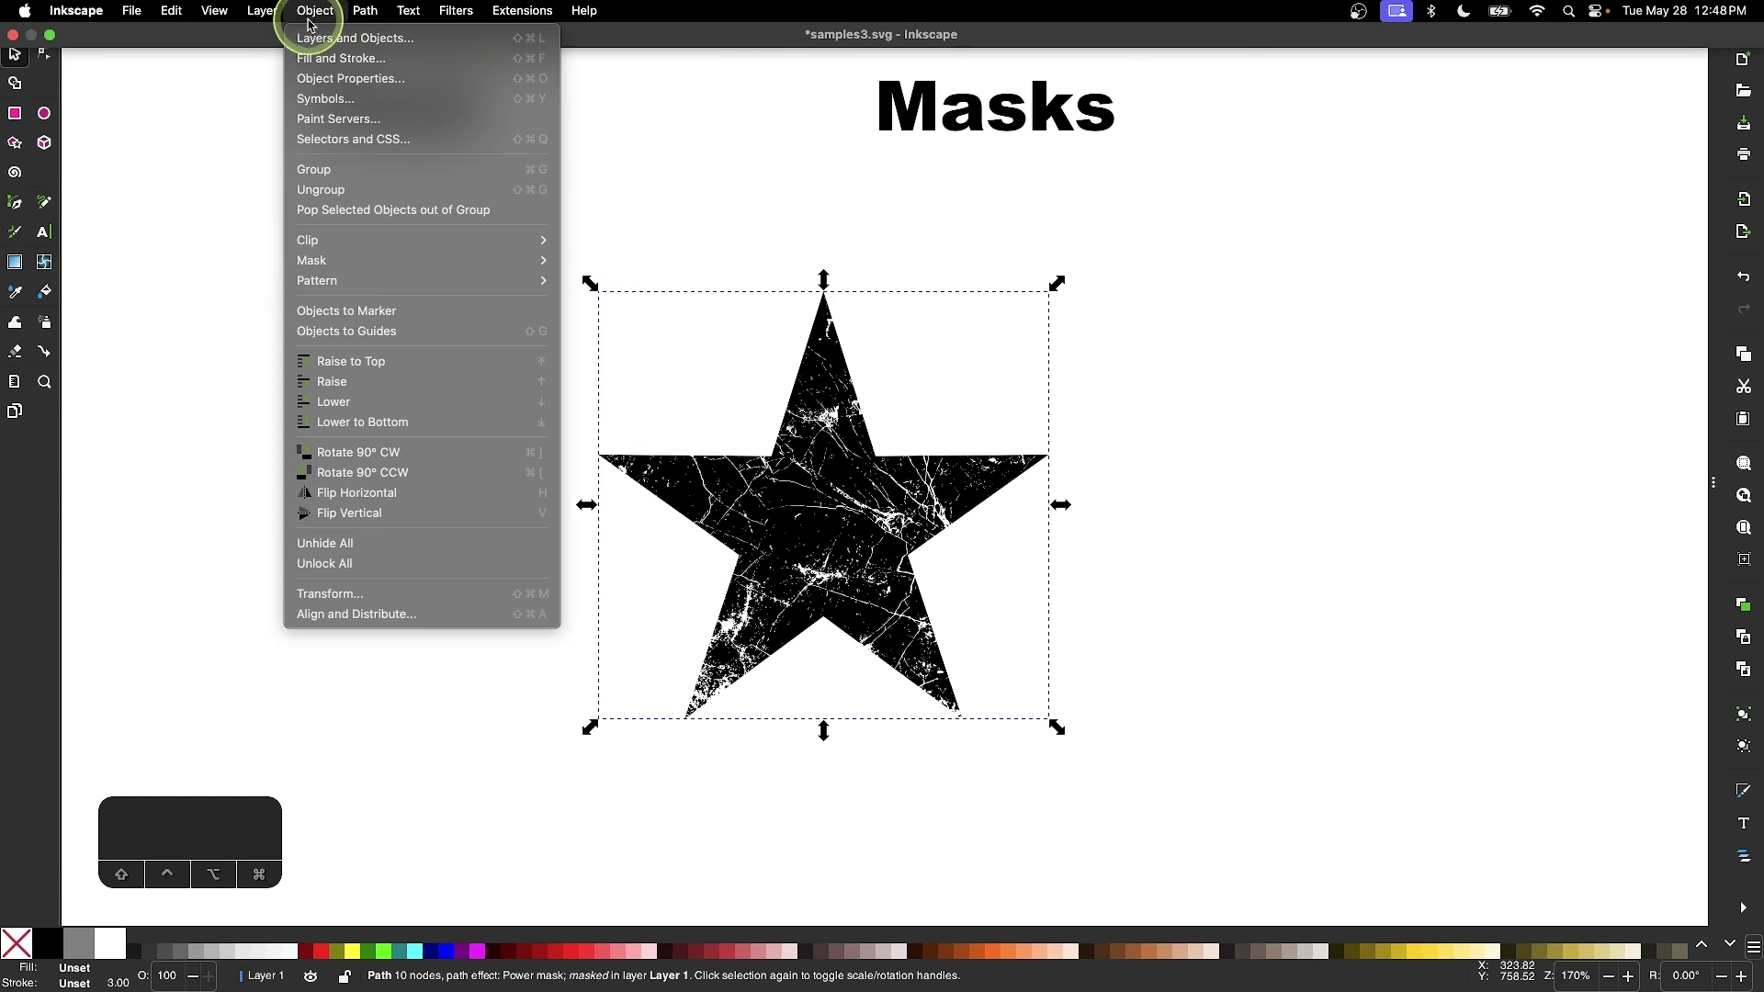
pyautogui.moveTo(473, 262)
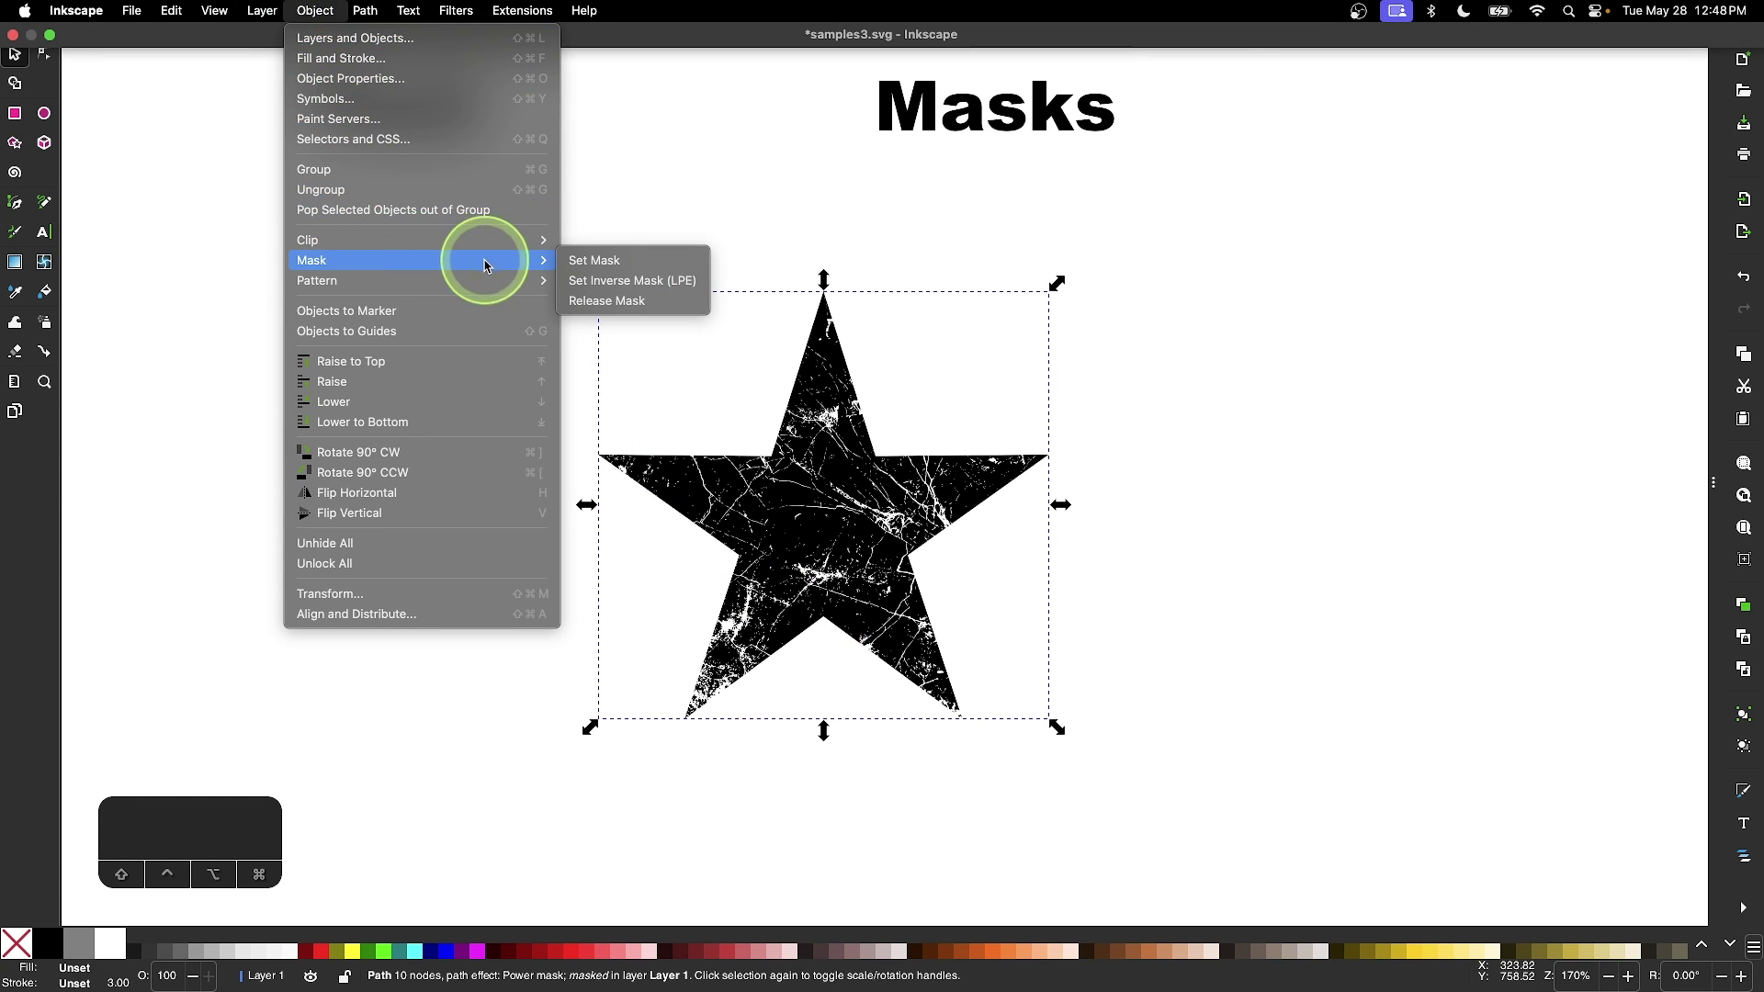
pyautogui.click(607, 301)
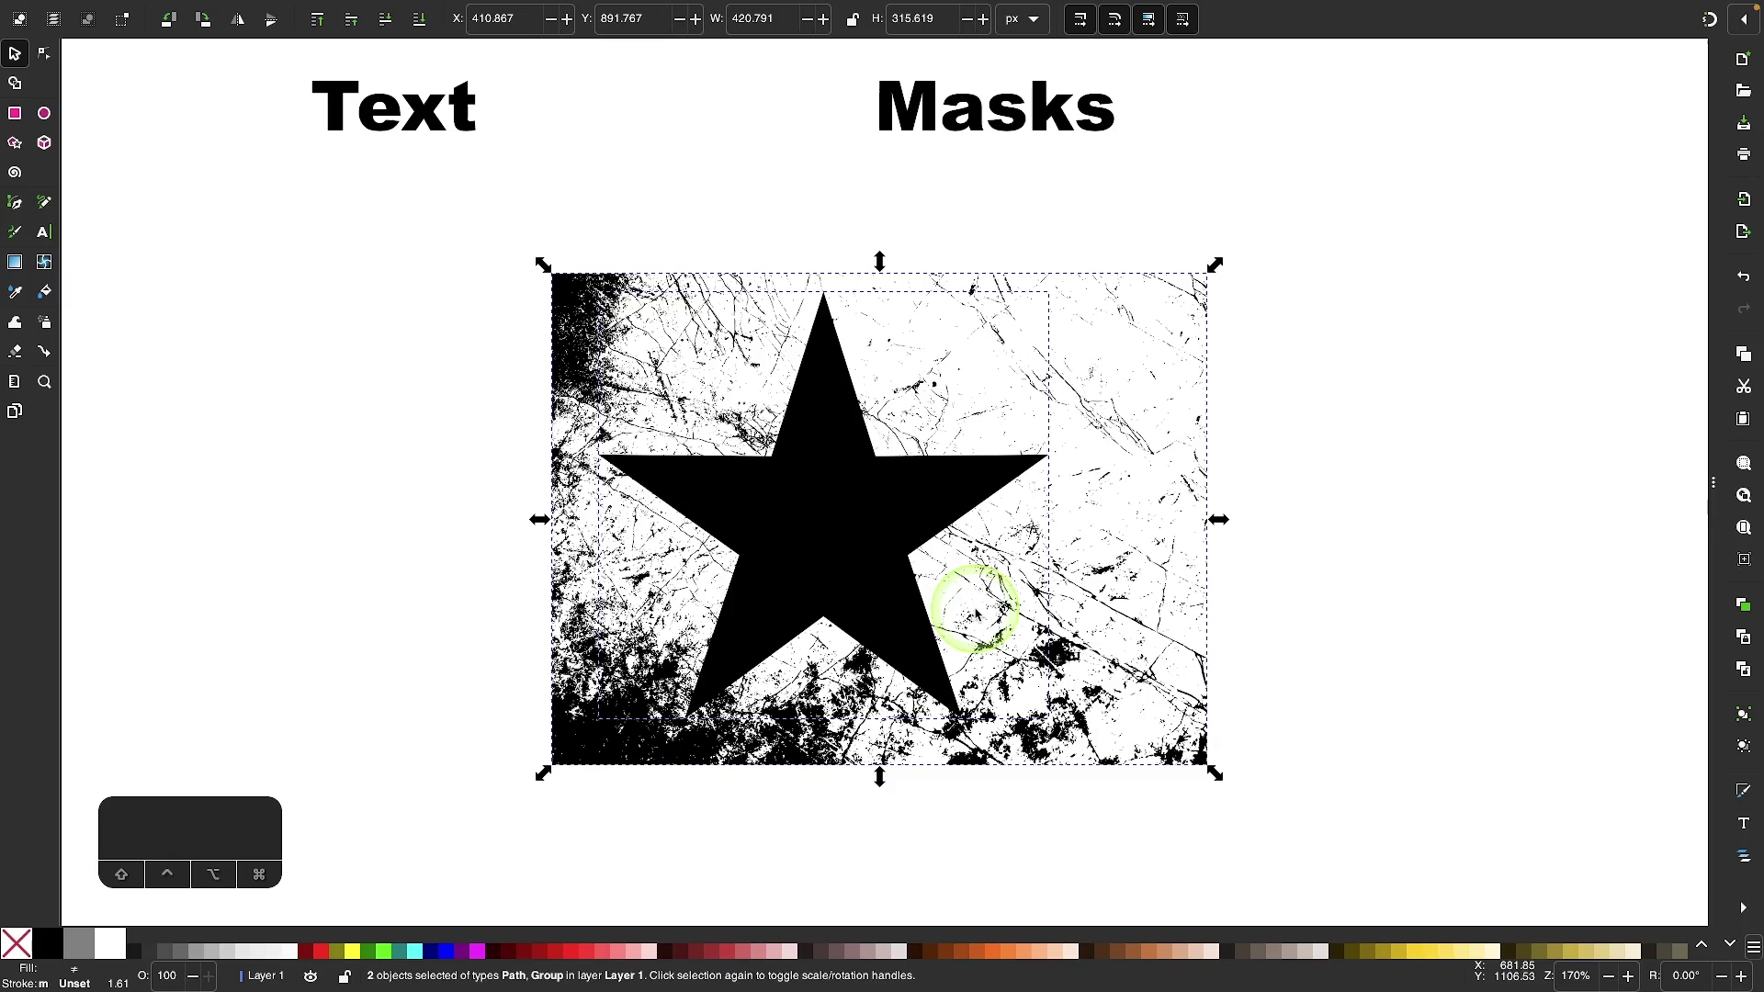
pyautogui.click(1211, 584)
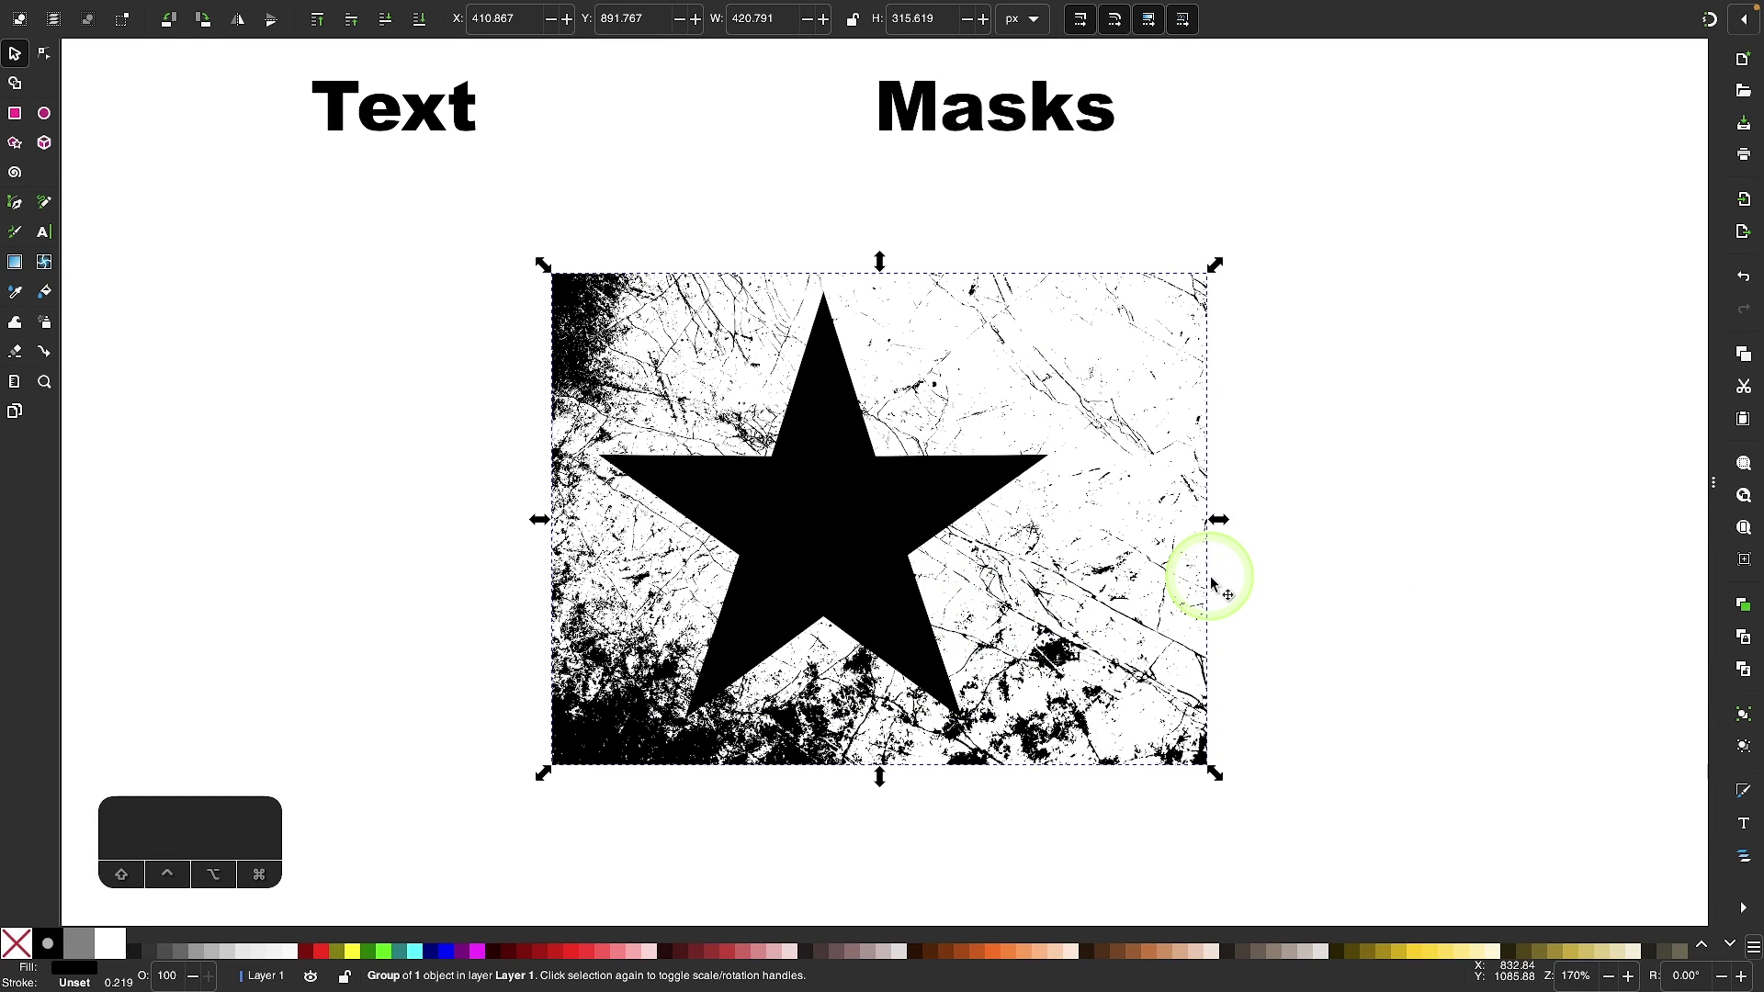
pyautogui.click(203, 16)
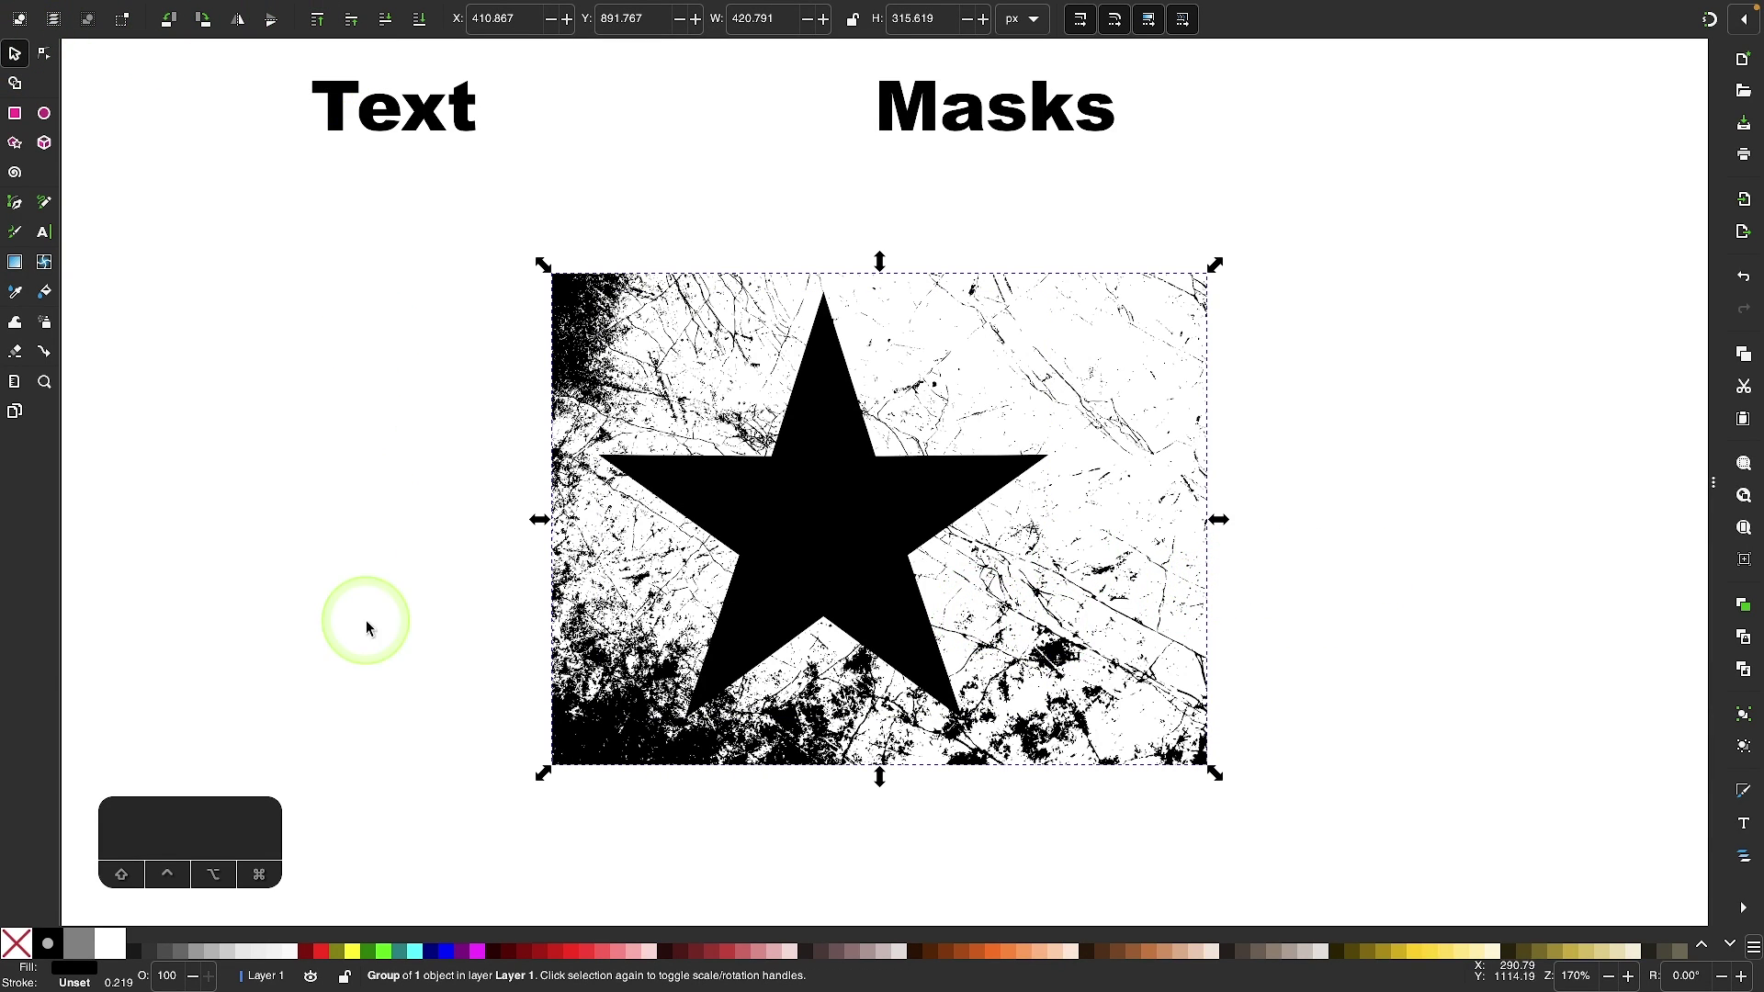
# Fill the grunge texture red, convert it and the star to paths, and subtract it with Difference.
pyautogui.click(327, 953)
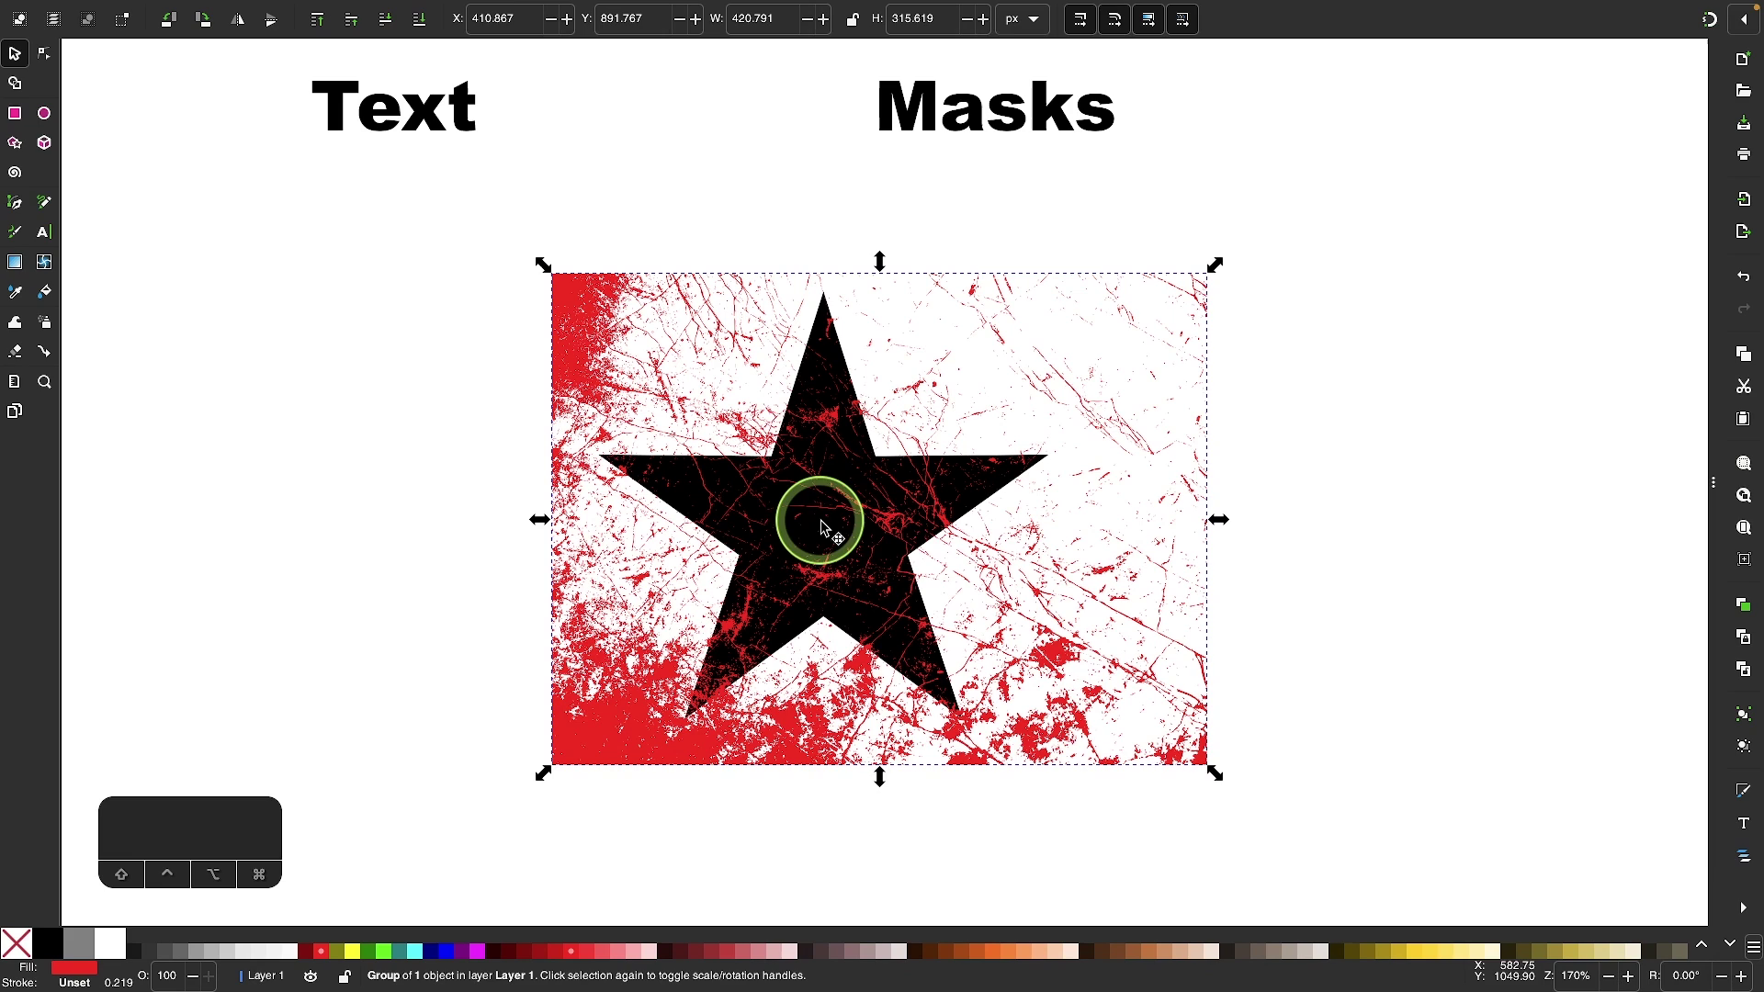
pyautogui.moveTo(1298, 794); pyautogui.dragTo(493, 225)
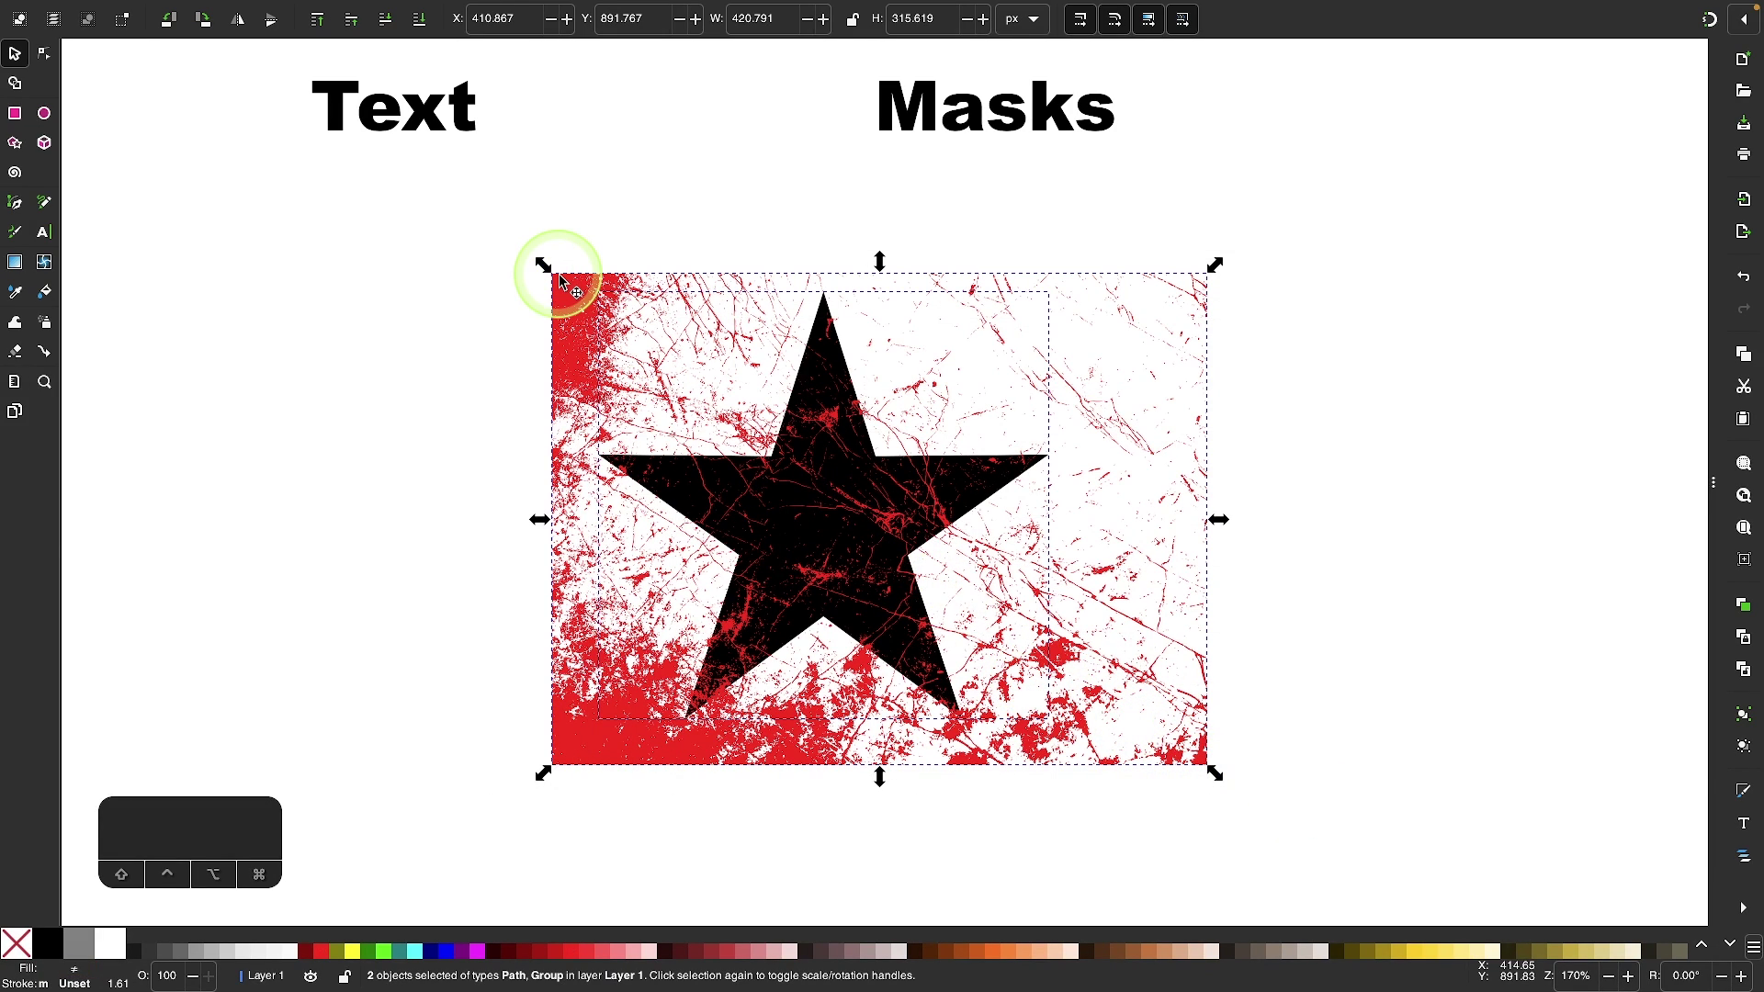
pyautogui.click(365, 10)
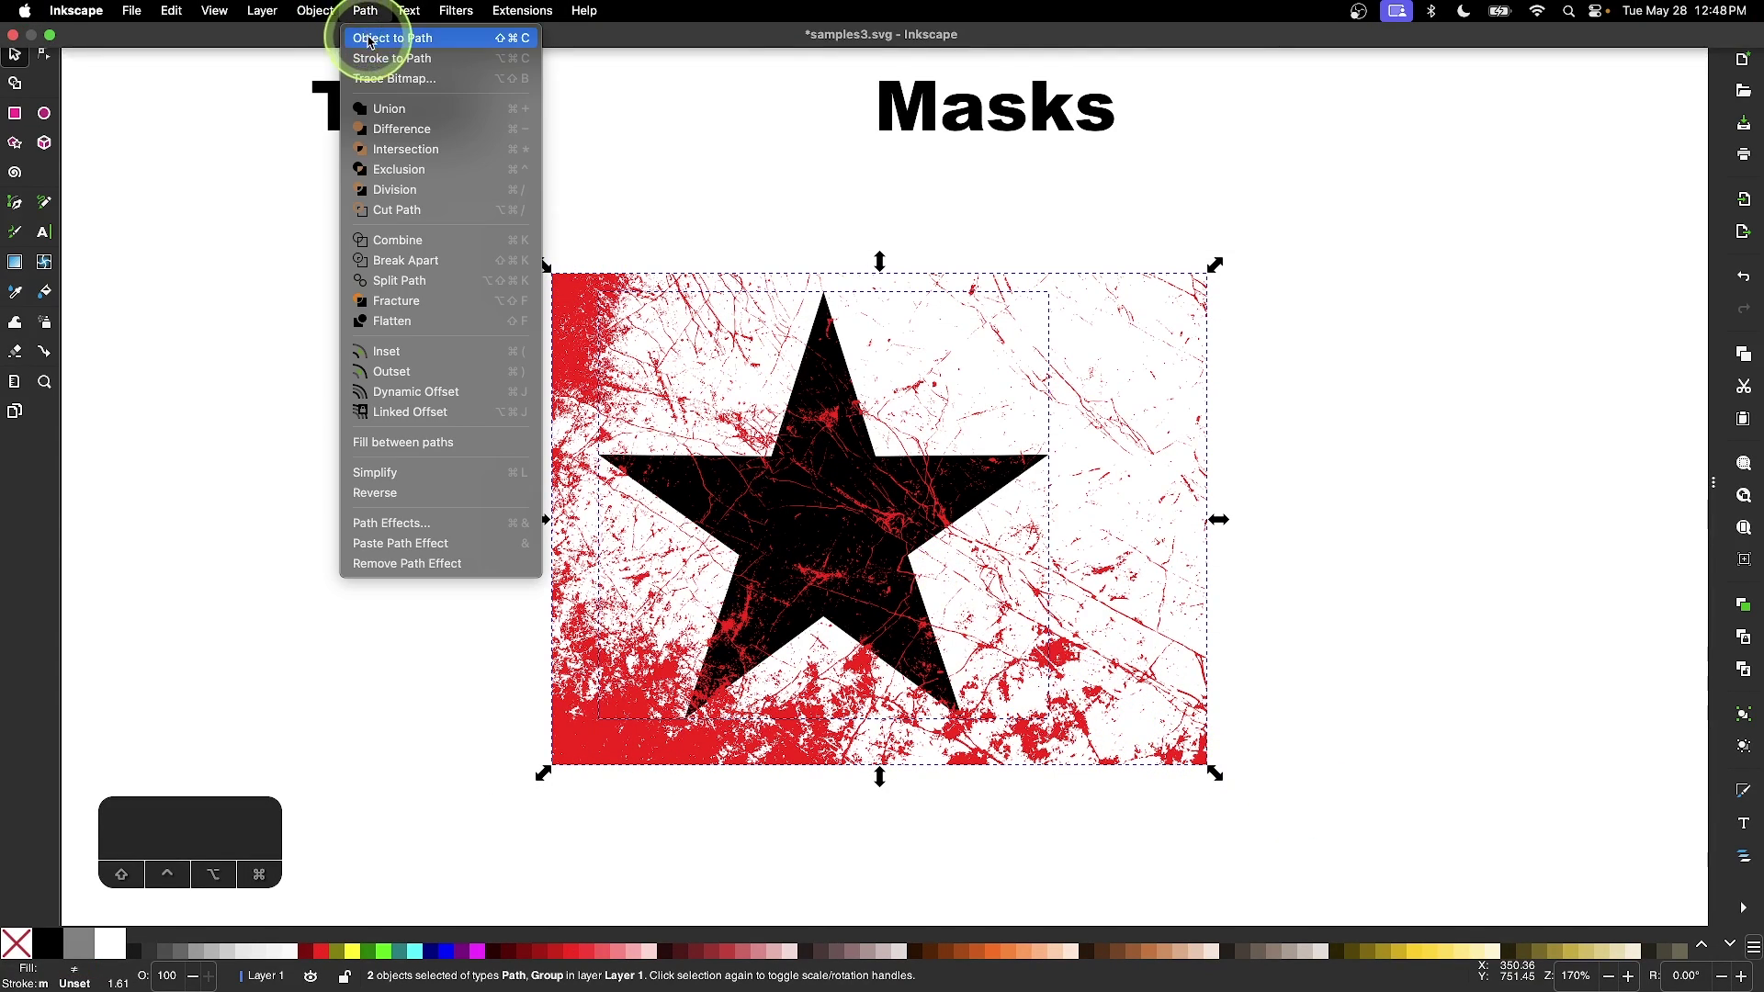
pyautogui.click(370, 40)
pyautogui.click(365, 10)
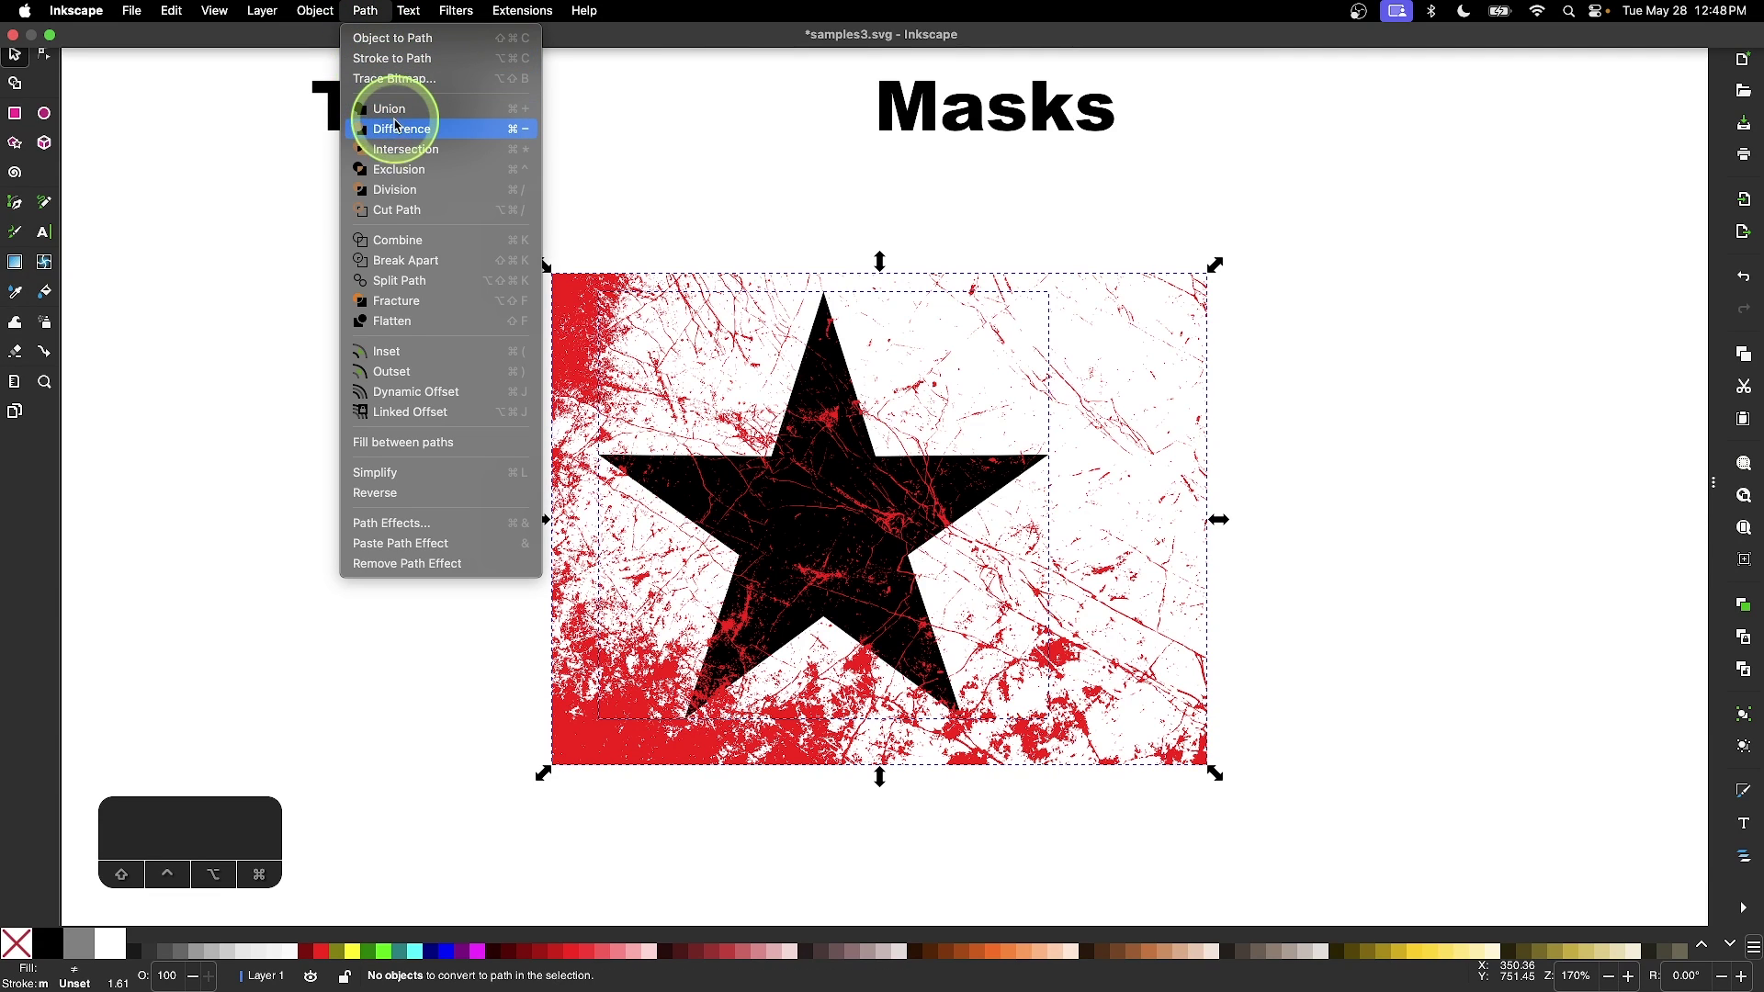
pyautogui.click(395, 129)
# Move the cracked star back above the Masks label and deselect it.
pyautogui.scroll(10, 583, 413)
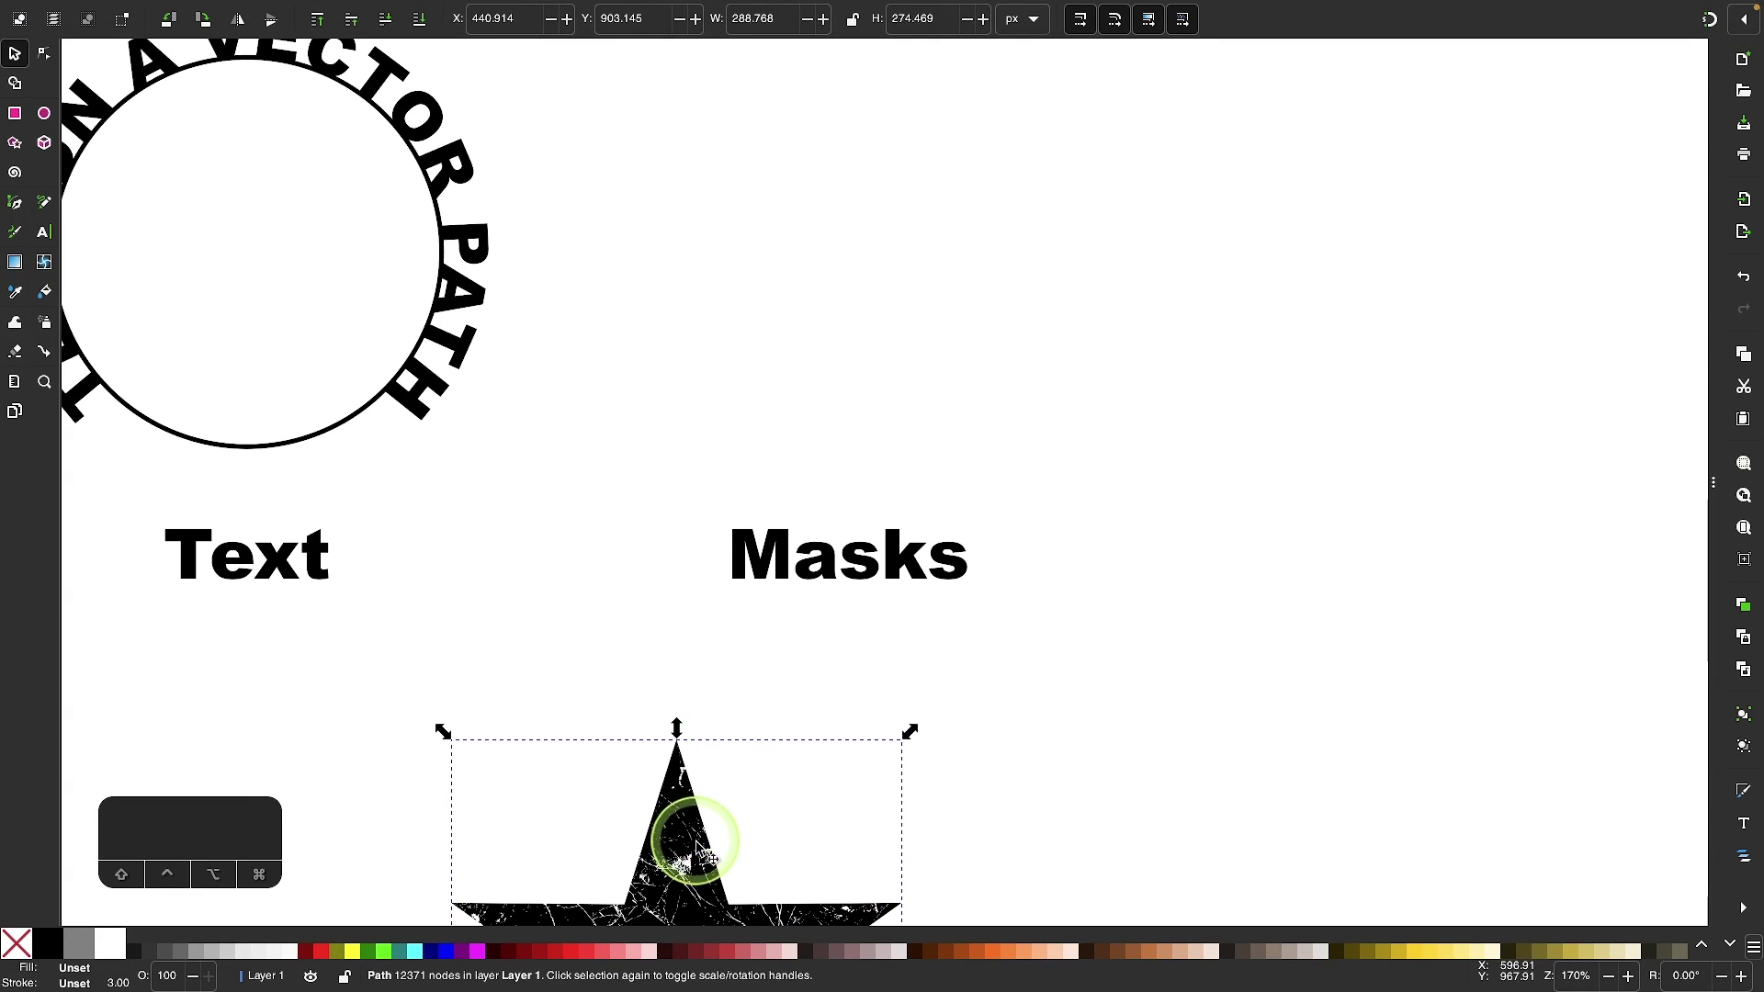
pyautogui.moveTo(693, 835); pyautogui.dragTo(890, 222)
pyautogui.scroll(-5, 890, 225)
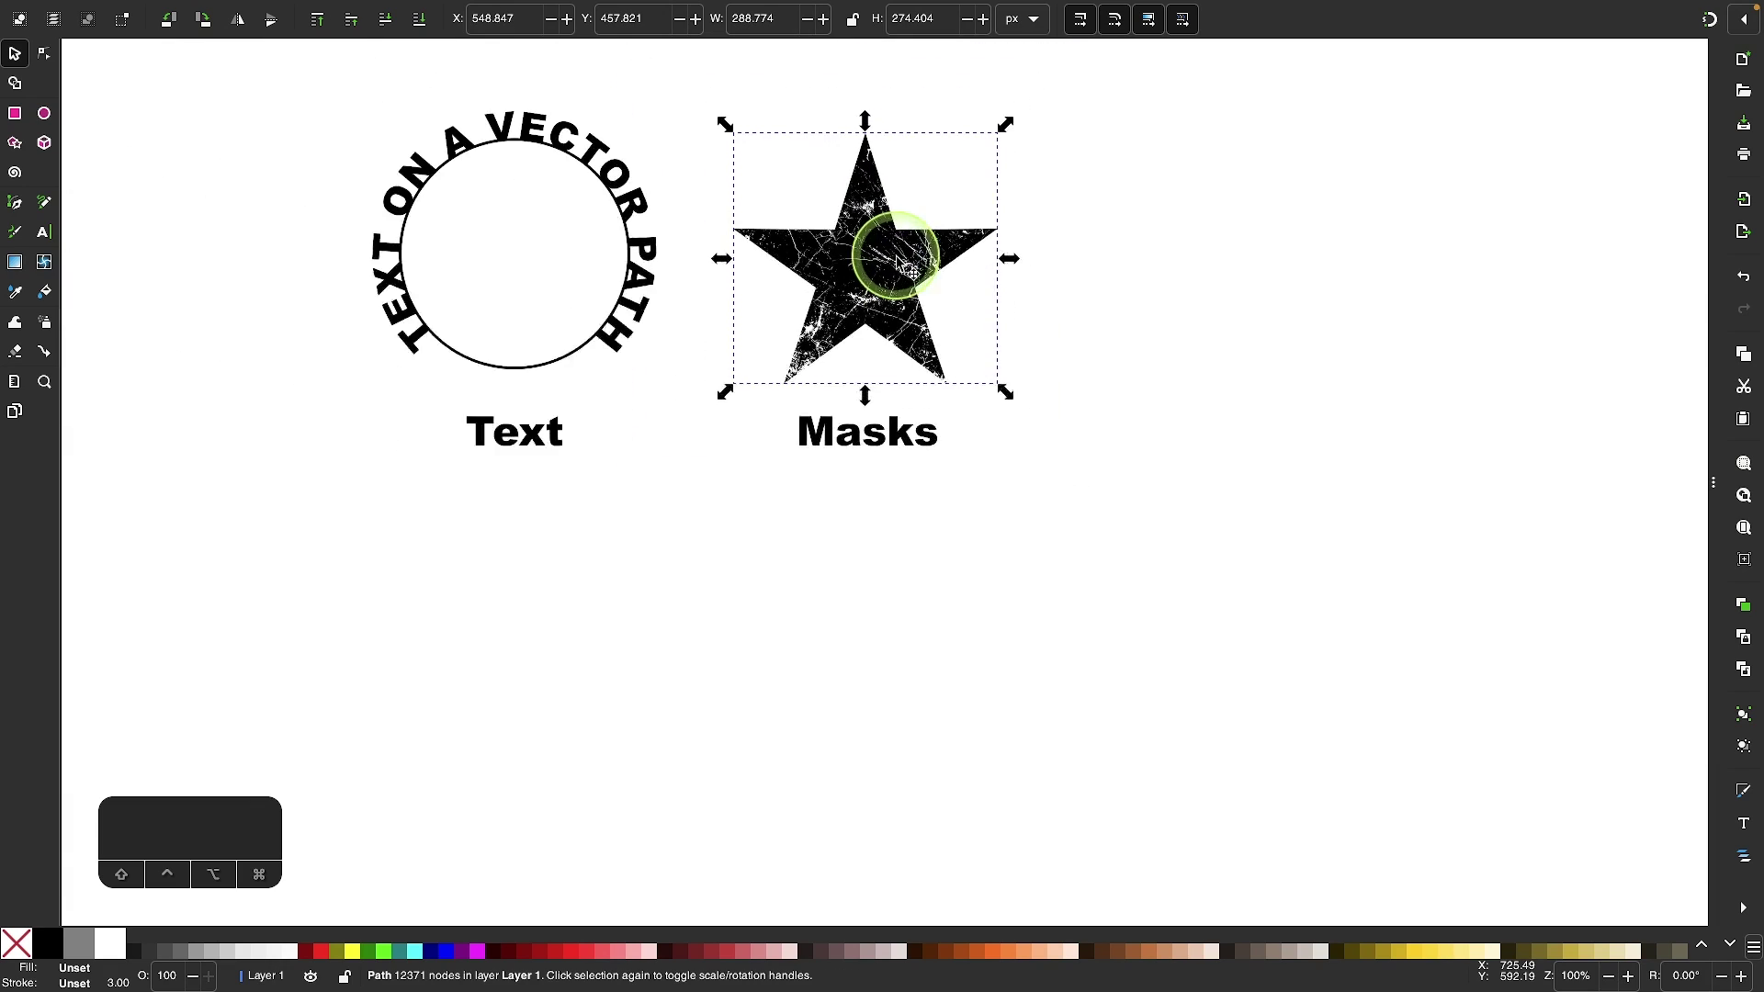
pyautogui.scroll(3, 900, 258)
pyautogui.click(1002, 533)
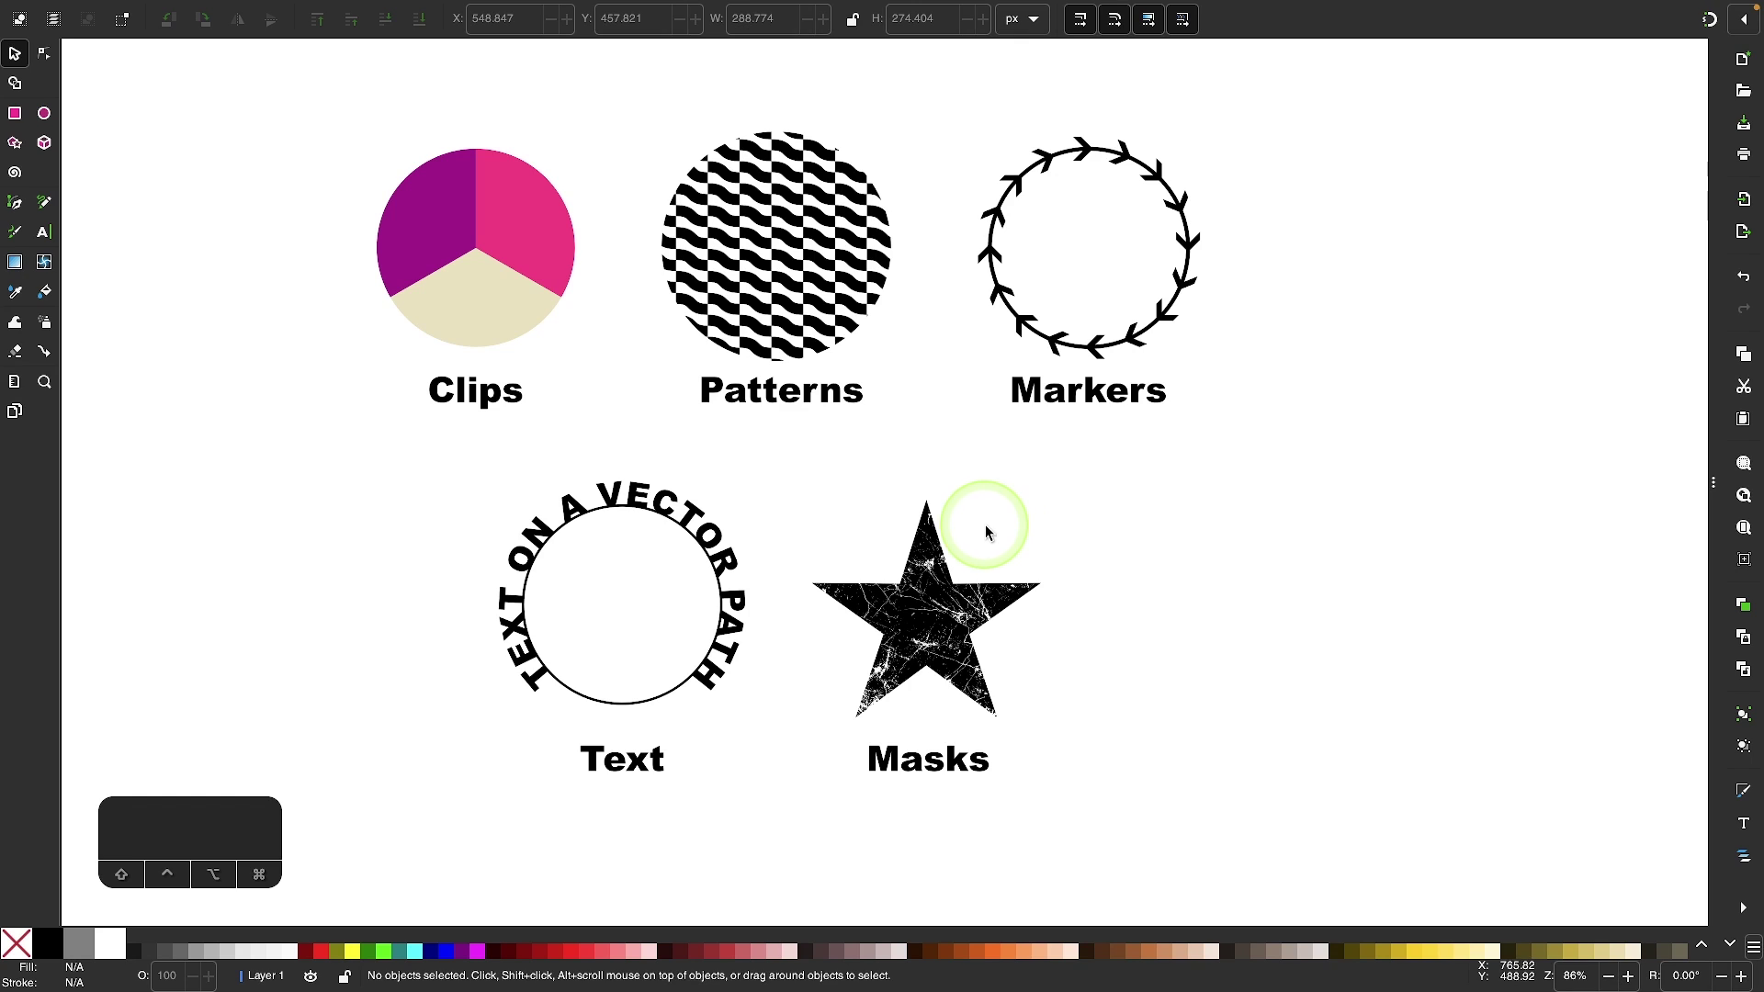
# In Cricut Design Space, scroll right to view the imported samples3 layer.
pyautogui.hotkey('ctrl', 'Right')
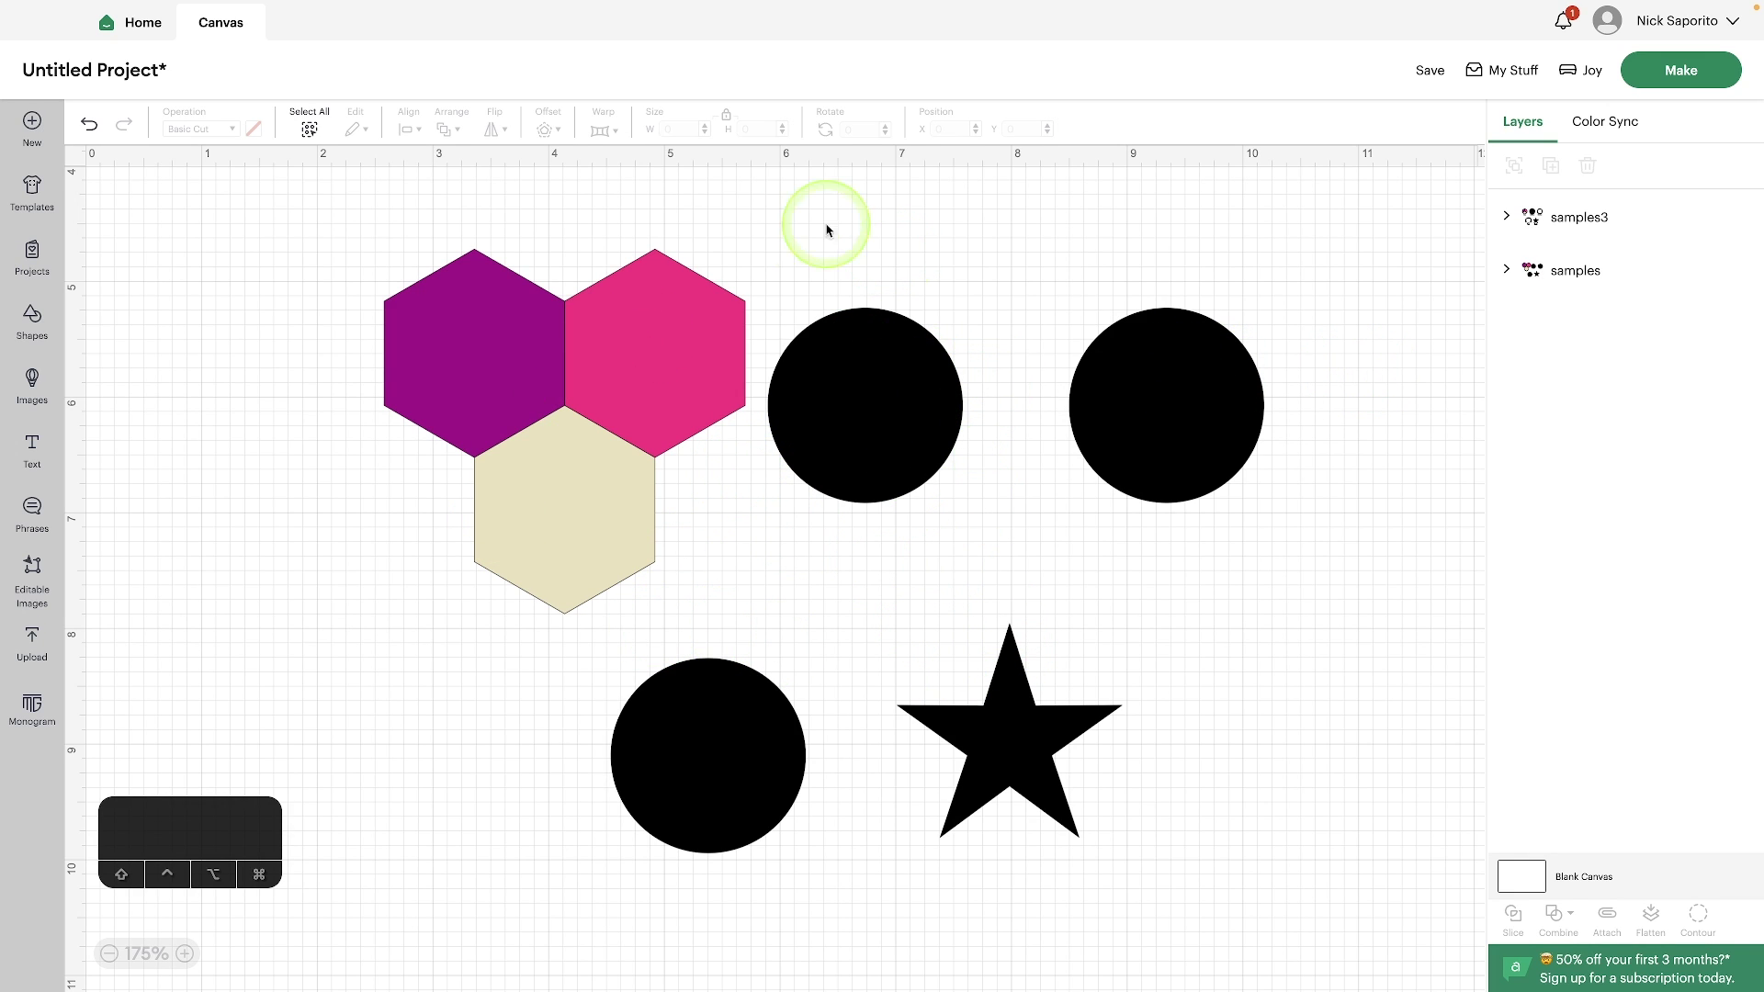
pyautogui.hscroll(10, 986, 598)
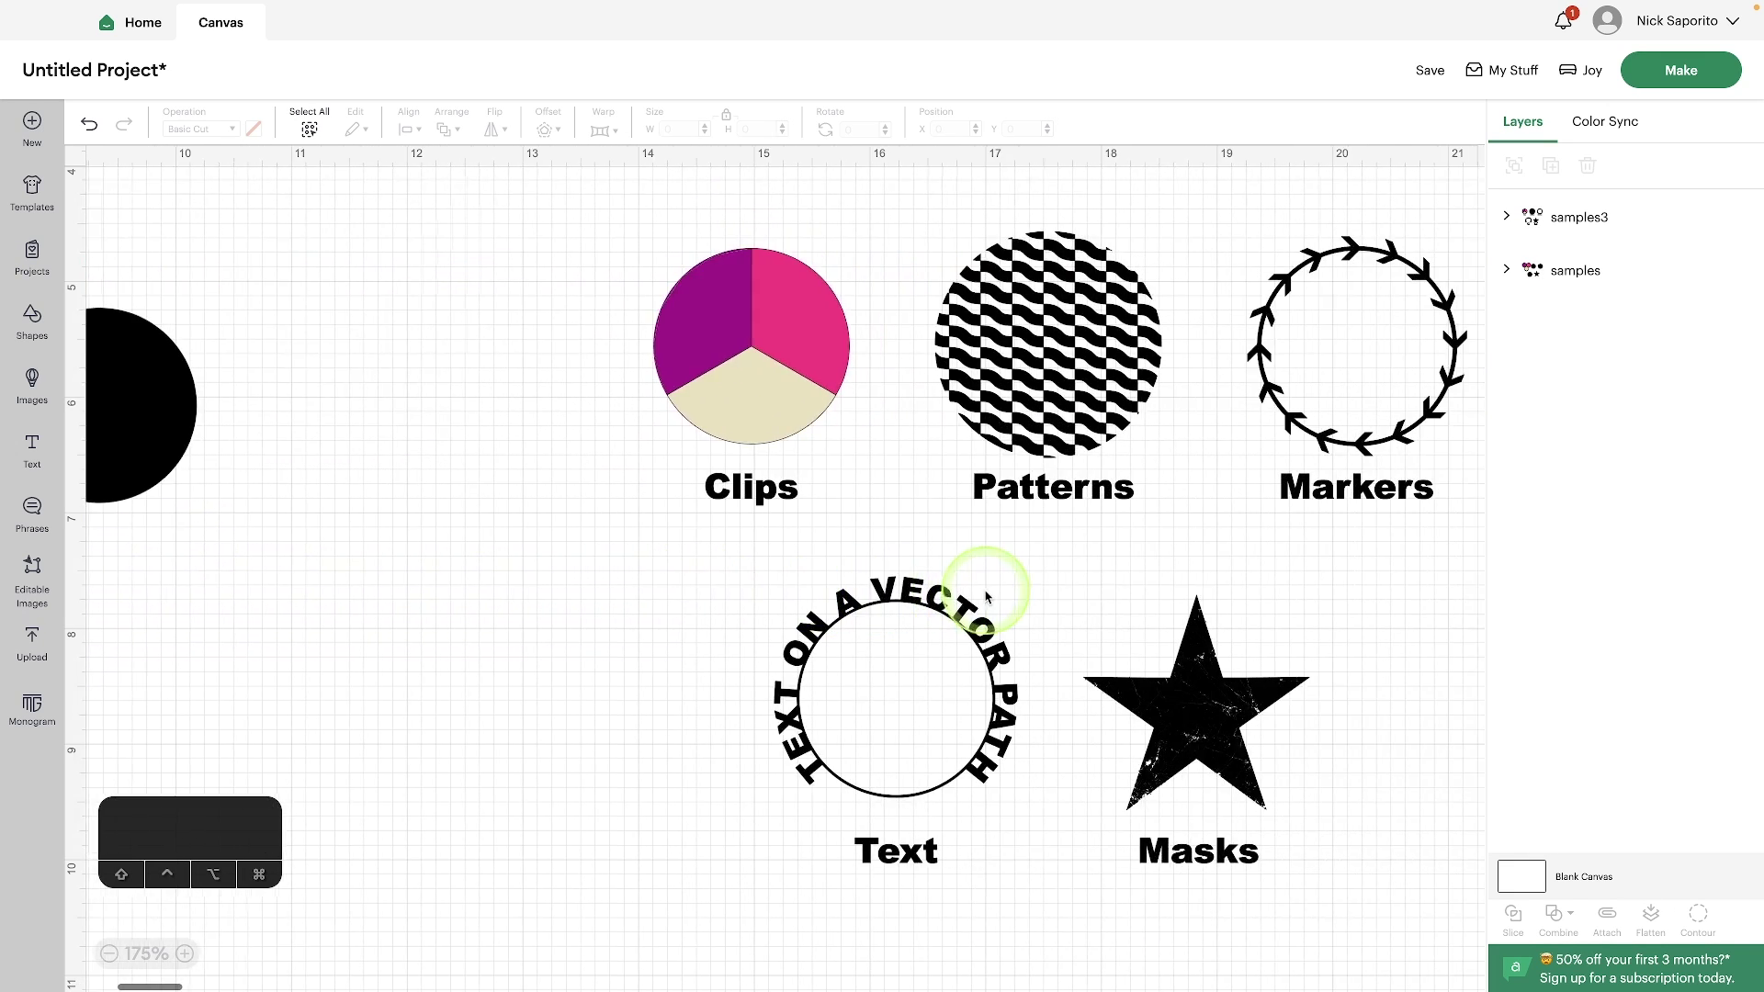
pyautogui.hscroll(1, 986, 597)
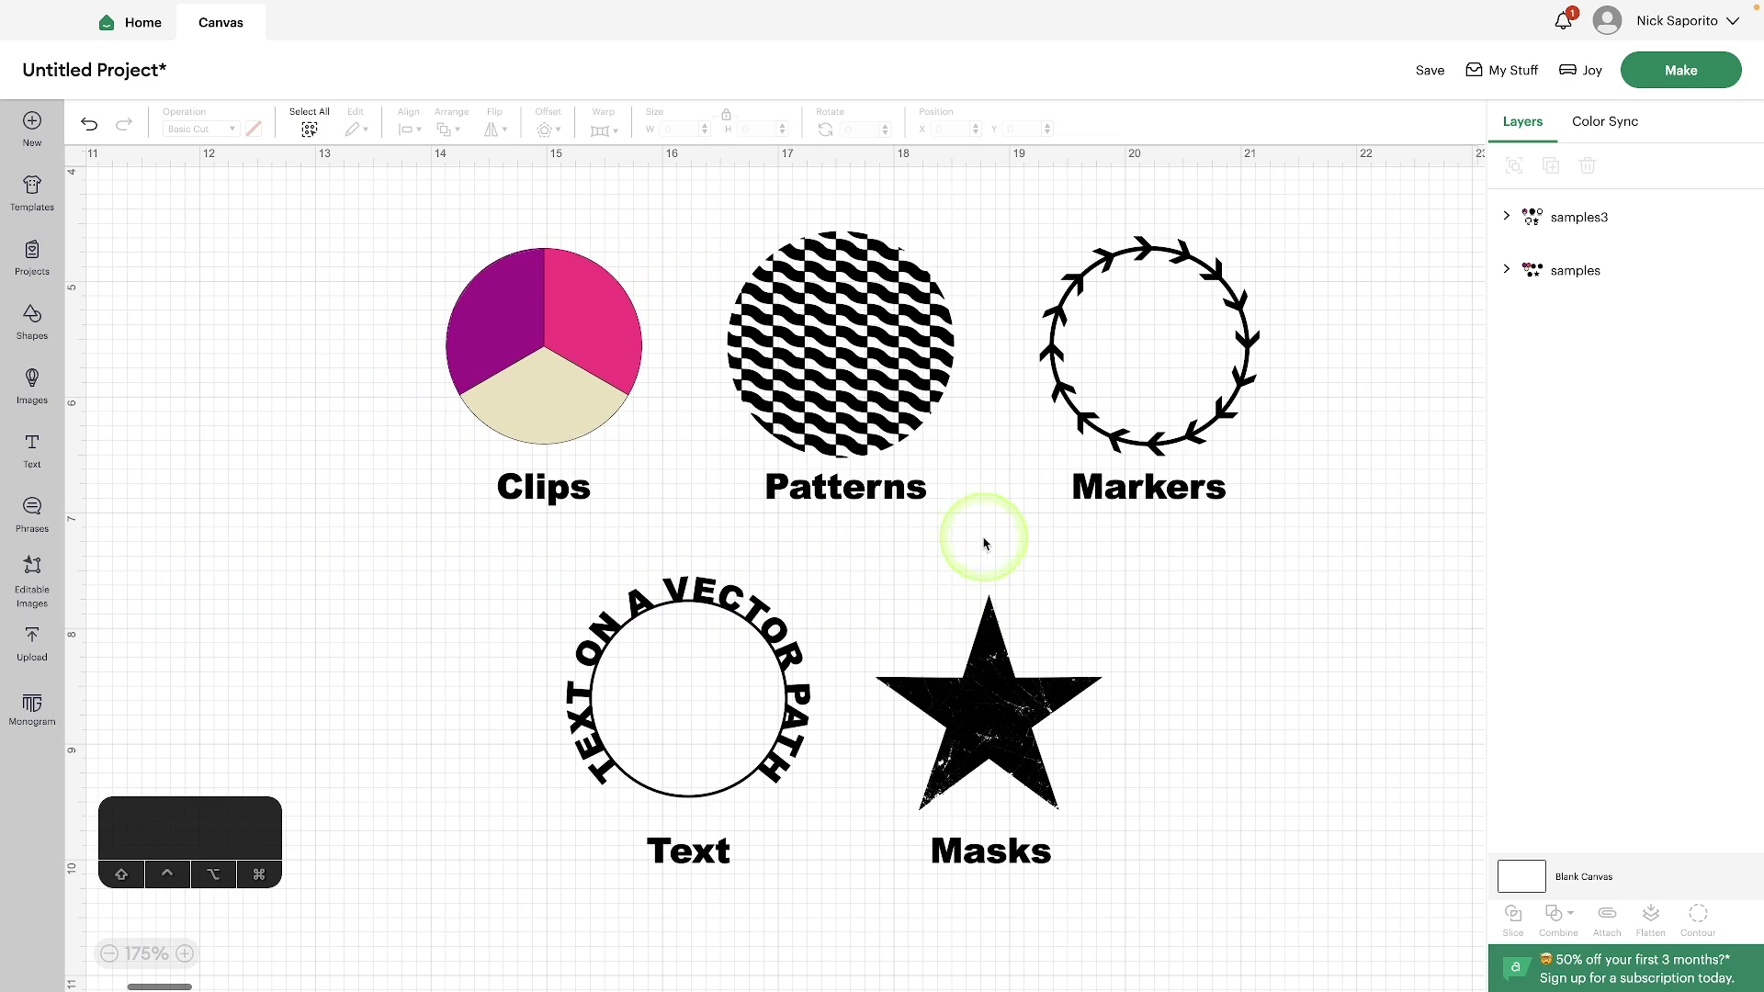